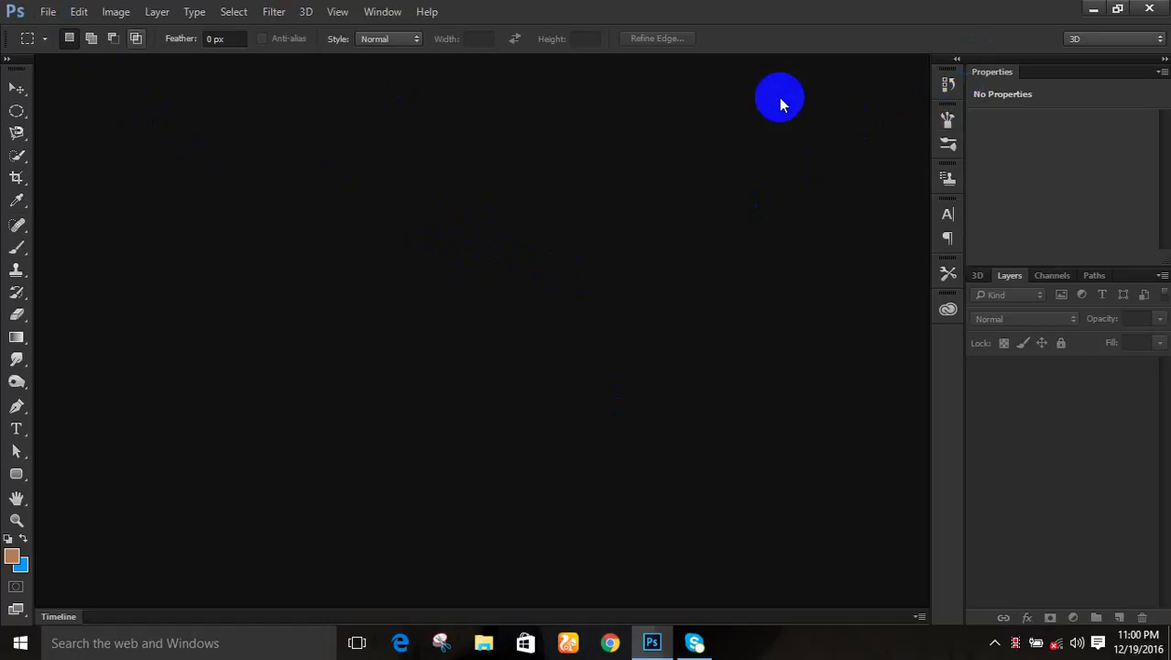
Step: Switch to the desktop, refresh it and open the folder New folder (4)
{"action": "left_click", "coordinate": [1094, 10]}
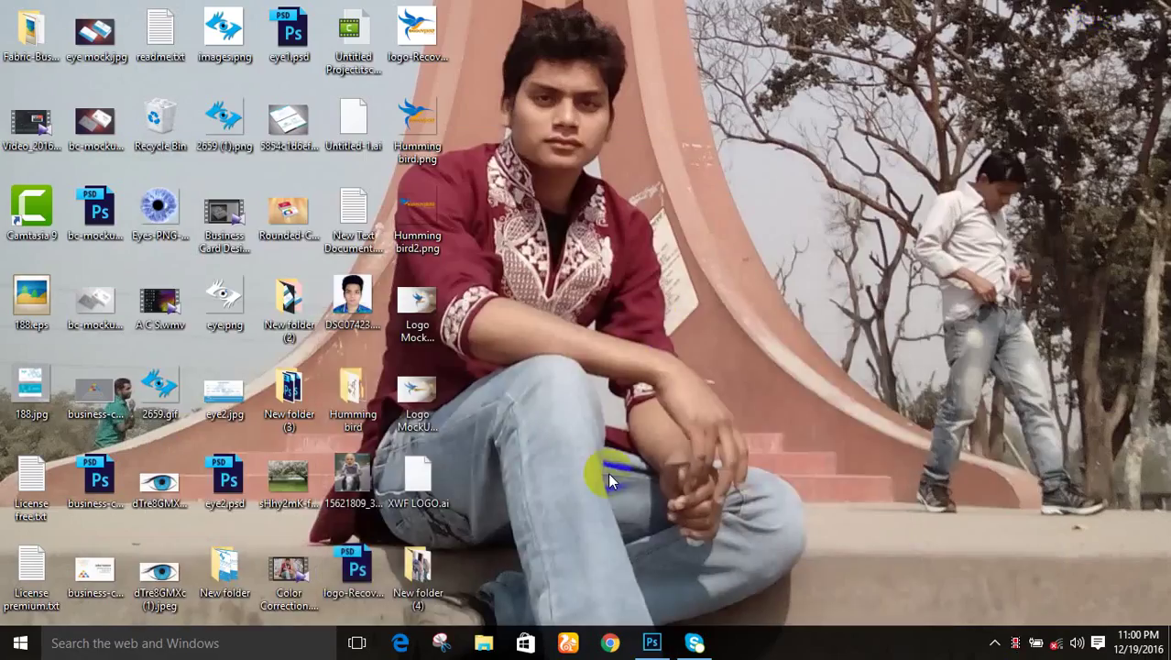
{"action": "right_click", "coordinate": [532, 376]}
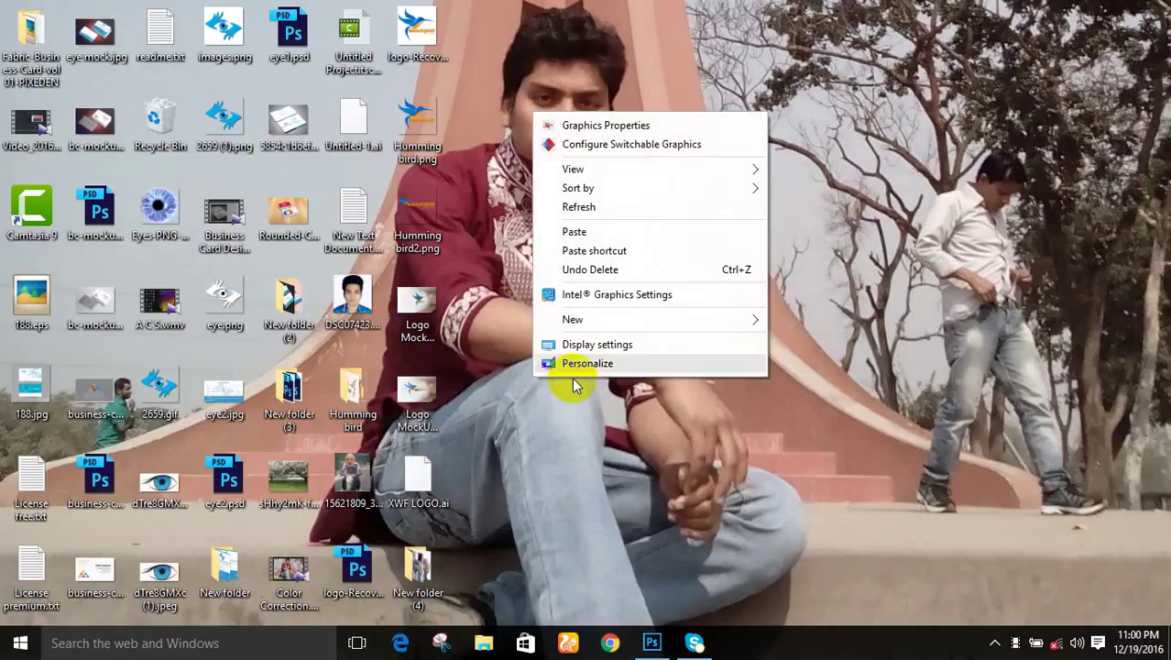
{"action": "left_click", "coordinate": [604, 207]}
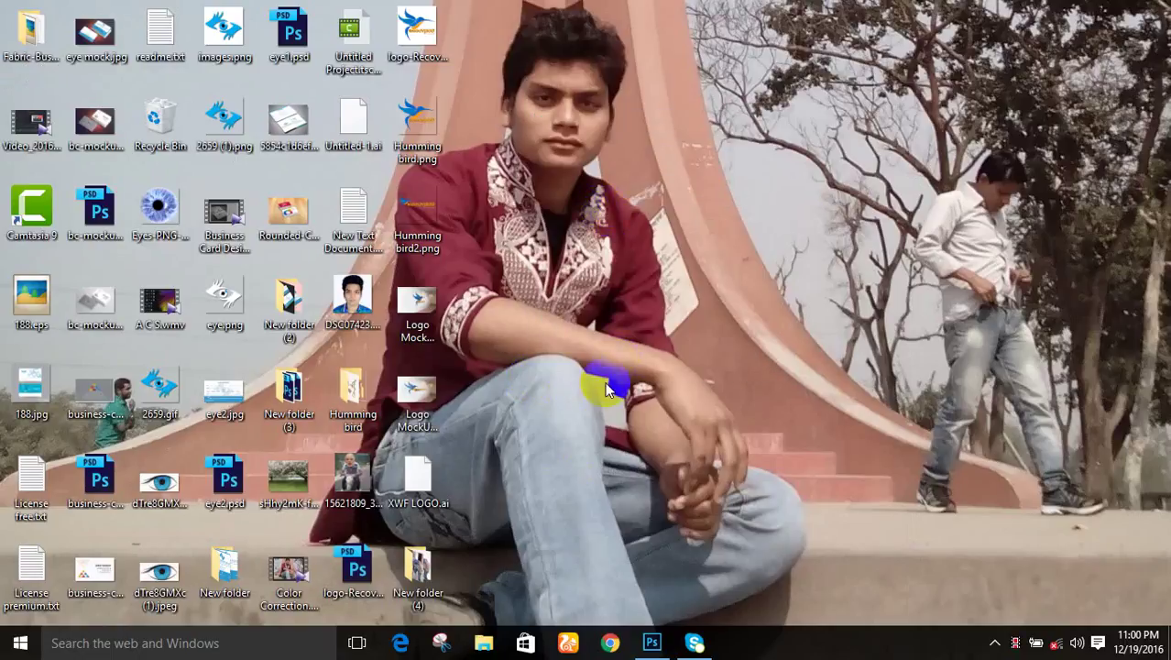
{"action": "double_click", "coordinate": [424, 566]}
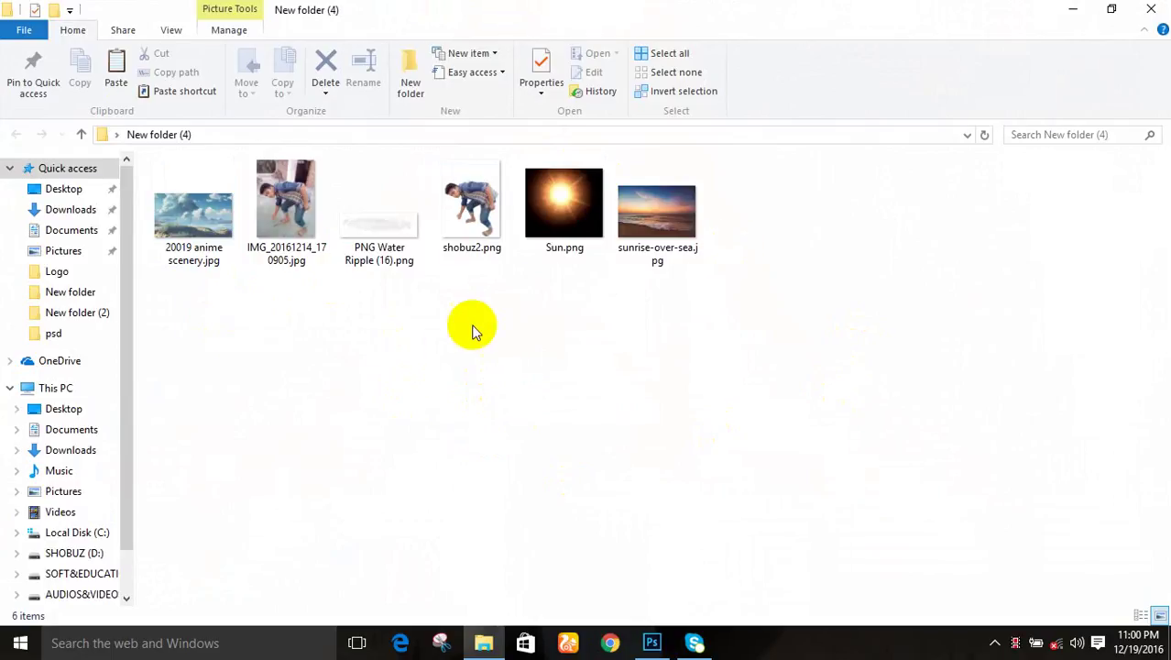
Step: Preview the source images in New folder (4), from the anime scenery to sunrise-over-sea.jpg, and put the folder away
{"action": "double_click", "coordinate": [186, 245]}
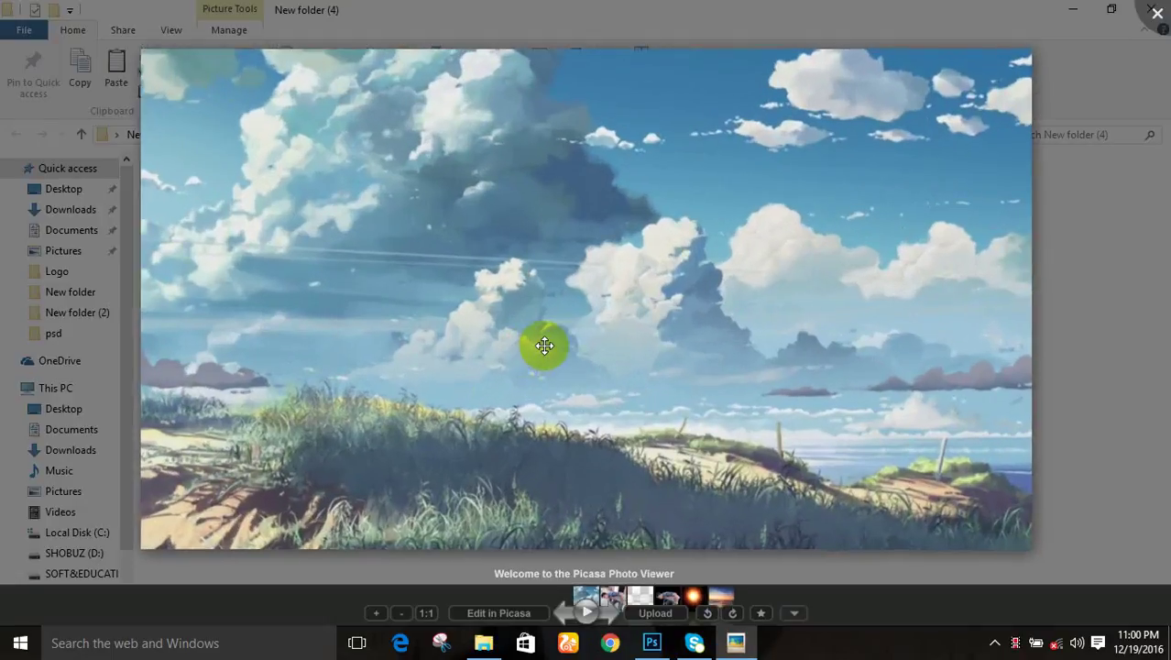
{"action": "scroll", "coordinate": [545, 344], "scroll_direction": "down", "scroll_amount": 1}
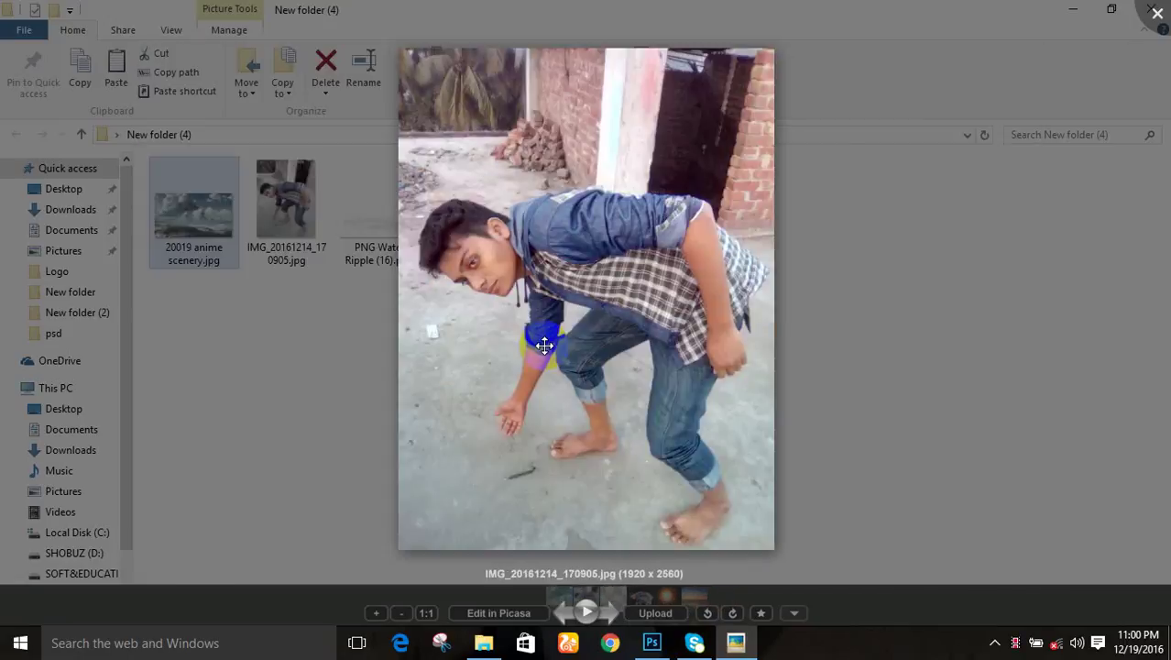
{"action": "scroll", "coordinate": [544, 345], "scroll_direction": "down", "scroll_amount": 1}
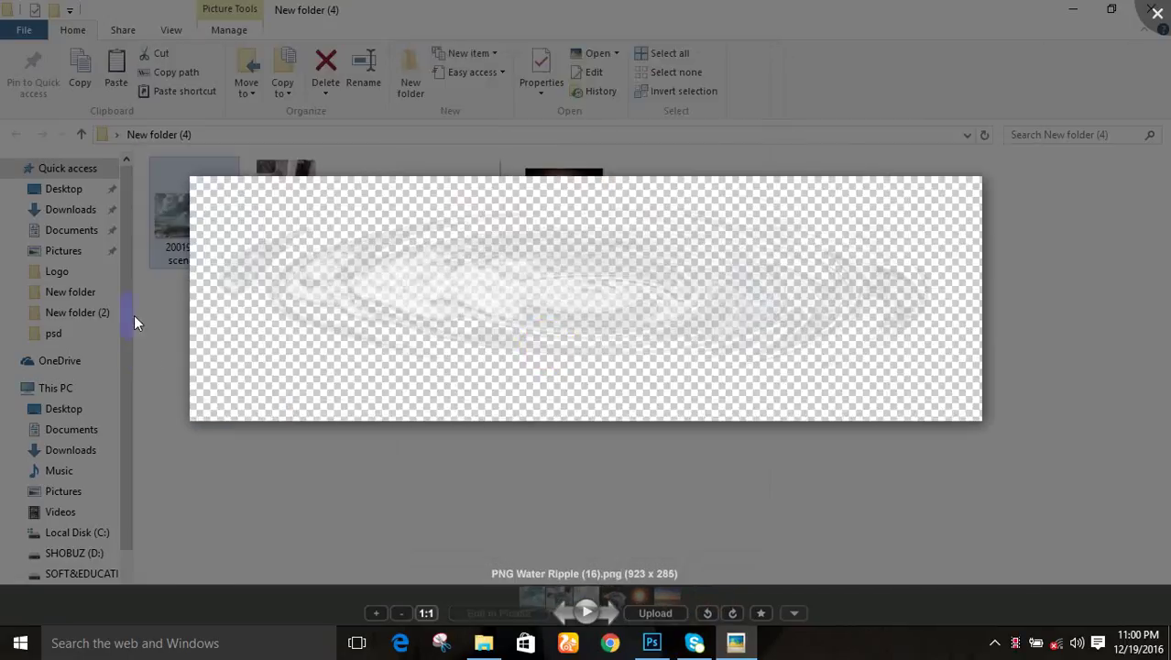
{"action": "scroll", "coordinate": [668, 285], "scroll_direction": "down", "scroll_amount": 1}
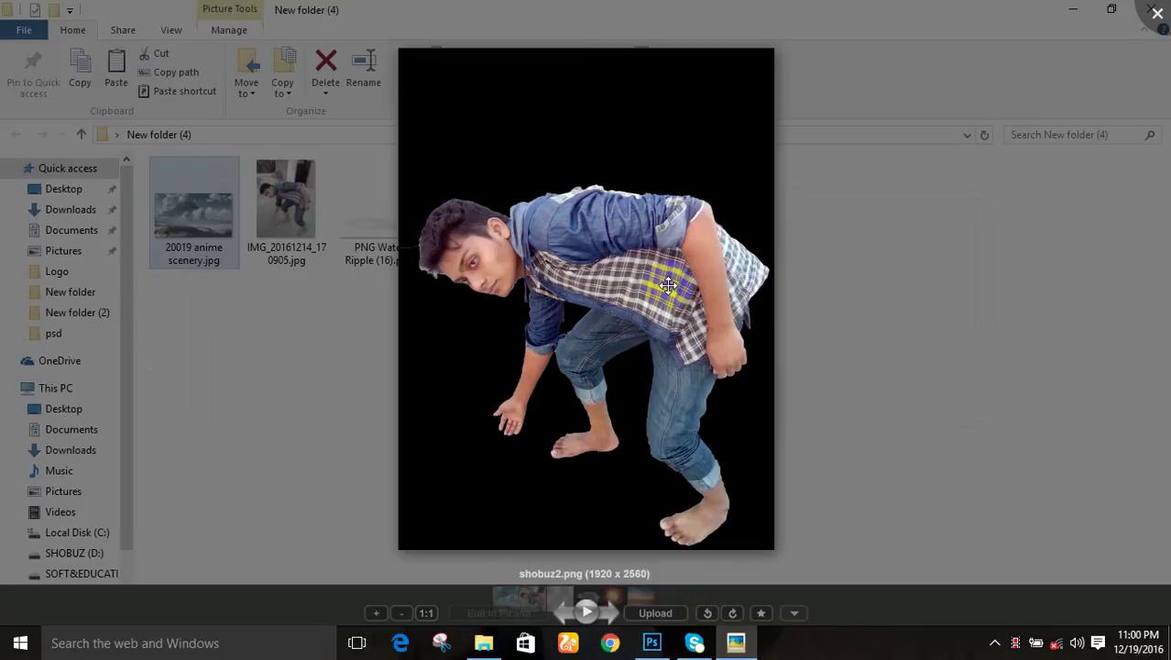
{"action": "scroll", "coordinate": [668, 285], "scroll_direction": "down", "scroll_amount": 1}
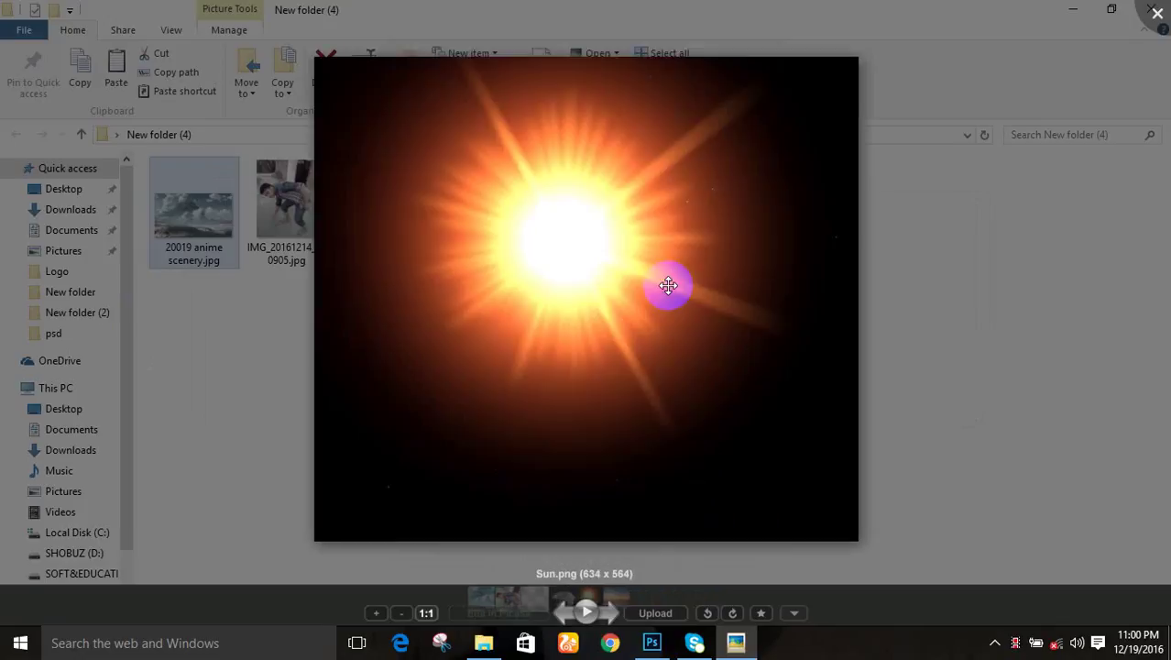
{"action": "scroll", "coordinate": [668, 285], "scroll_direction": "down", "scroll_amount": 1}
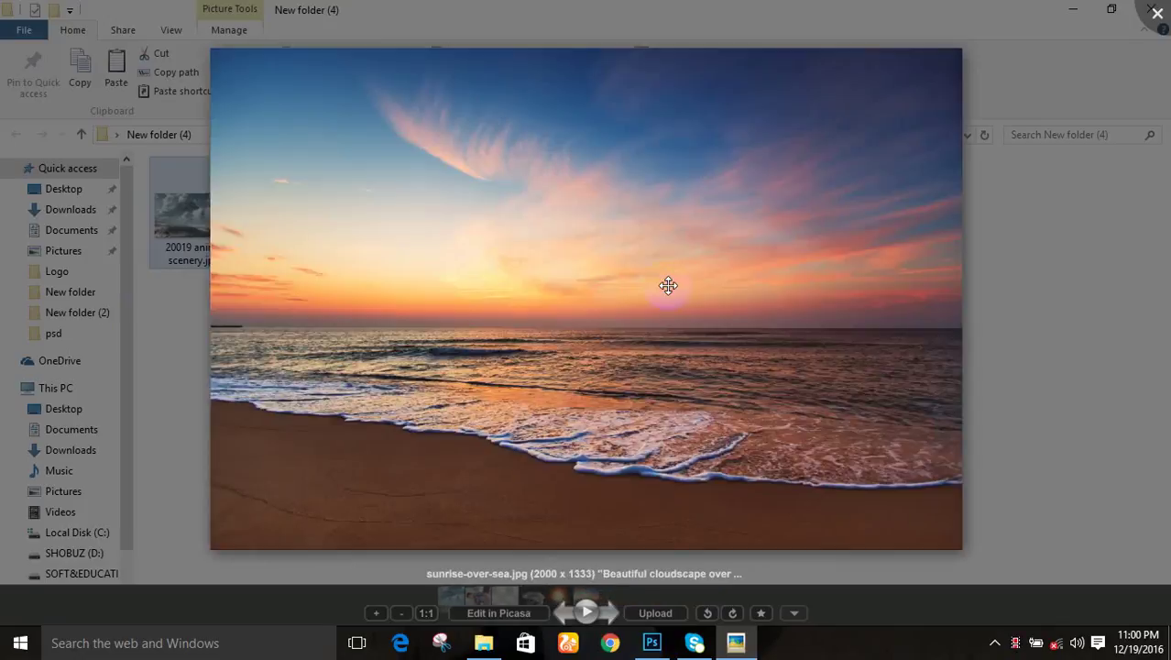
{"action": "scroll", "coordinate": [669, 285], "scroll_direction": "up", "scroll_amount": 2}
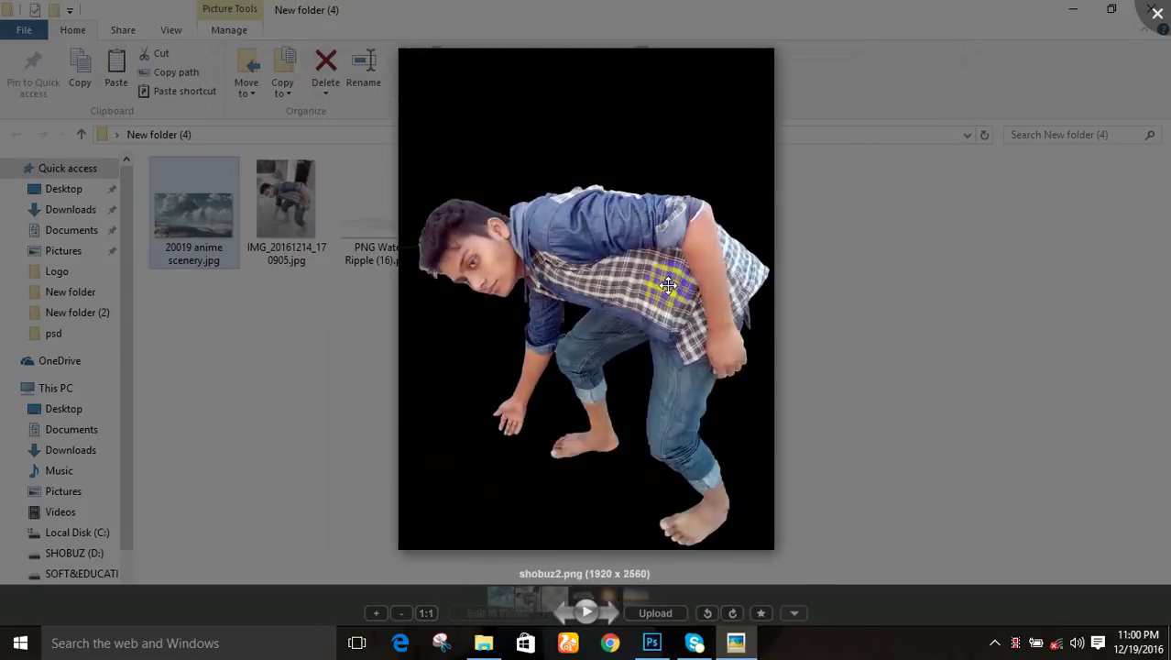
{"action": "left_click", "coordinate": [1157, 16]}
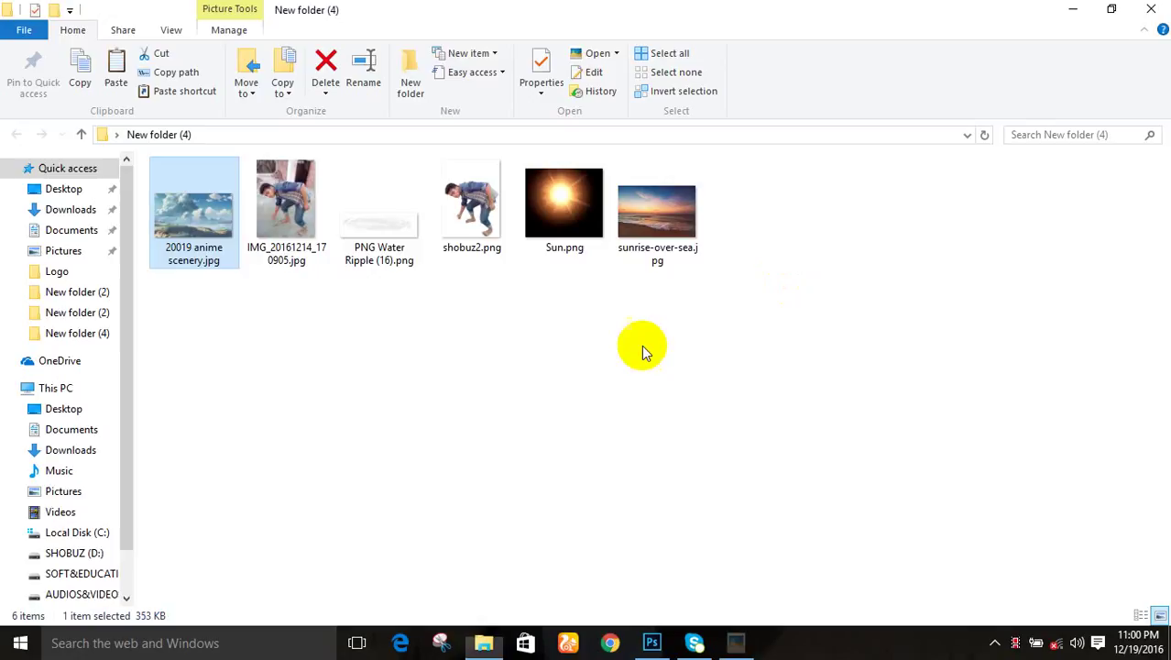
{"action": "left_click", "coordinate": [1074, 11]}
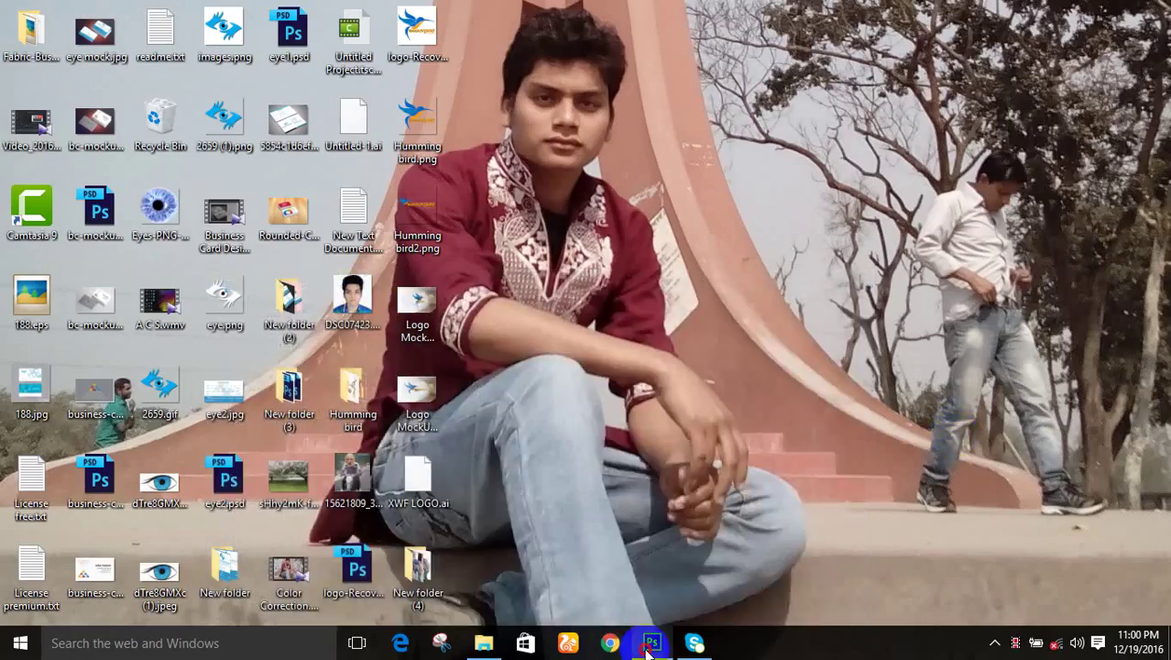
Step: Switch to Photoshop and start a new document named "manipulation"
{"action": "left_click", "coordinate": [652, 643]}
{"action": "left_click", "coordinate": [46, 11]}
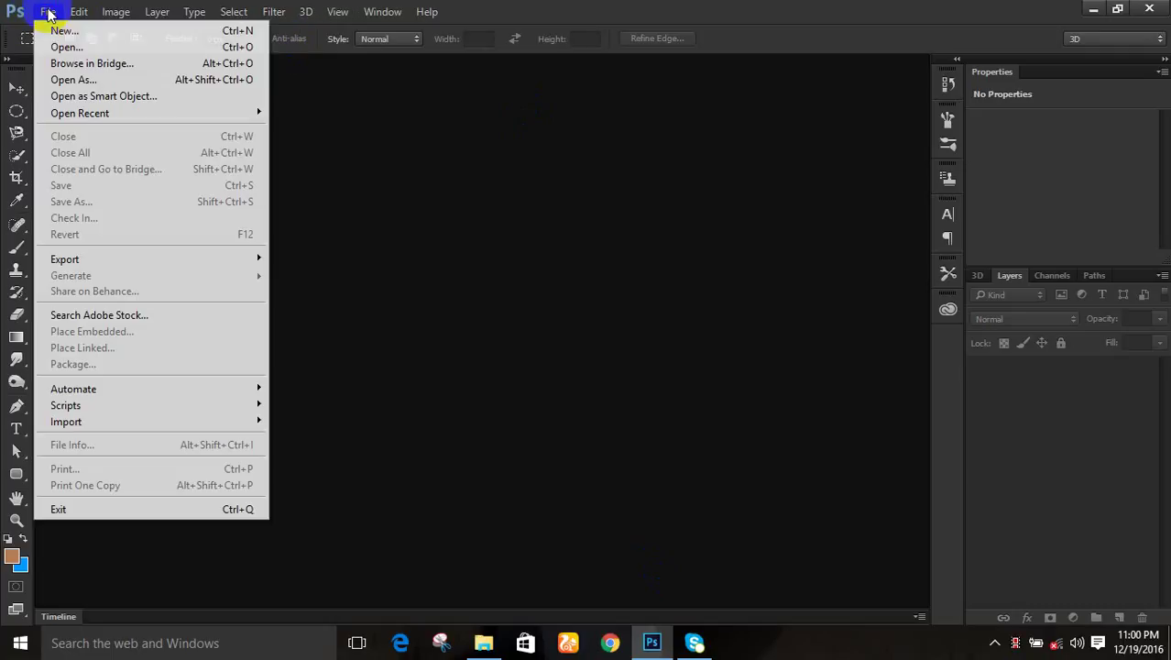
{"action": "left_click", "coordinate": [64, 35]}
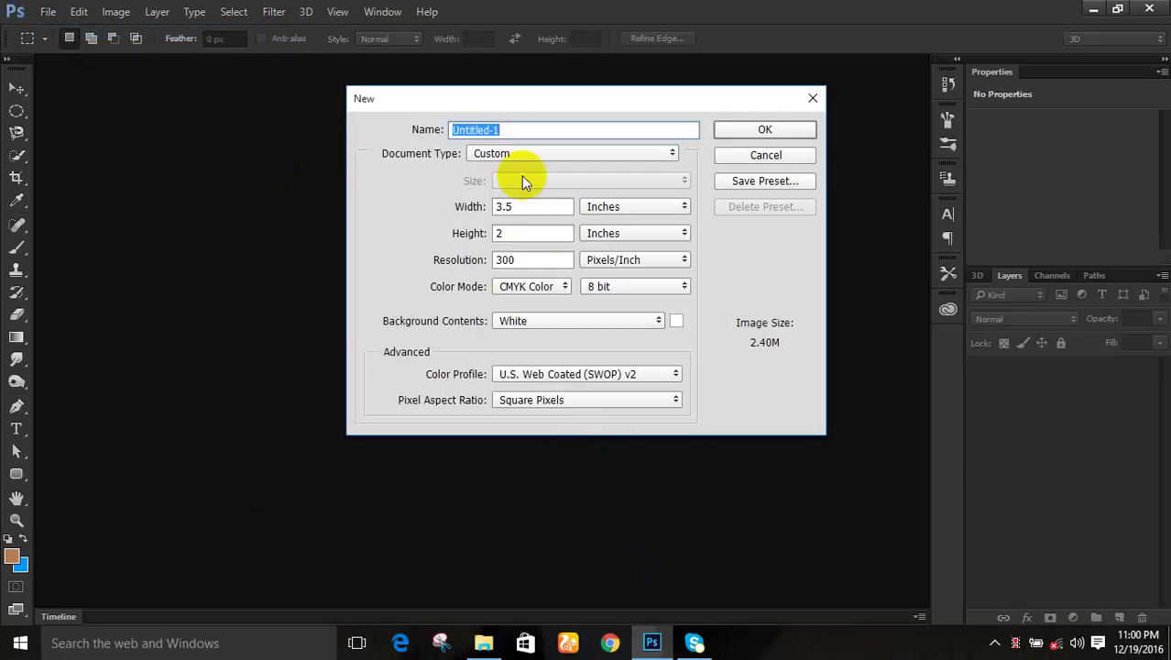
{"action": "left_click_drag", "start_coordinate": [550, 131], "coordinate": [441, 130]}
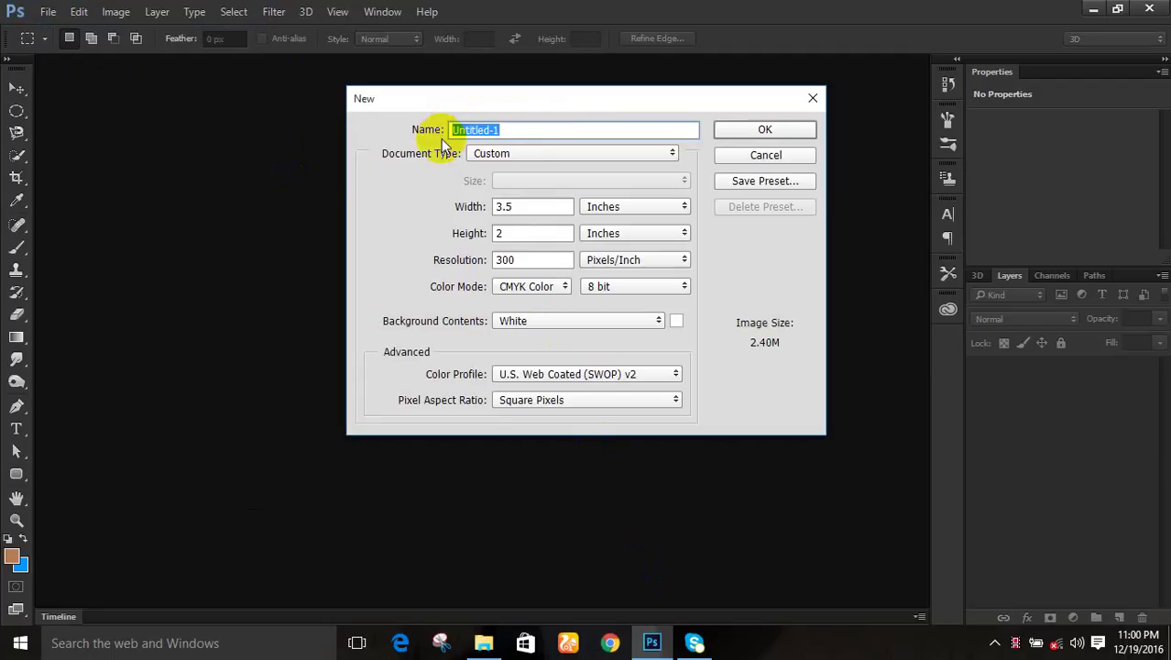
{"action": "type", "text": "manipulation"}
Step: Set the new document to 1920 pixels wide, 1080 pixels high and CMYK Color, and create it
{"action": "left_click", "coordinate": [673, 209]}
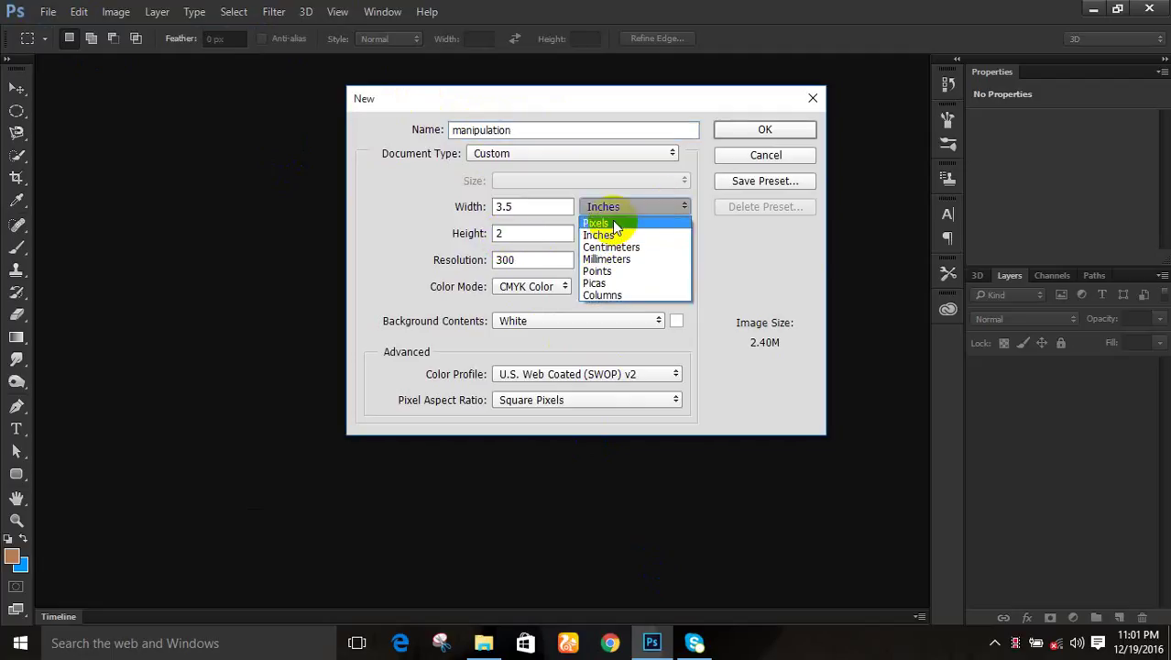
{"action": "left_click", "coordinate": [598, 219]}
{"action": "left_click_drag", "start_coordinate": [545, 207], "coordinate": [479, 207]}
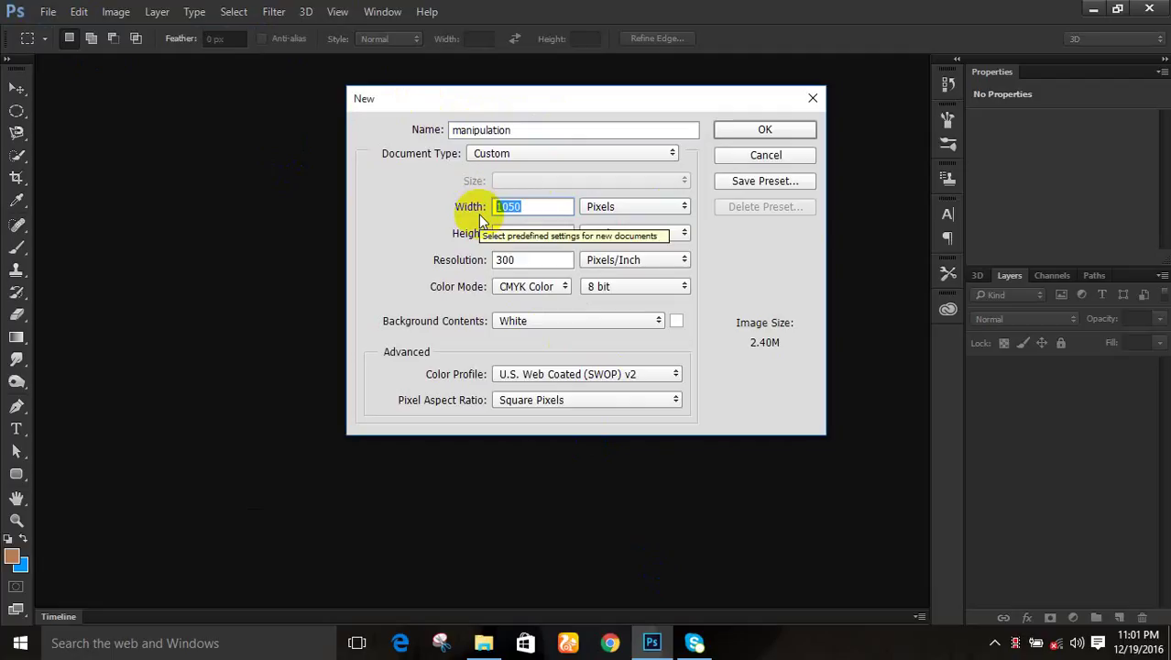
{"action": "type", "text": "1"}
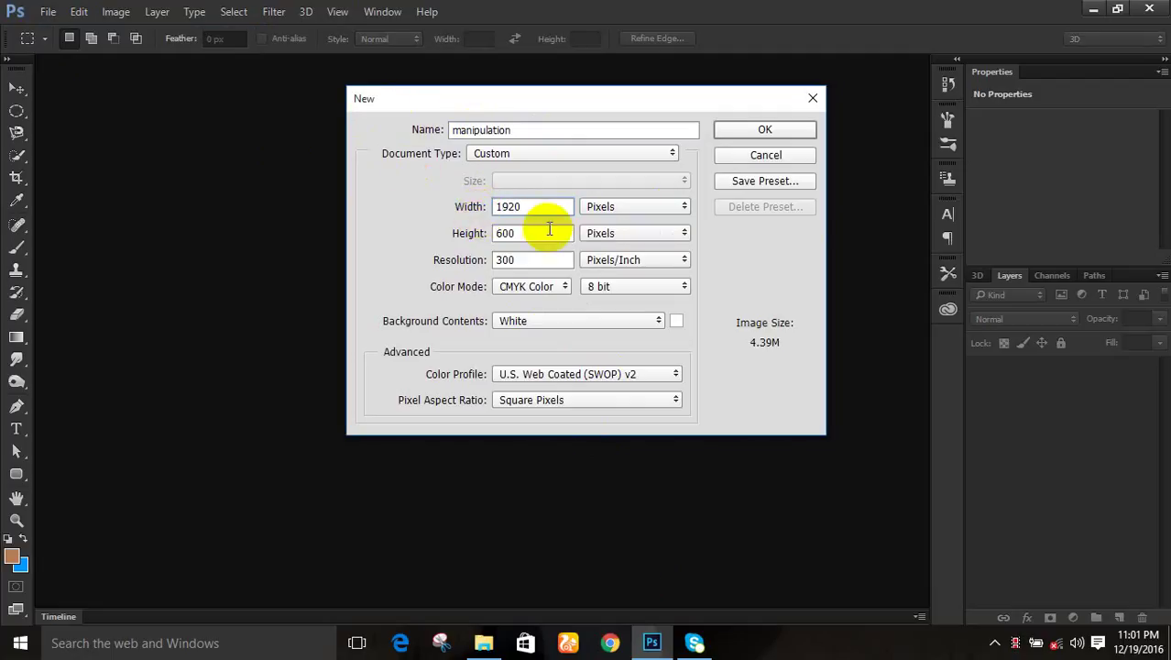
{"action": "left_click_drag", "start_coordinate": [550, 233], "coordinate": [453, 233]}
{"action": "type", "text": "1080"}
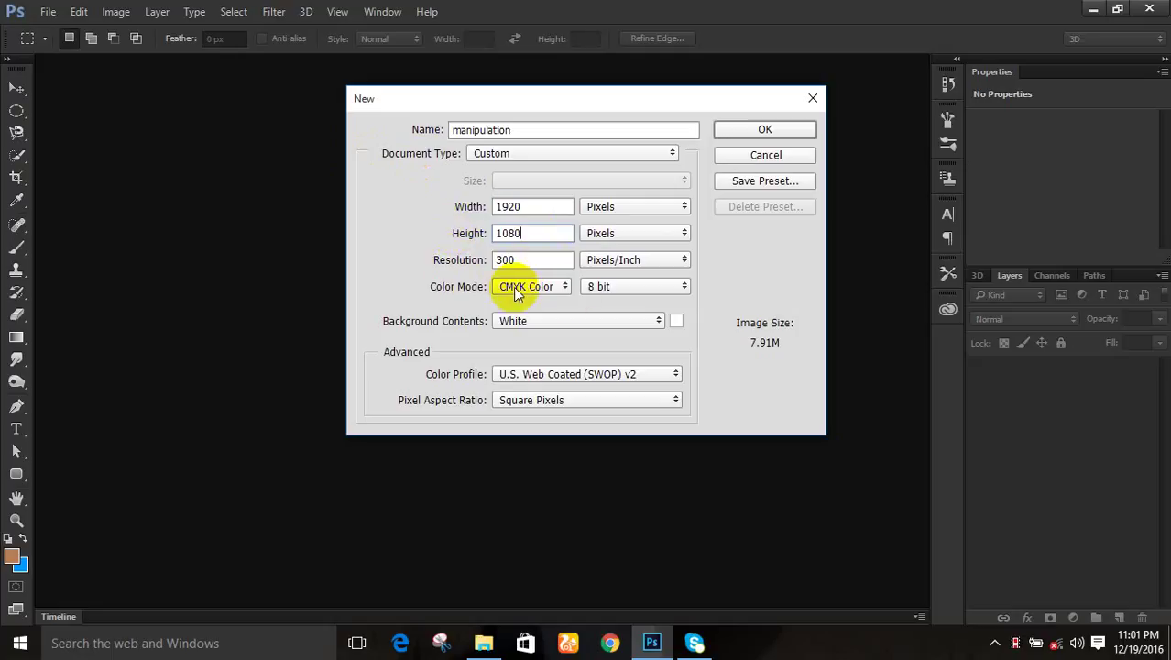
{"action": "left_click", "coordinate": [569, 291]}
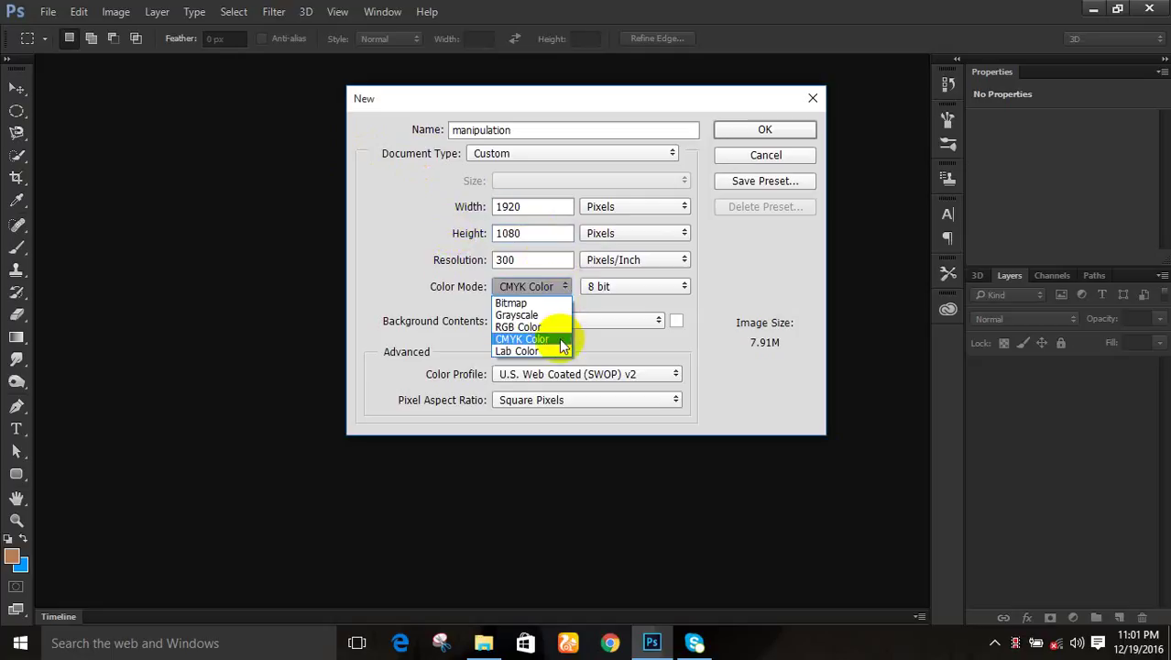
{"action": "left_click", "coordinate": [554, 337]}
{"action": "left_click", "coordinate": [761, 131]}
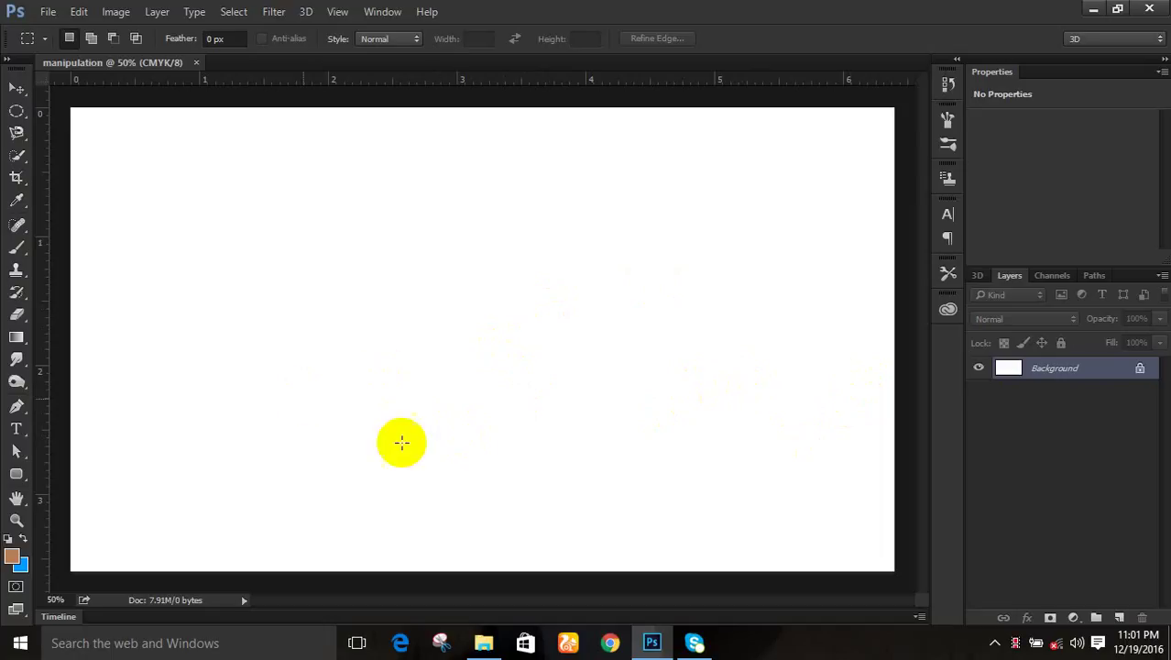
Step: Place sunrise-over-sea.jpg from New folder (4) into the manipulation document as a new layer
{"action": "left_click", "coordinate": [48, 35]}
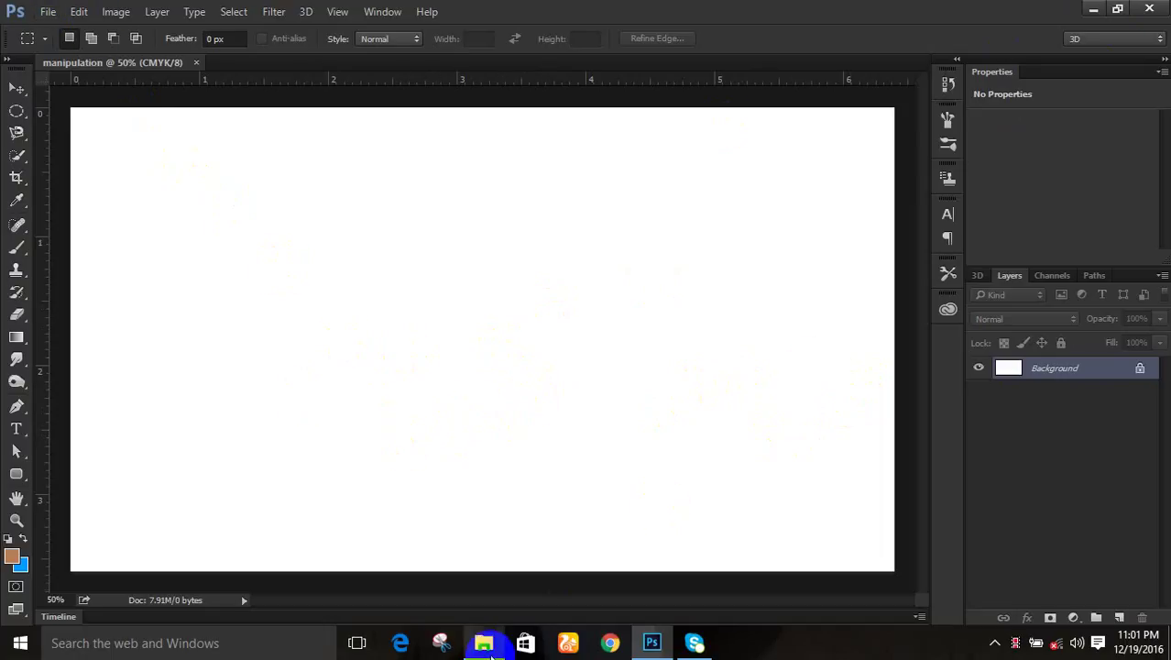
{"action": "left_click", "coordinate": [484, 643]}
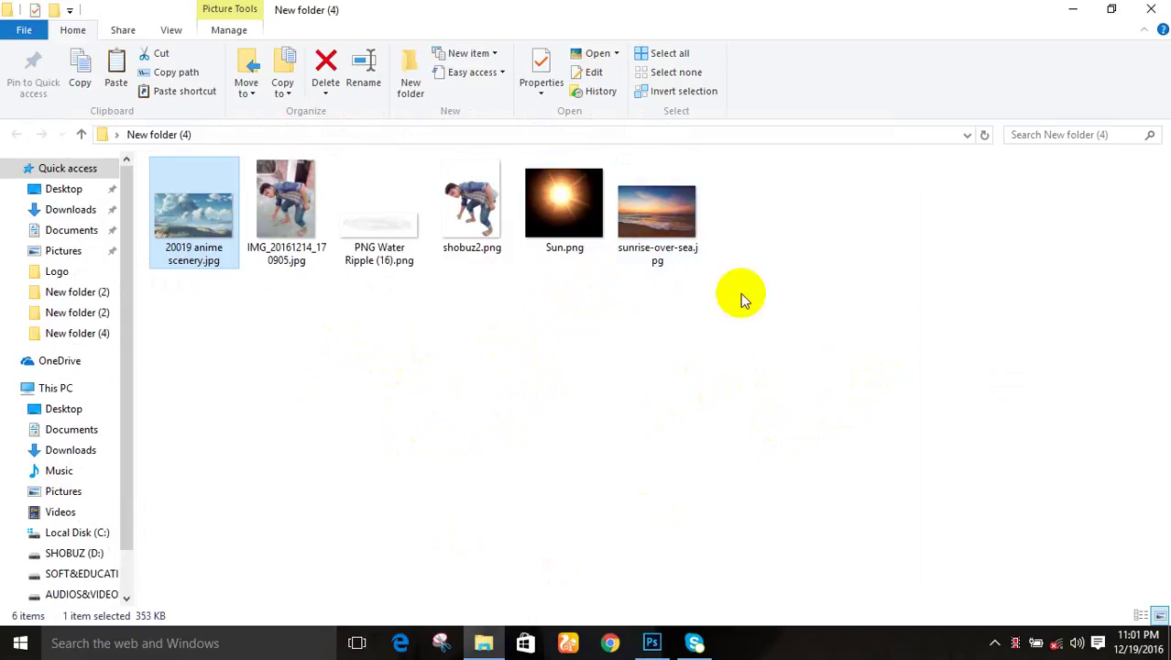
{"action": "double_click", "coordinate": [656, 223]}
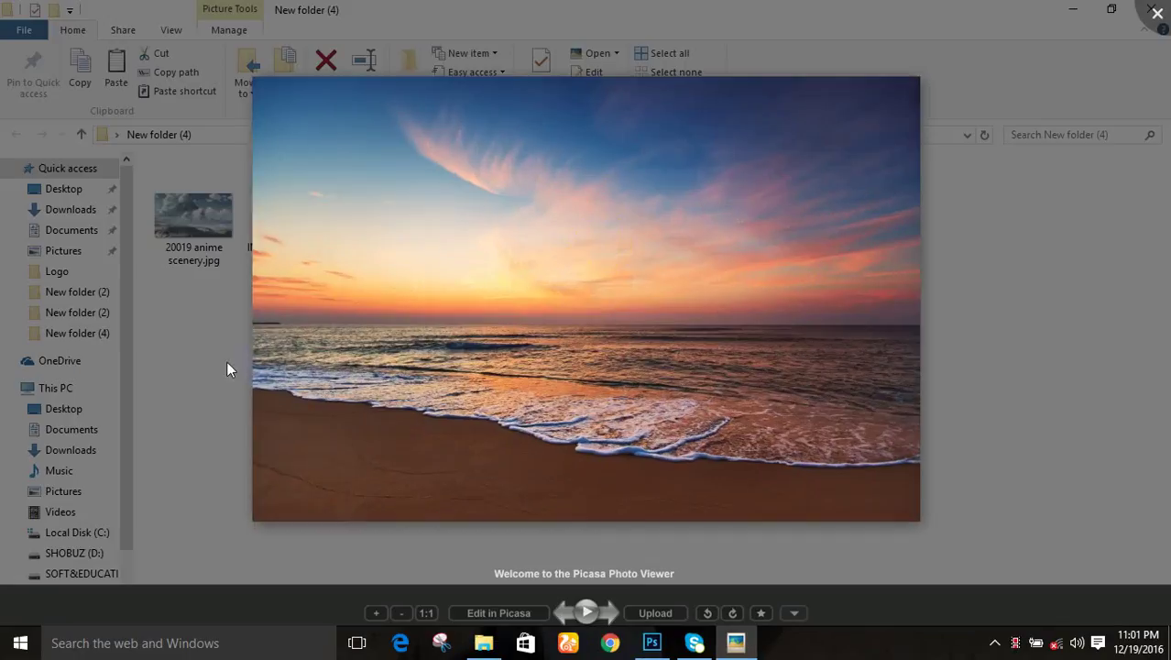
{"action": "left_click", "coordinate": [1157, 13]}
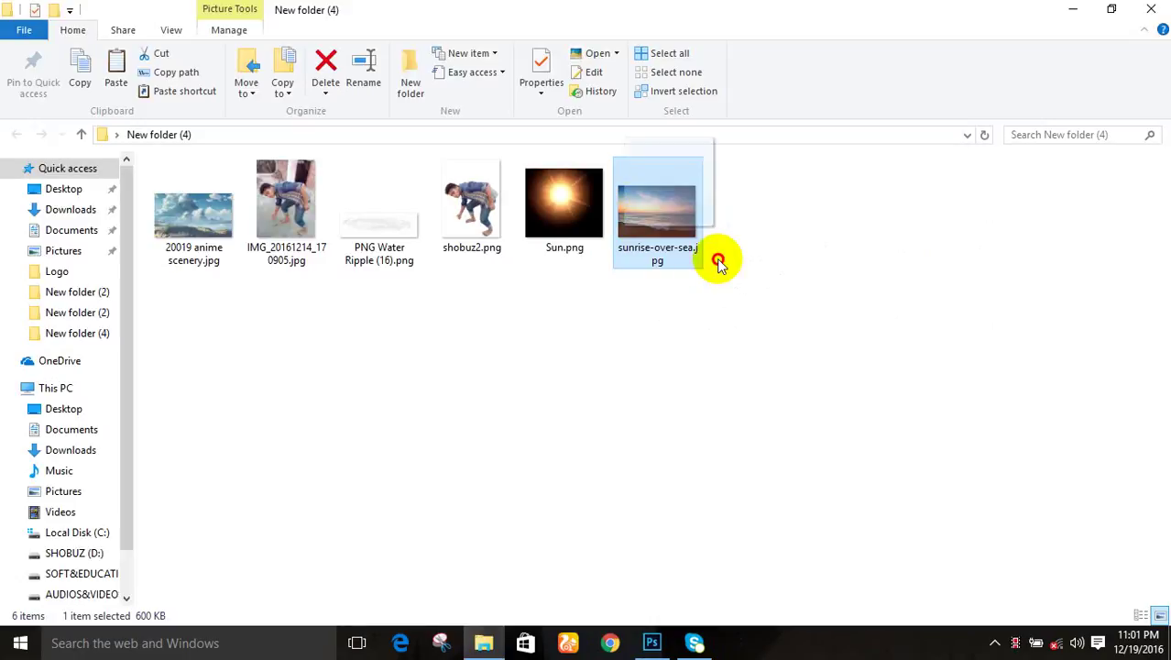
{"action": "left_click_drag", "start_coordinate": [716, 254], "coordinate": [542, 384]}
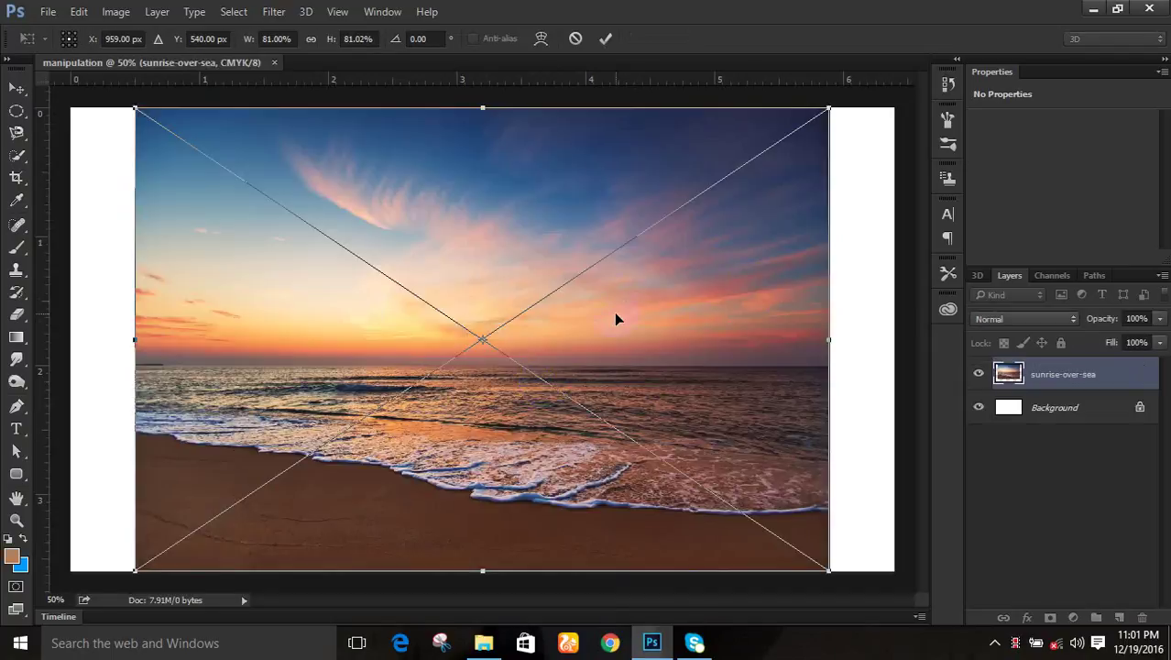
{"action": "left_click", "coordinate": [620, 335]}
{"action": "key", "text": "Return"}
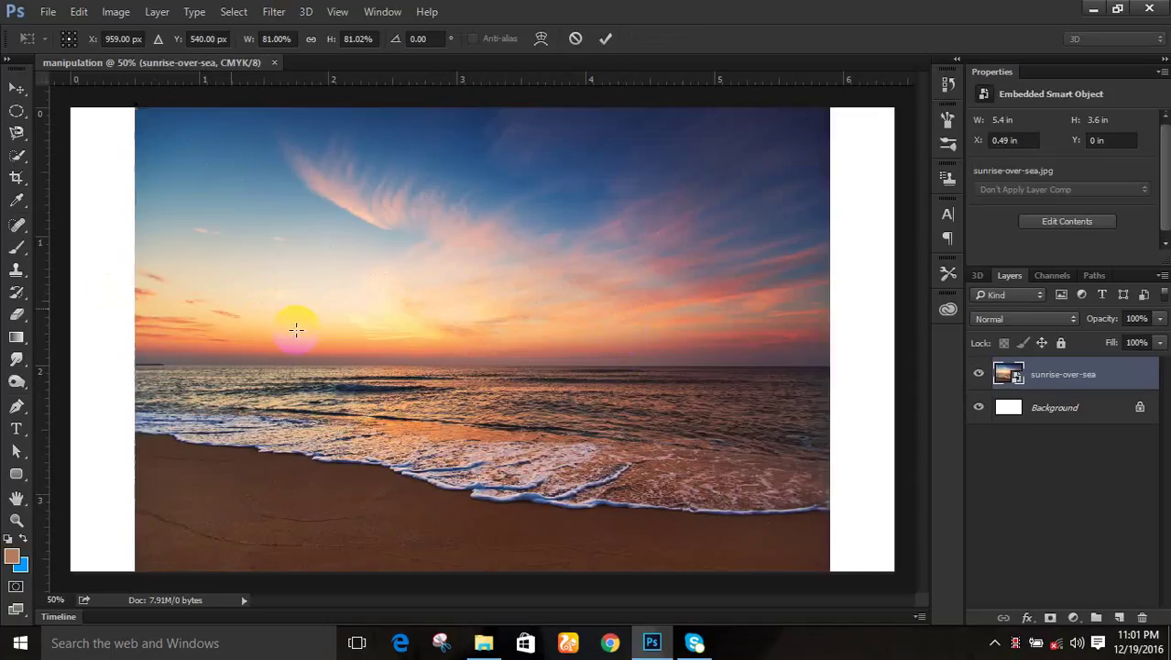
Step: Stretch the sunrise-over-sea layer horizontally to 96% width with Free Transform so it fills the whole canvas
{"action": "left_click", "coordinate": [522, 339]}
{"action": "key", "text": "ctrl+t"}
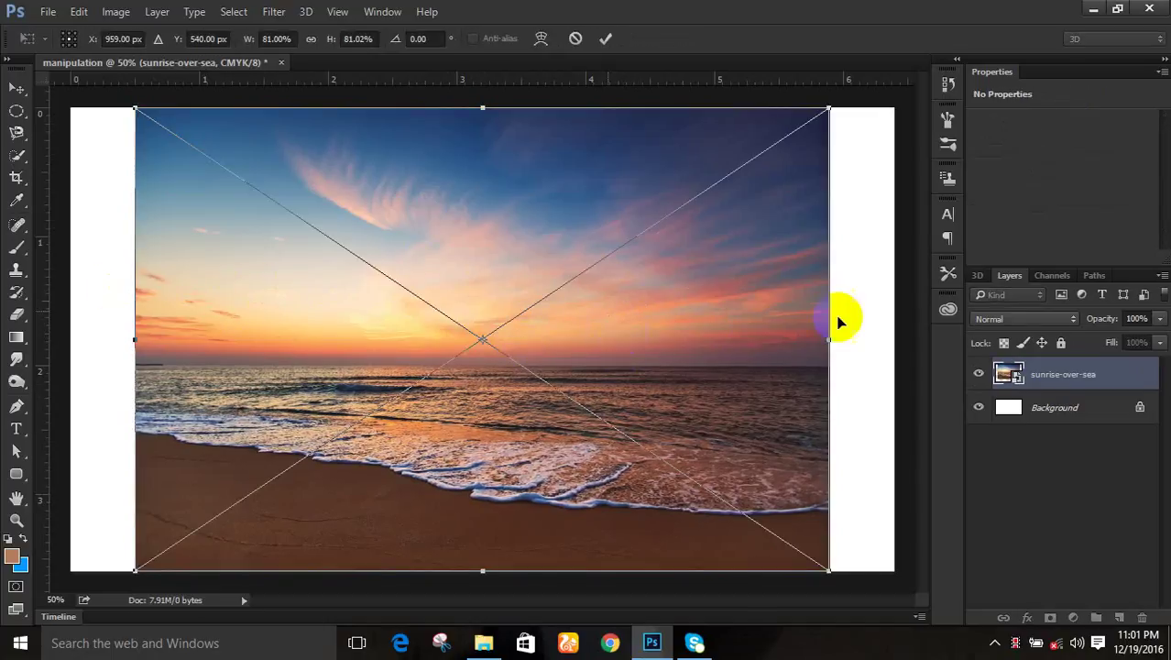
{"action": "left_click_drag", "start_coordinate": [830, 339], "coordinate": [895, 341]}
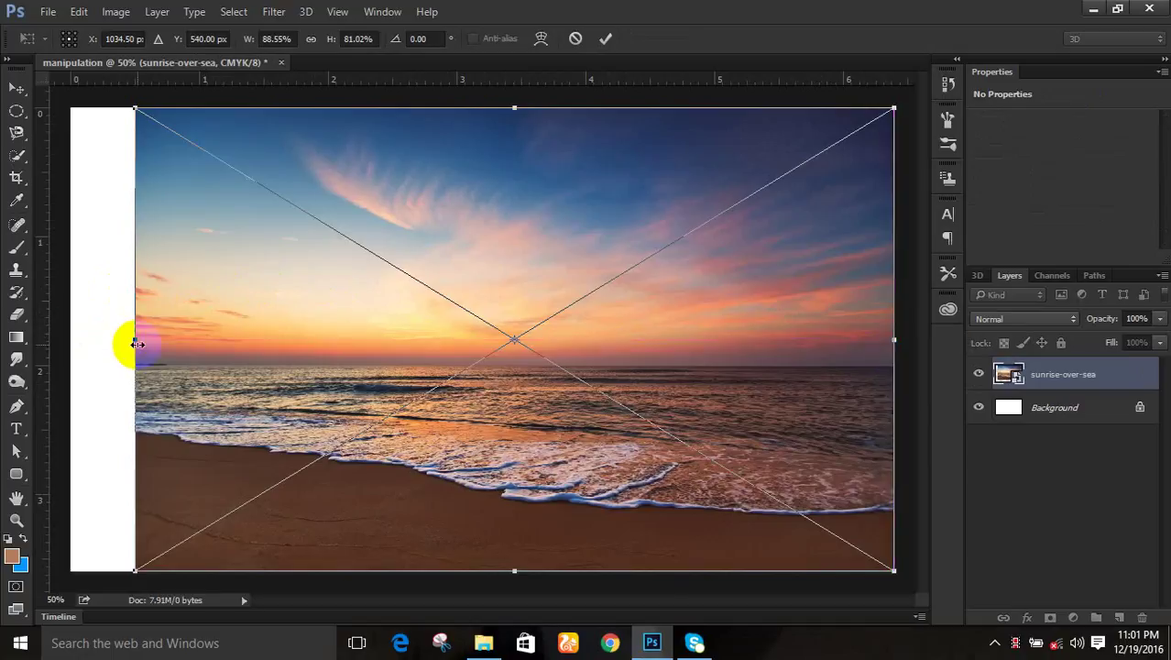
{"action": "left_click_drag", "start_coordinate": [136, 344], "coordinate": [71, 344]}
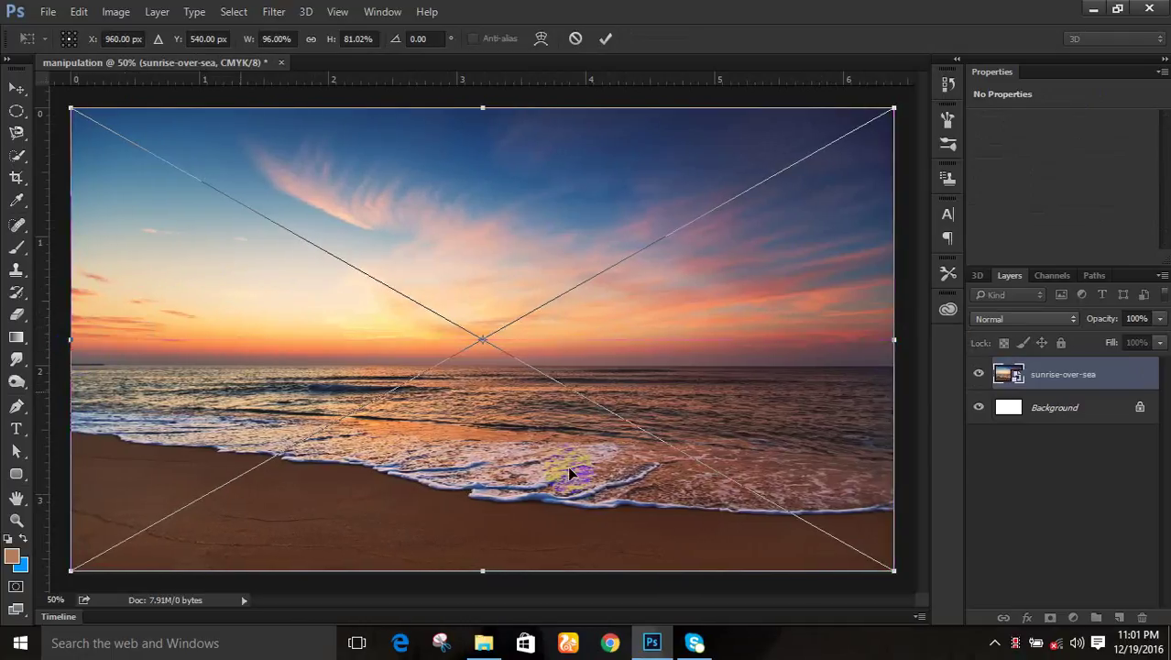
{"action": "left_click_drag", "start_coordinate": [492, 575], "coordinate": [481, 569]}
{"action": "double_click", "coordinate": [673, 345]}
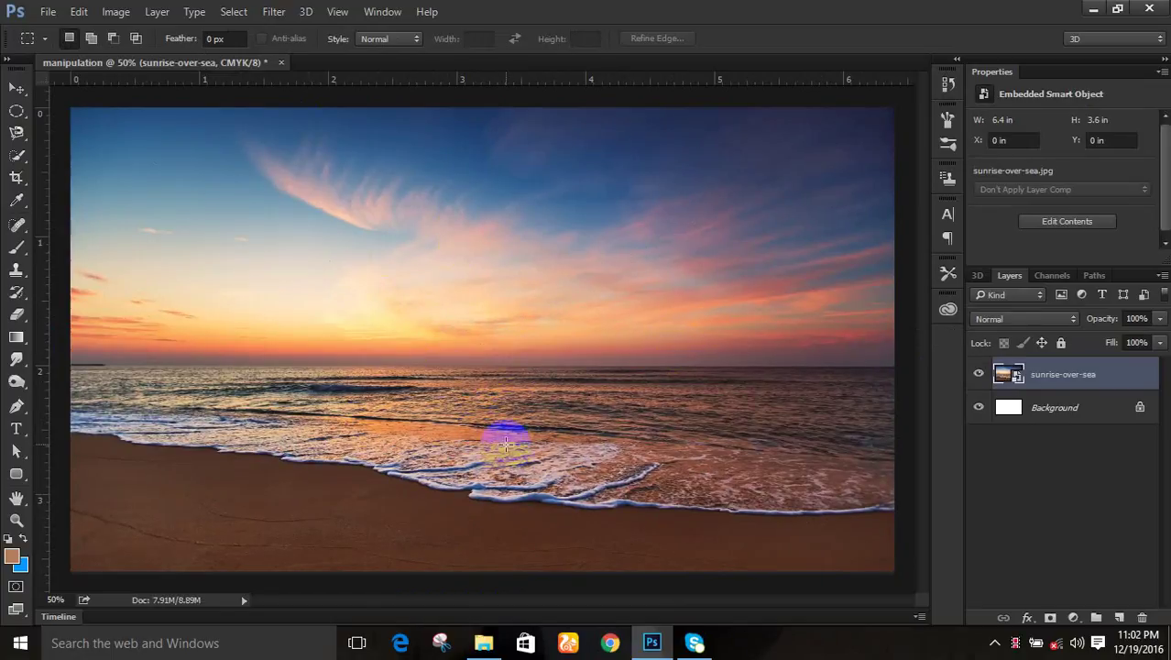
Step: Add a layer mask to the sunrise-over-sea layer and activate the Brush tool
{"action": "left_click", "coordinate": [1051, 618]}
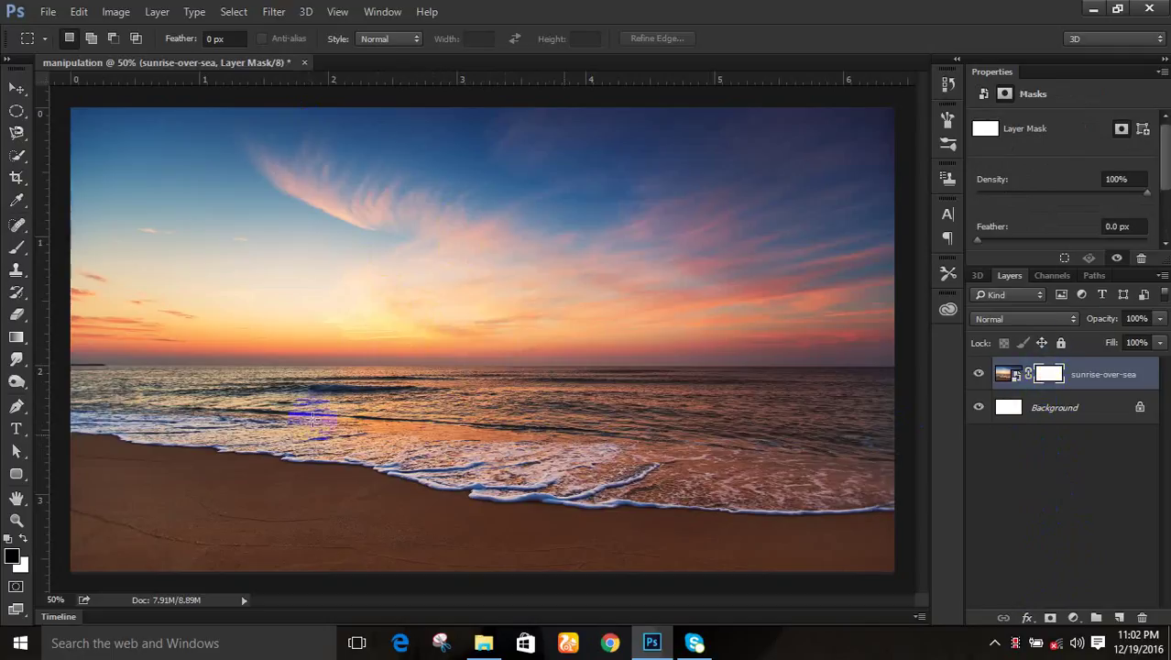
{"action": "right_click", "coordinate": [14, 247]}
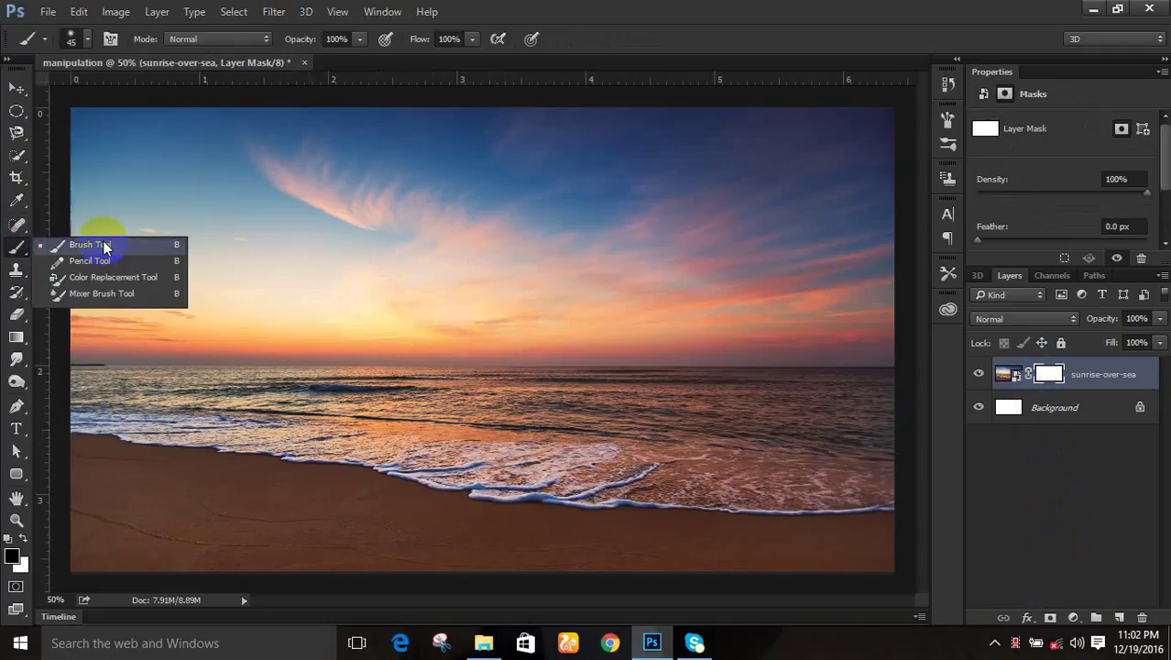
{"action": "left_click", "coordinate": [104, 241]}
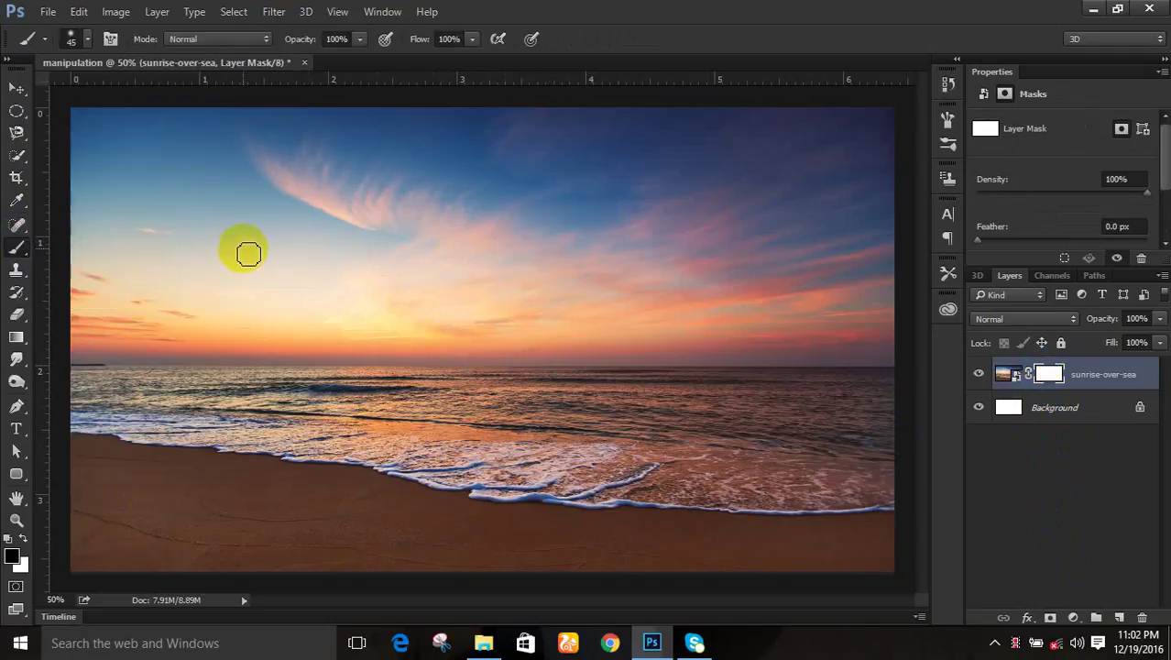
Step: Enlarge the brush to 175 px and paint black on the sunrise-over-sea mask to hide the whole sky down to the horizon
{"action": "key", "text": "bracketright"}
{"action": "key", "text": "bracketright"}
{"action": "key", "text": "bracketright"}
{"action": "key", "text": "bracketright"}
{"action": "key", "text": "bracketright"}
{"action": "key", "text": "bracketright"}
{"action": "key", "text": "bracketright"}
{"action": "mouse_move", "coordinate": [273, 269]}
{"action": "left_mouse_down"}
{"action": "mouse_move", "coordinate": [418, 280]}
{"action": "mouse_move", "coordinate": [435, 293]}
{"action": "left_mouse_up"}
{"action": "mouse_move", "coordinate": [234, 281]}
{"action": "left_mouse_down"}
{"action": "mouse_move", "coordinate": [381, 287]}
{"action": "mouse_move", "coordinate": [74, 309]}
{"action": "mouse_move", "coordinate": [190, 179]}
{"action": "mouse_move", "coordinate": [352, 251]}
{"action": "mouse_move", "coordinate": [272, 159]}
{"action": "mouse_move", "coordinate": [11, 138]}
{"action": "mouse_move", "coordinate": [862, 90]}
{"action": "mouse_move", "coordinate": [520, 144]}
{"action": "mouse_move", "coordinate": [526, 264]}
{"action": "mouse_move", "coordinate": [771, 264]}
{"action": "mouse_move", "coordinate": [887, 210]}
{"action": "mouse_move", "coordinate": [863, 131]}
{"action": "mouse_move", "coordinate": [631, 313]}
{"action": "mouse_move", "coordinate": [586, 331]}
{"action": "mouse_move", "coordinate": [893, 319]}
{"action": "mouse_move", "coordinate": [886, 294]}
{"action": "mouse_move", "coordinate": [488, 331]}
{"action": "mouse_move", "coordinate": [316, 319]}
{"action": "mouse_move", "coordinate": [67, 328]}
{"action": "mouse_move", "coordinate": [46, 215]}
{"action": "mouse_move", "coordinate": [230, 251]}
{"action": "mouse_move", "coordinate": [887, 197]}
{"action": "mouse_move", "coordinate": [918, 132]}
{"action": "left_mouse_up"}
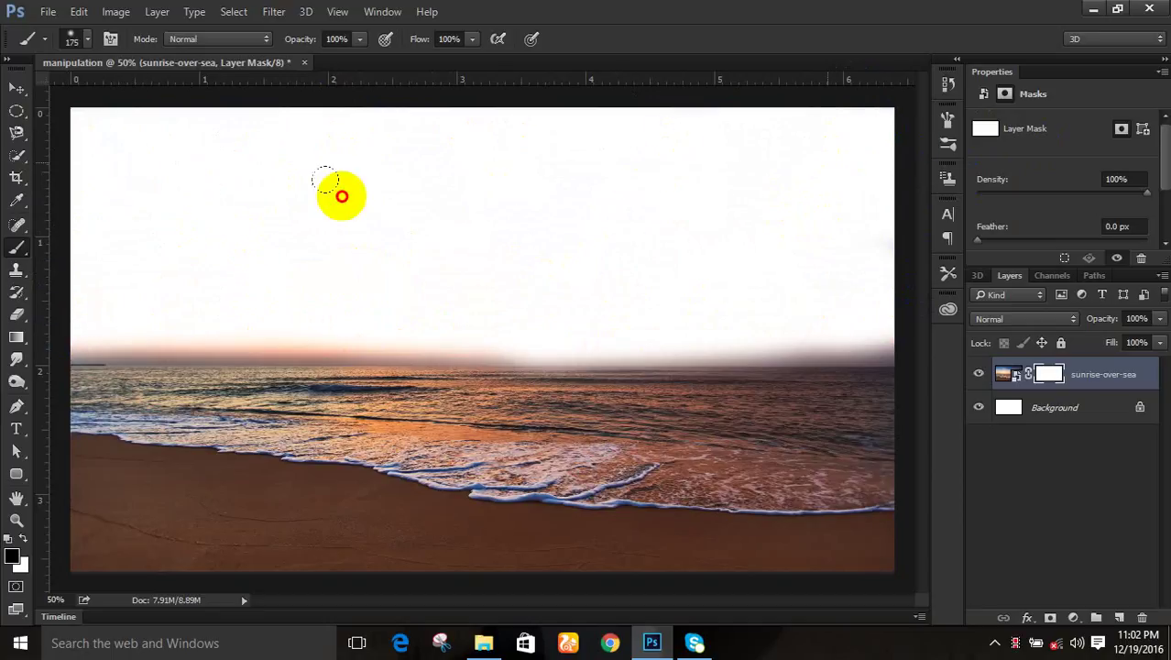
{"action": "mouse_move", "coordinate": [138, 318]}
{"action": "left_mouse_down"}
{"action": "mouse_move", "coordinate": [374, 336]}
{"action": "mouse_move", "coordinate": [921, 329]}
{"action": "mouse_move", "coordinate": [450, 273]}
{"action": "mouse_move", "coordinate": [246, 162]}
{"action": "mouse_move", "coordinate": [520, 171]}
{"action": "mouse_move", "coordinate": [26, 283]}
{"action": "mouse_move", "coordinate": [123, 317]}
{"action": "mouse_move", "coordinate": [76, 328]}
{"action": "mouse_move", "coordinate": [623, 230]}
{"action": "mouse_move", "coordinate": [865, 209]}
{"action": "mouse_move", "coordinate": [571, 347]}
{"action": "left_mouse_up"}
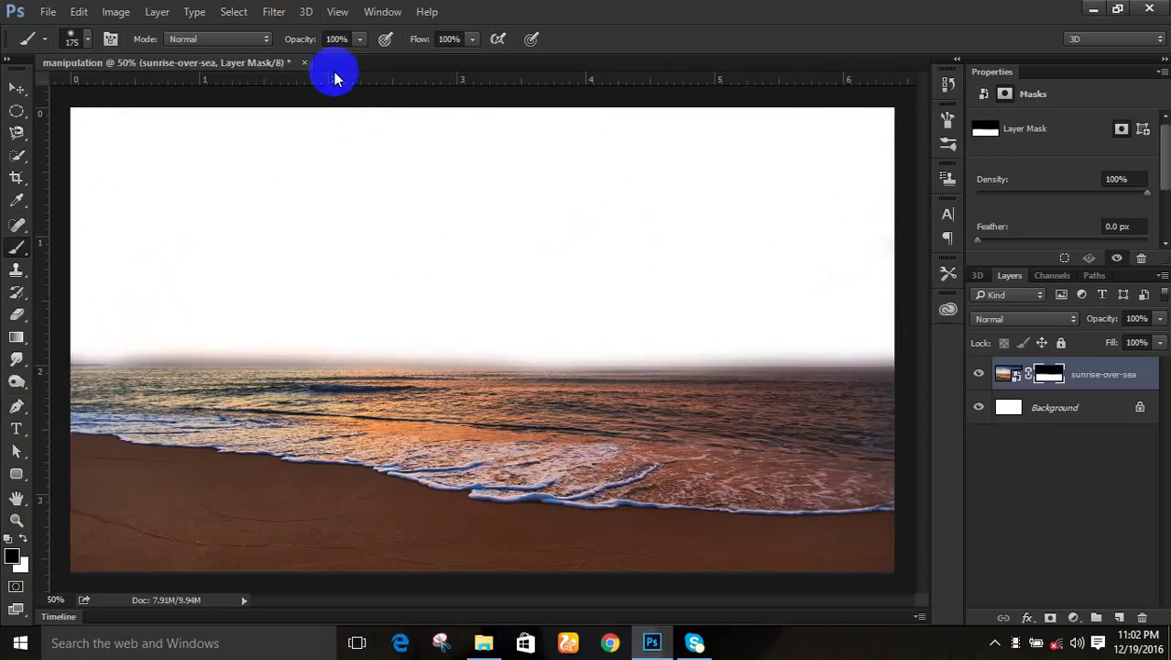
Step: Place 20019 anime scenery.jpg from New folder (4) into the manipulation document and stack the sunrise-over-sea layer above it
{"action": "left_click", "coordinate": [484, 642]}
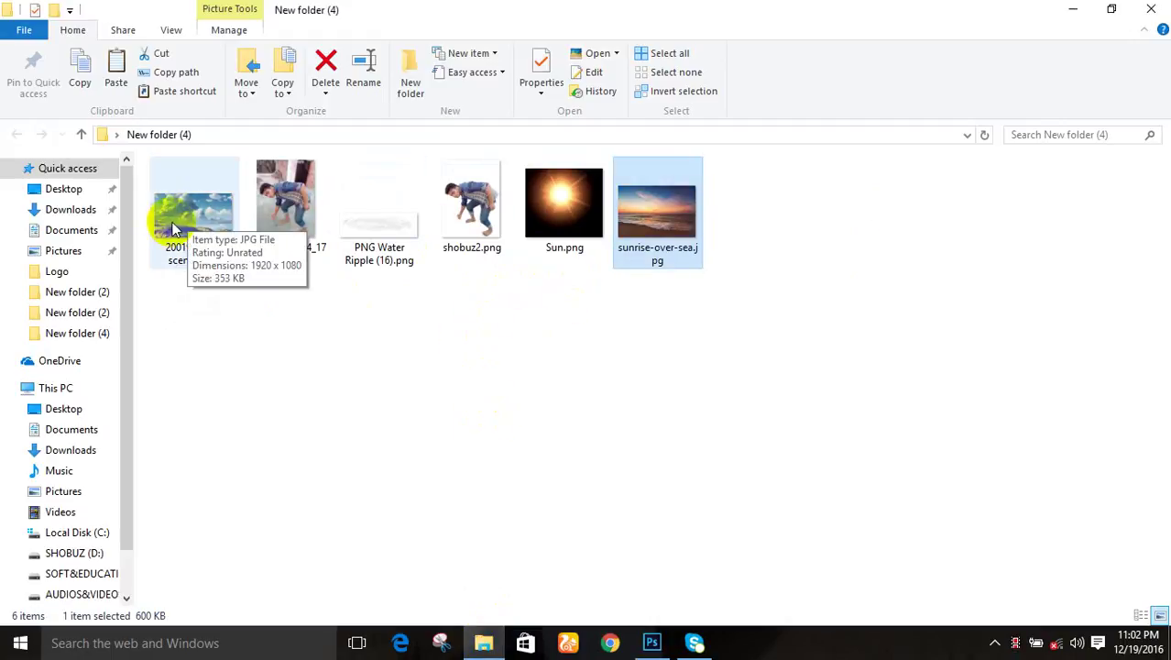
{"action": "left_click_drag", "start_coordinate": [172, 228], "coordinate": [367, 314]}
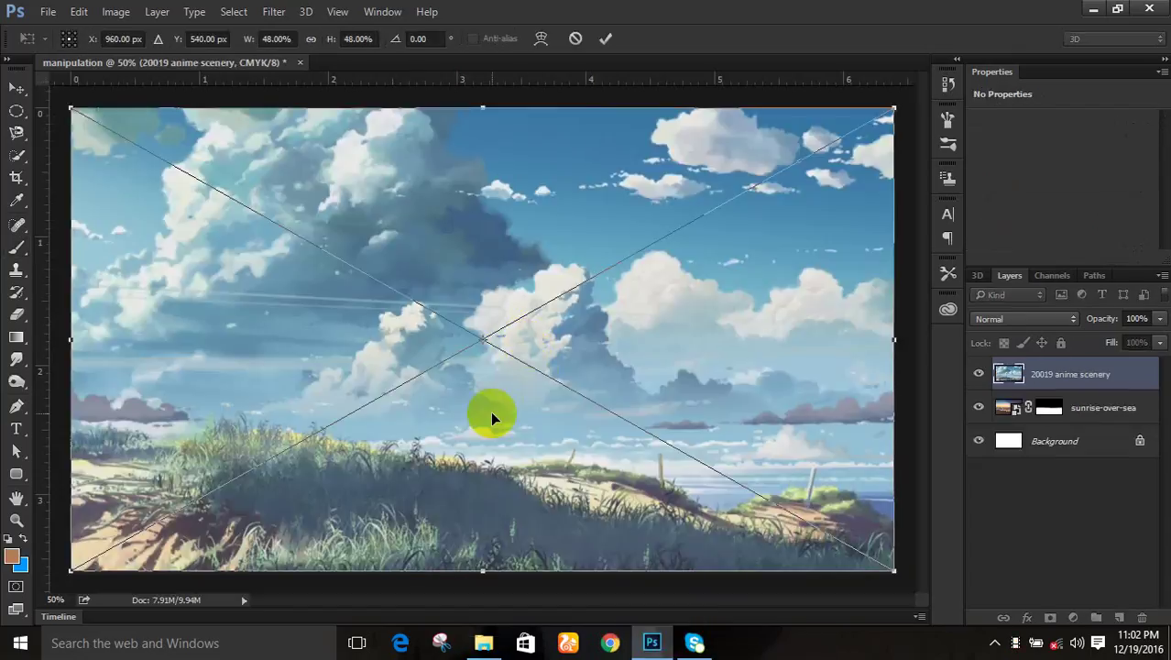
{"action": "mouse_move", "coordinate": [487, 411]}
{"action": "left_mouse_down"}
{"action": "mouse_move", "coordinate": [473, 358]}
{"action": "mouse_move", "coordinate": [443, 317]}
{"action": "mouse_move", "coordinate": [521, 374]}
{"action": "mouse_move", "coordinate": [488, 398]}
{"action": "left_mouse_up"}
{"action": "key", "text": "Return"}
{"action": "key", "text": "b"}
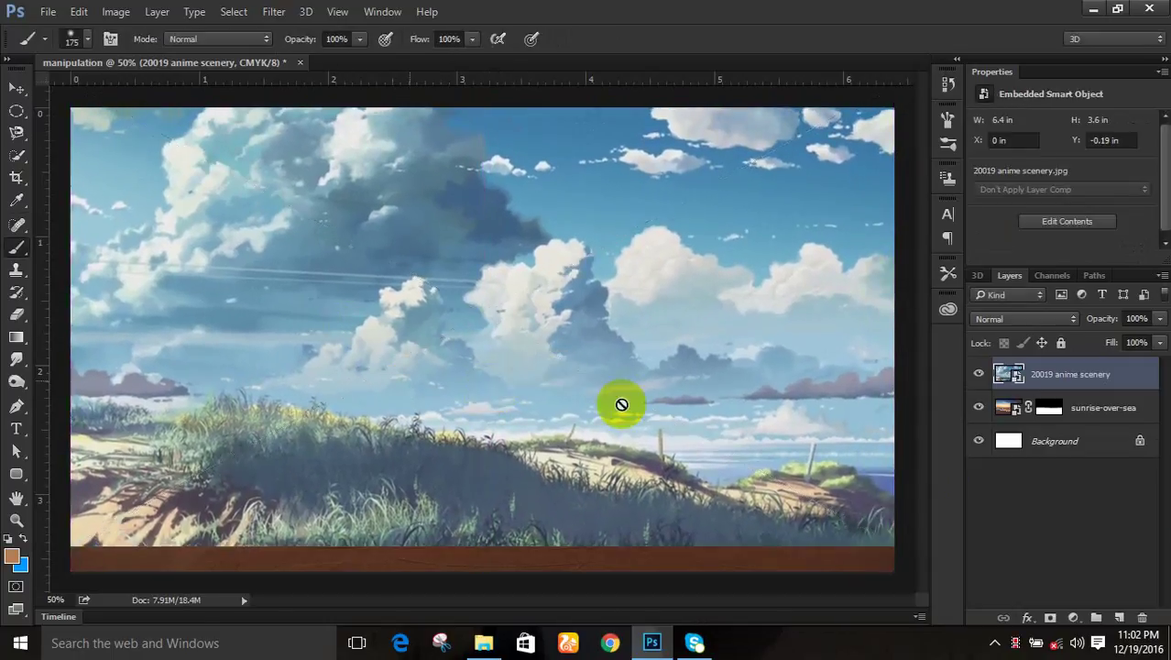
{"action": "left_click", "coordinate": [1041, 375]}
{"action": "left_click_drag", "start_coordinate": [1088, 413], "coordinate": [1092, 369]}
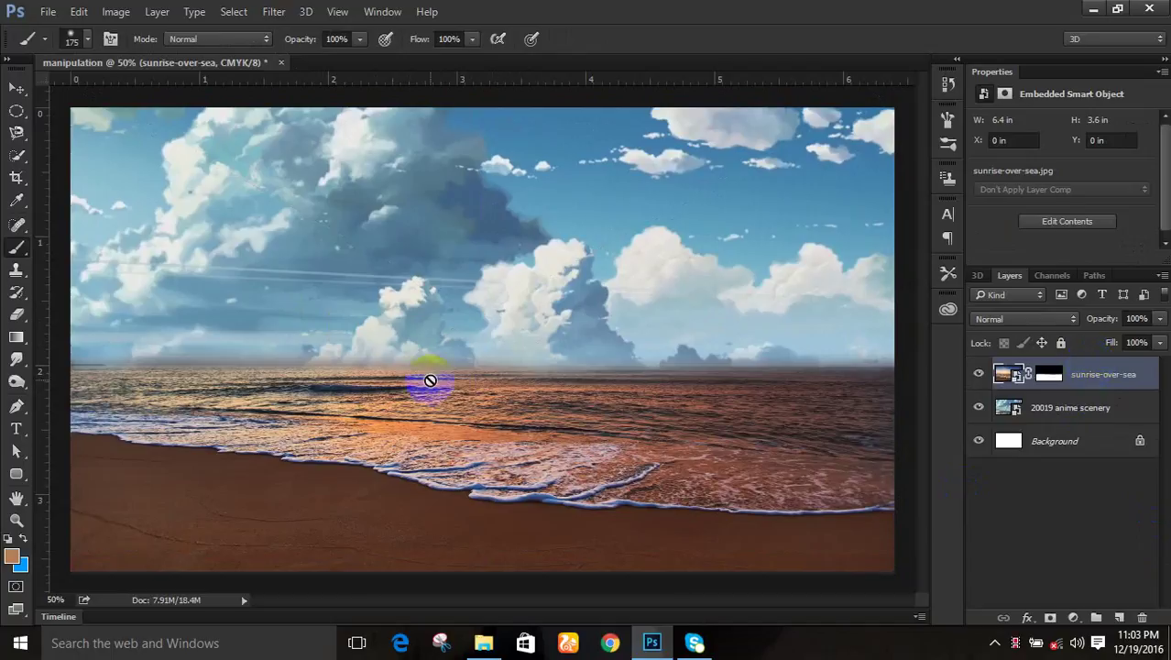
Step: Move the 20019 anime scenery layer up to X 0 in, Y -1.39 in, so its grassy dunes sit just above the sea
{"action": "left_click", "coordinate": [1071, 415]}
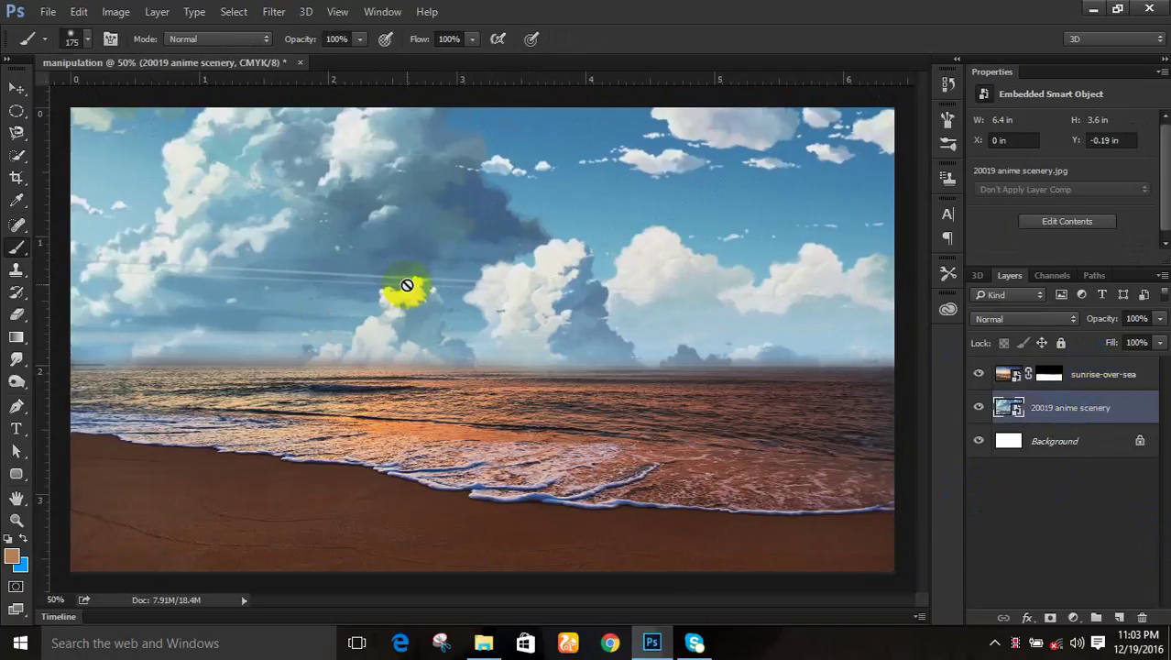
{"action": "left_click", "coordinate": [15, 89]}
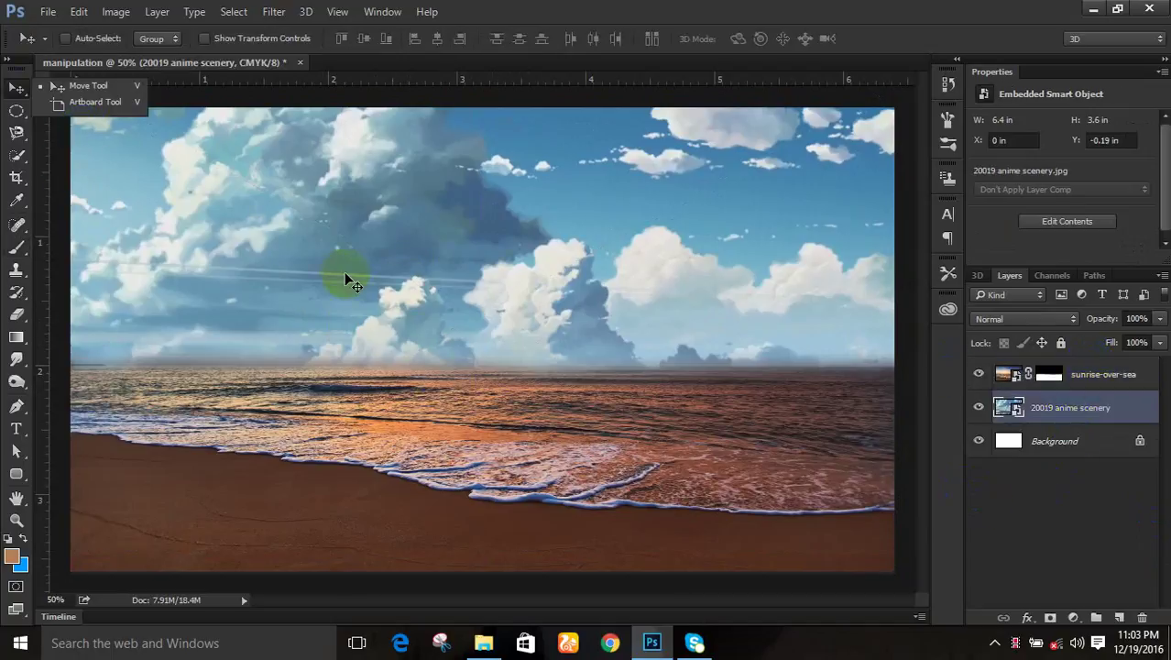
{"action": "left_click_drag", "start_coordinate": [346, 280], "coordinate": [378, 323]}
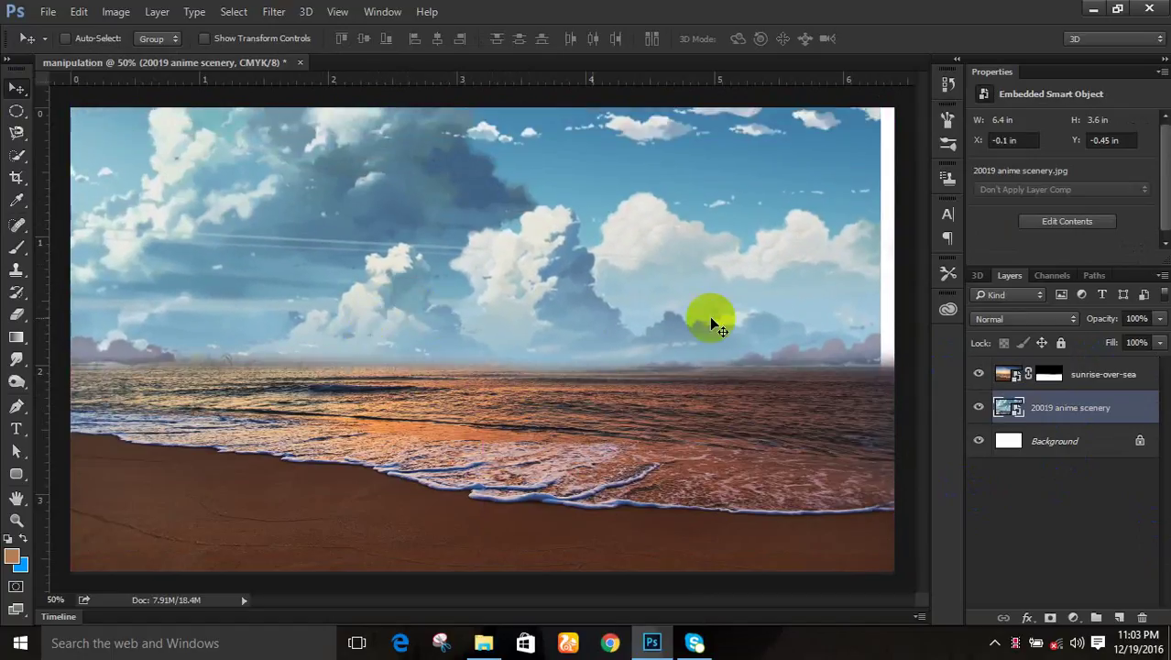
{"action": "left_click_drag", "start_coordinate": [507, 335], "coordinate": [526, 267]}
{"action": "mouse_move", "coordinate": [526, 285]}
{"action": "left_mouse_down"}
{"action": "mouse_move", "coordinate": [516, 265]}
{"action": "mouse_move", "coordinate": [539, 277]}
{"action": "left_mouse_up"}
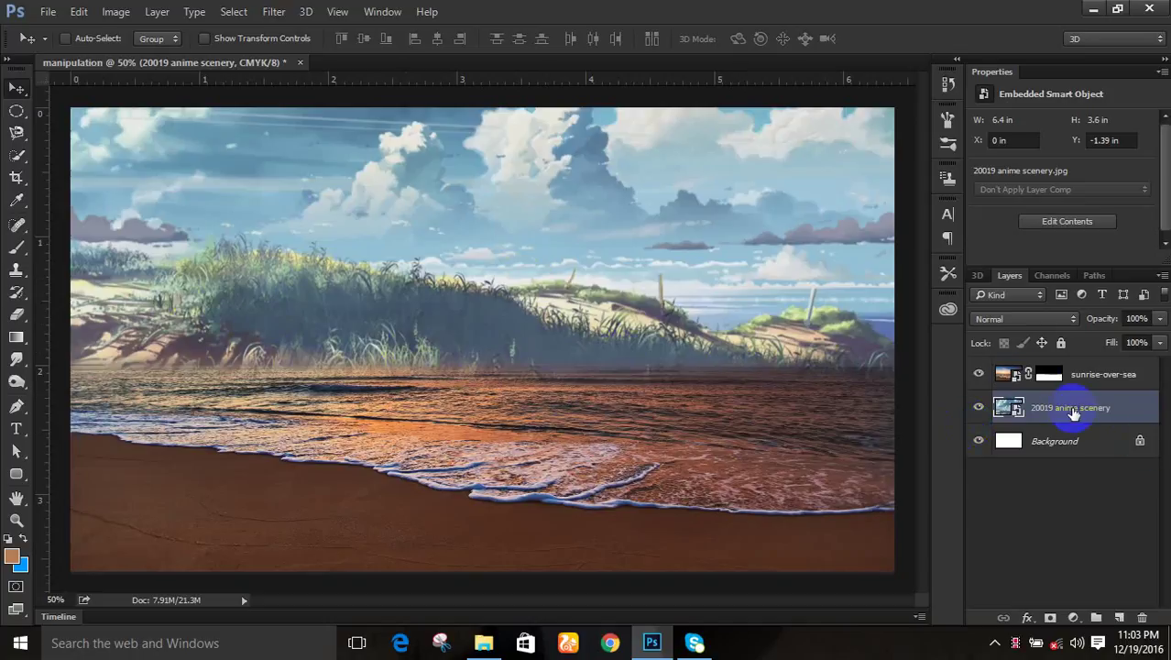
Step: Try to blend the horizon by adding a mask to the 20019 anime scenery layer and painting black along its lower edge with a 45 px brush
{"action": "left_click", "coordinate": [1052, 618]}
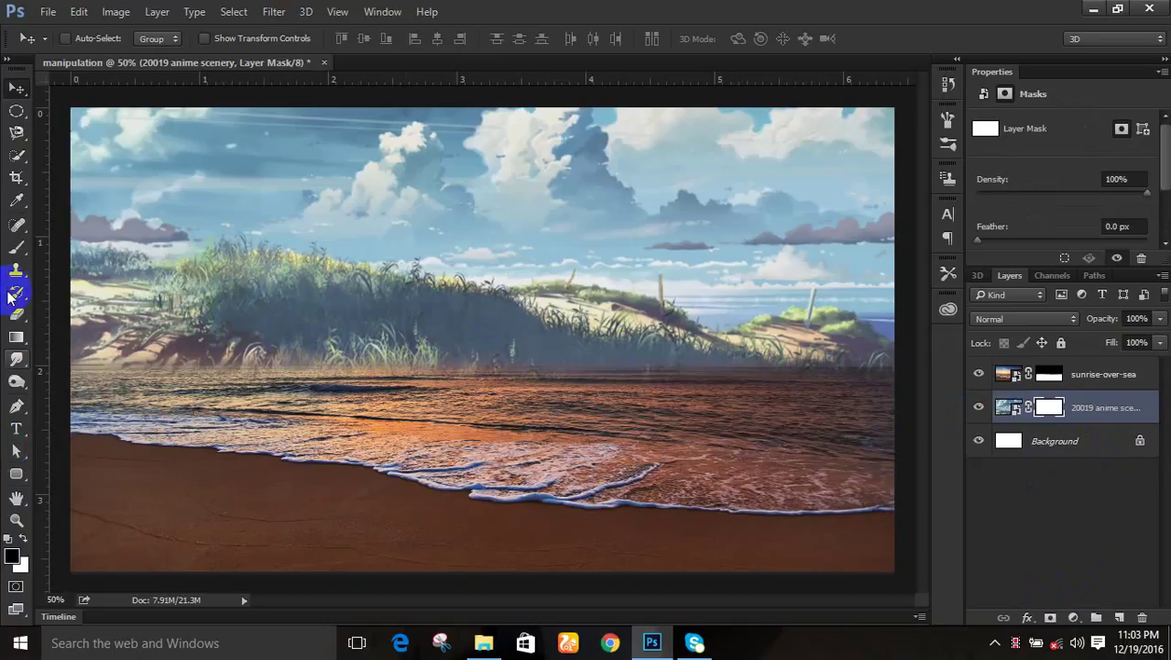
{"action": "left_click", "coordinate": [18, 261]}
{"action": "right_click", "coordinate": [17, 247]}
{"action": "left_click", "coordinate": [89, 246]}
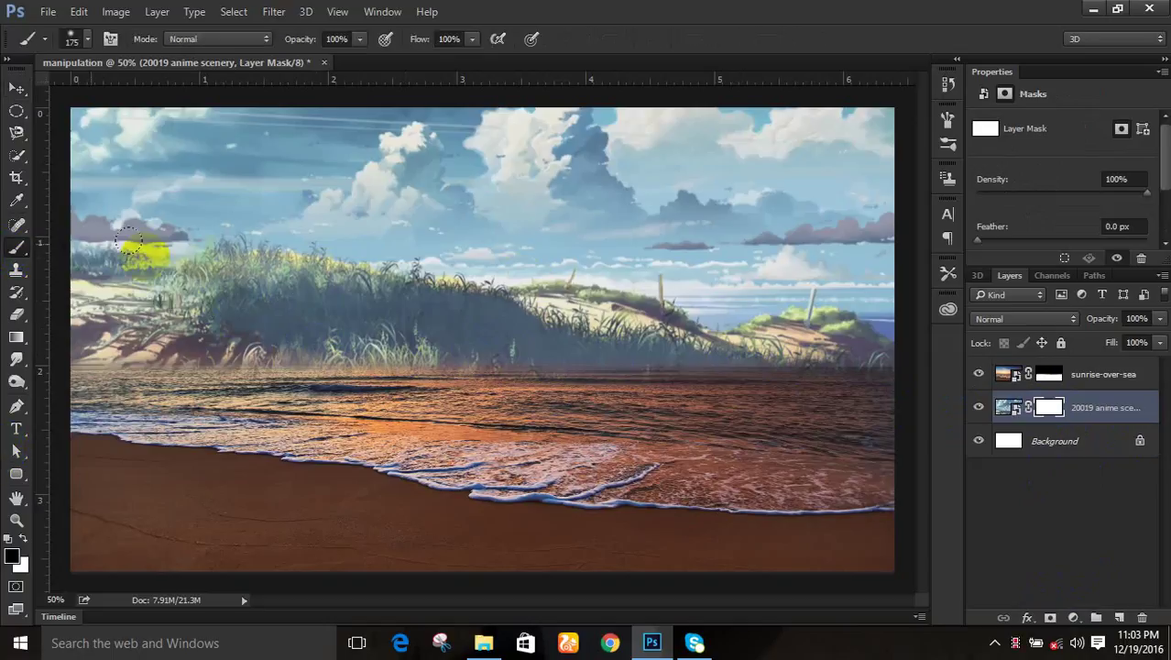
{"action": "right_click", "coordinate": [350, 298]}
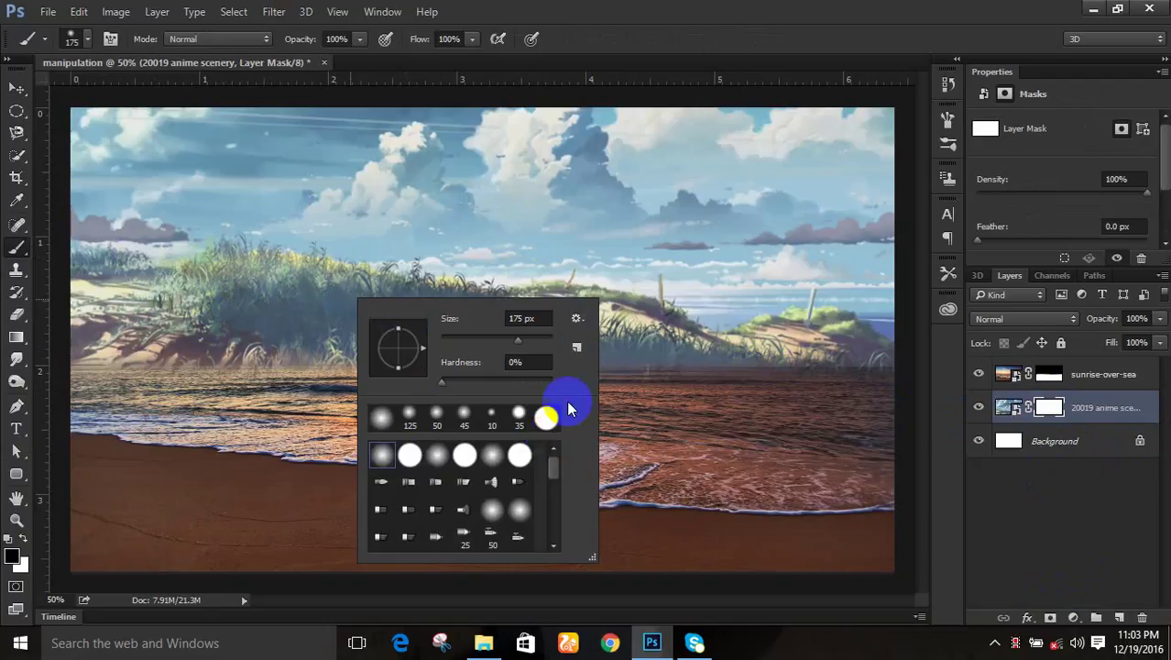
{"action": "left_click", "coordinate": [234, 351]}
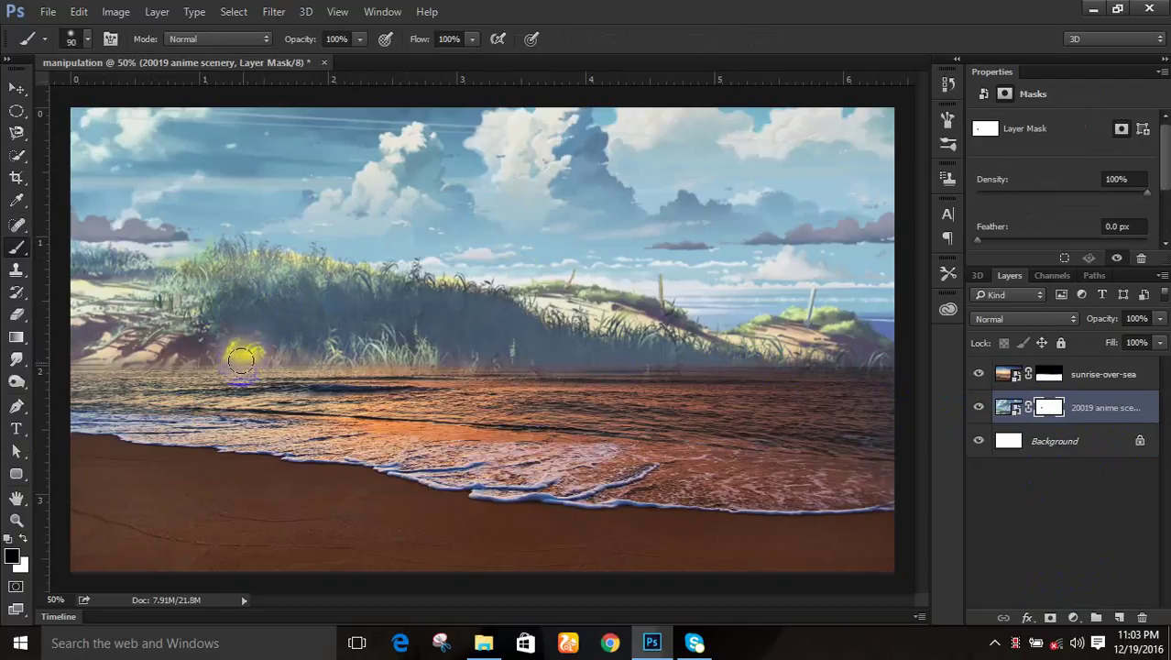
{"action": "left_click_drag", "start_coordinate": [244, 364], "coordinate": [247, 365]}
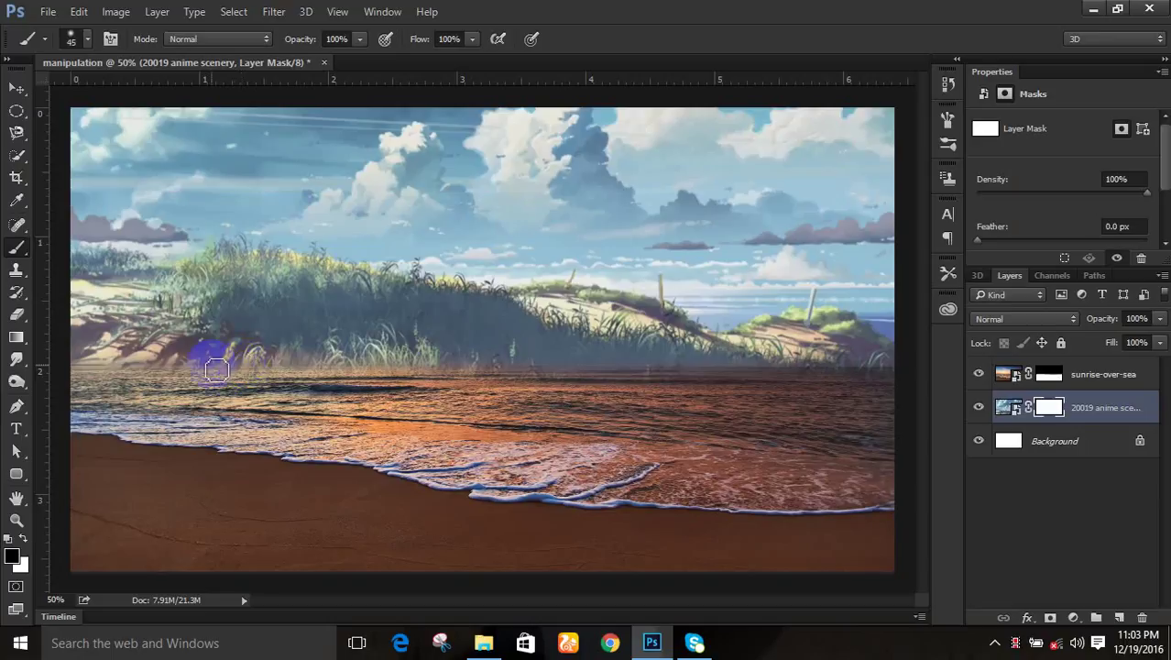
{"action": "mouse_move", "coordinate": [132, 365]}
{"action": "left_mouse_down"}
{"action": "mouse_move", "coordinate": [59, 366]}
{"action": "mouse_move", "coordinate": [183, 367]}
{"action": "left_mouse_up"}
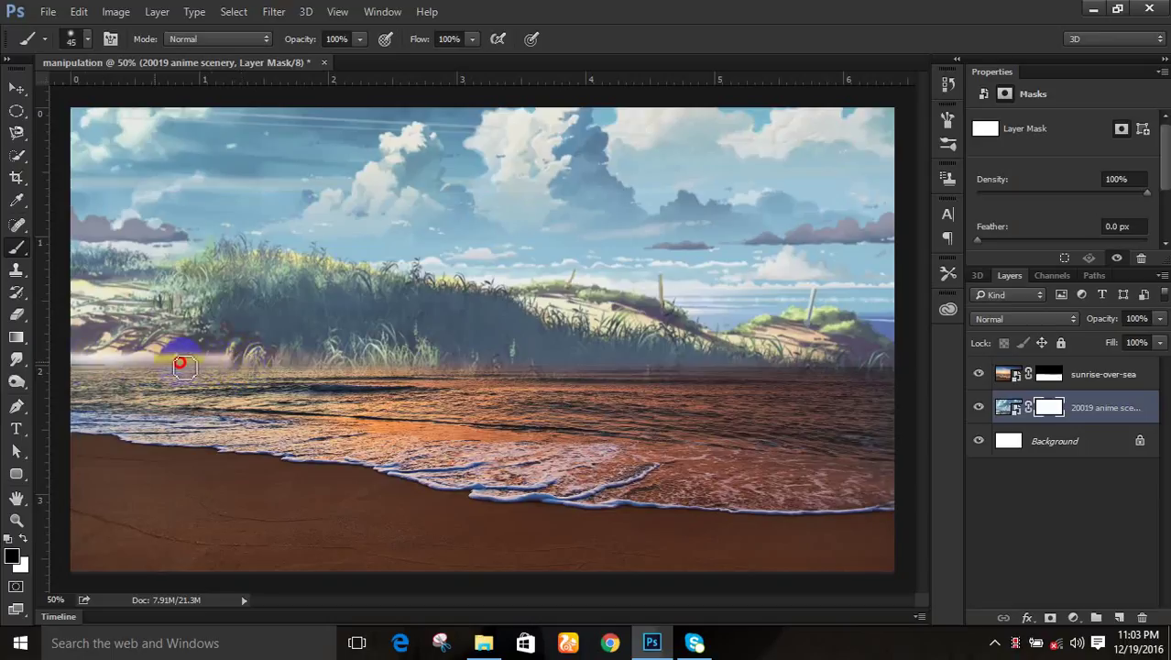
{"action": "left_click_drag", "start_coordinate": [404, 365], "coordinate": [928, 366]}
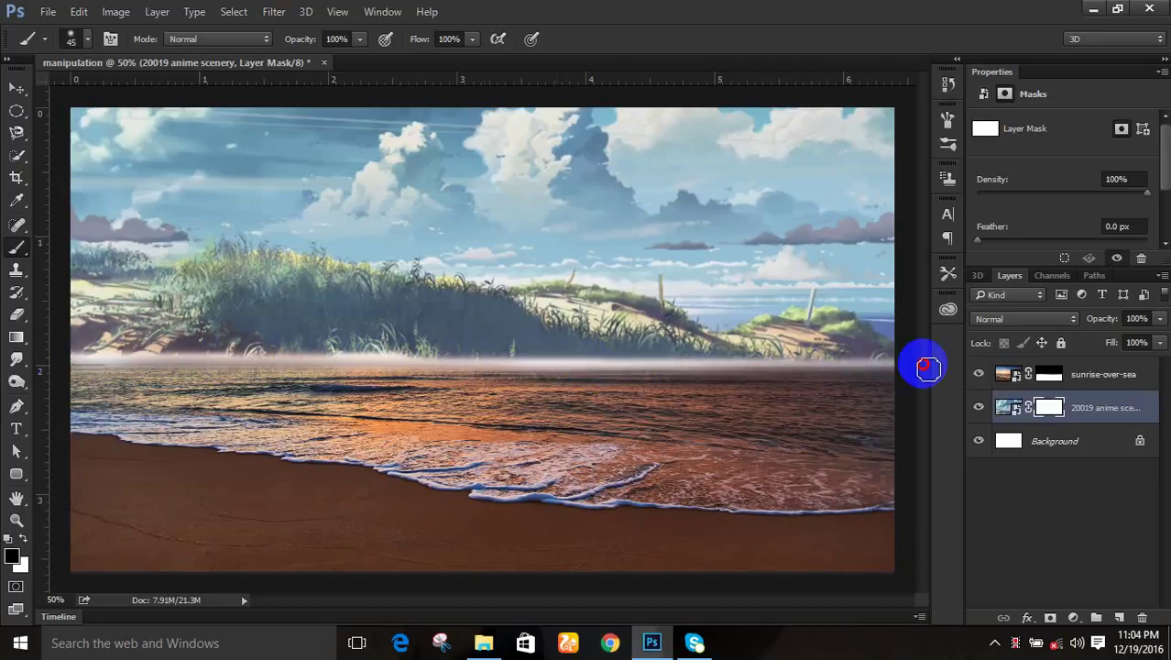
{"action": "left_click", "coordinate": [648, 383]}
{"action": "mouse_move", "coordinate": [643, 383]}
{"action": "left_mouse_down"}
{"action": "mouse_move", "coordinate": [134, 358]}
{"action": "mouse_move", "coordinate": [70, 357]}
{"action": "mouse_move", "coordinate": [234, 364]}
{"action": "mouse_move", "coordinate": [72, 369]}
{"action": "mouse_move", "coordinate": [346, 345]}
{"action": "mouse_move", "coordinate": [325, 325]}
{"action": "left_mouse_up"}
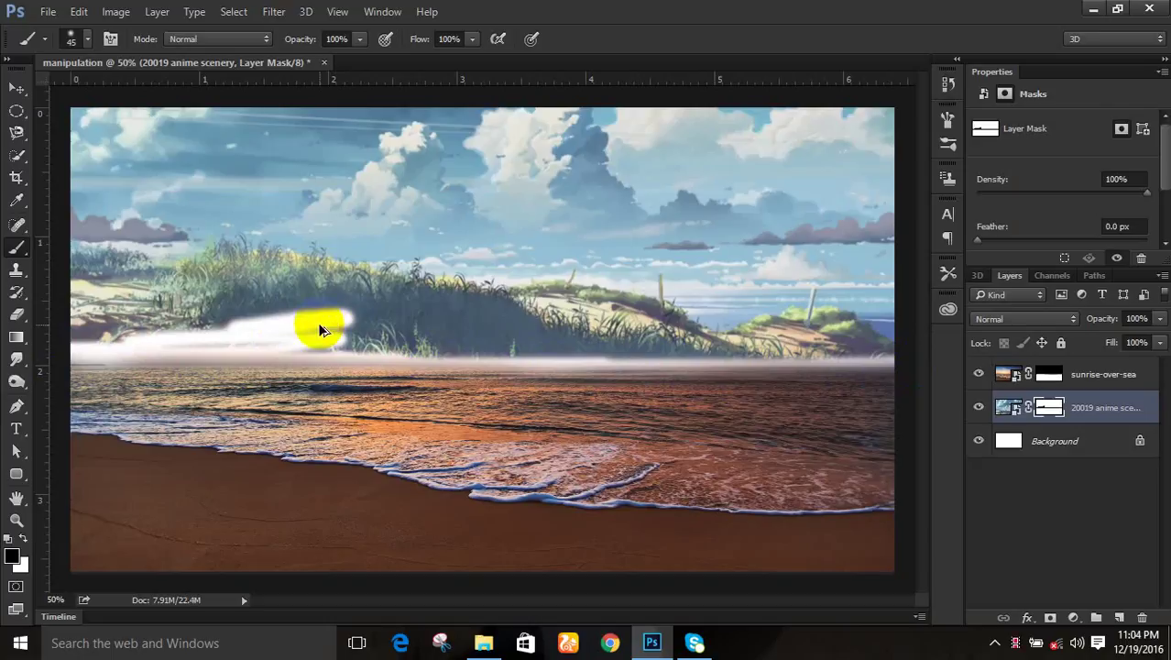
Step: Undo the brush strokes and the layer mask on the 20019 anime scenery layer
{"action": "key", "text": "ctrl+alt+z"}
{"action": "key", "text": "ctrl+alt+z"}
{"action": "key", "text": "ctrl+alt+z"}
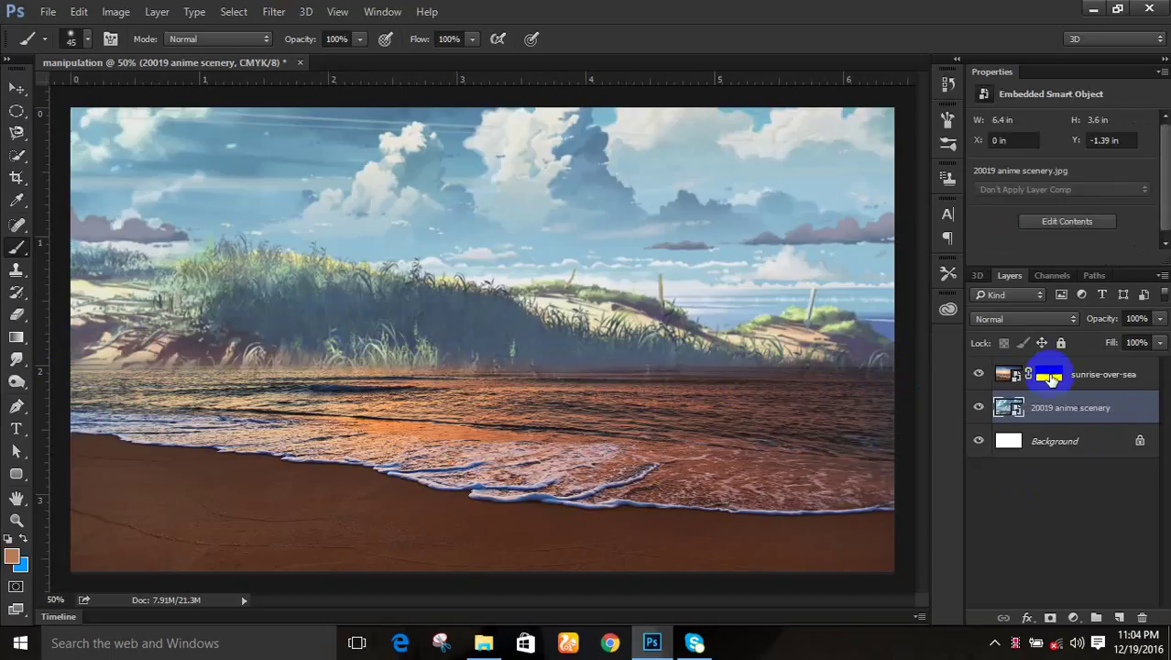
Step: Paint black on the sunrise-over-sea layer's mask along the horizon with the 45 px brush to blend the water's edge into the grass
{"action": "left_click", "coordinate": [1050, 376]}
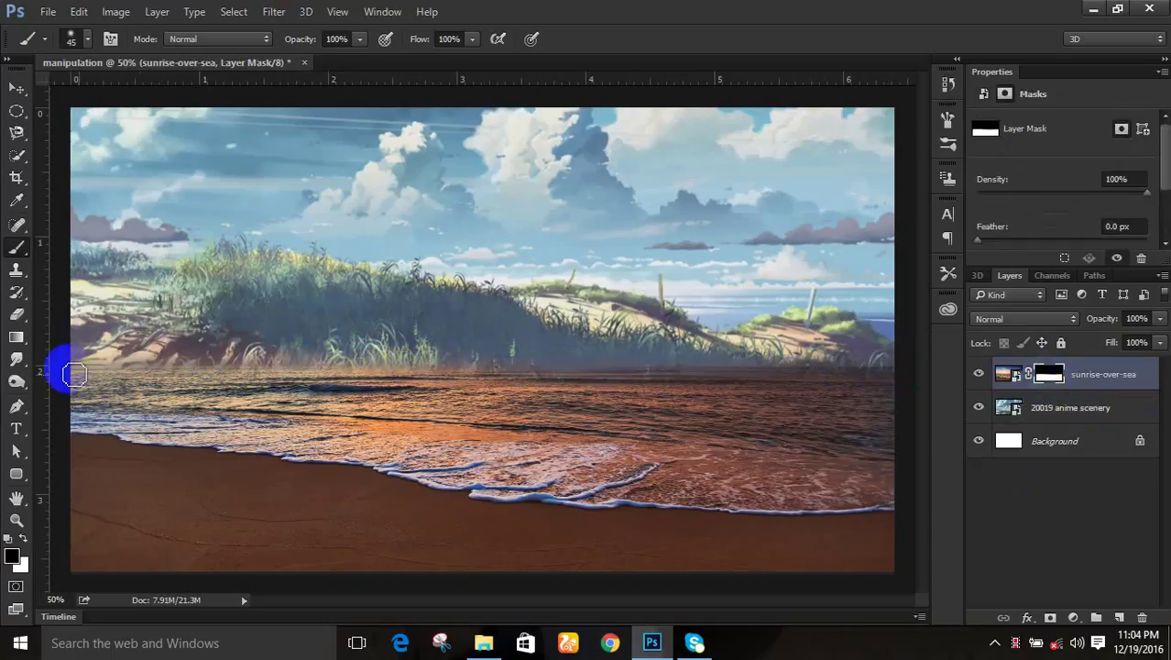
{"action": "left_click_drag", "start_coordinate": [63, 366], "coordinate": [112, 362]}
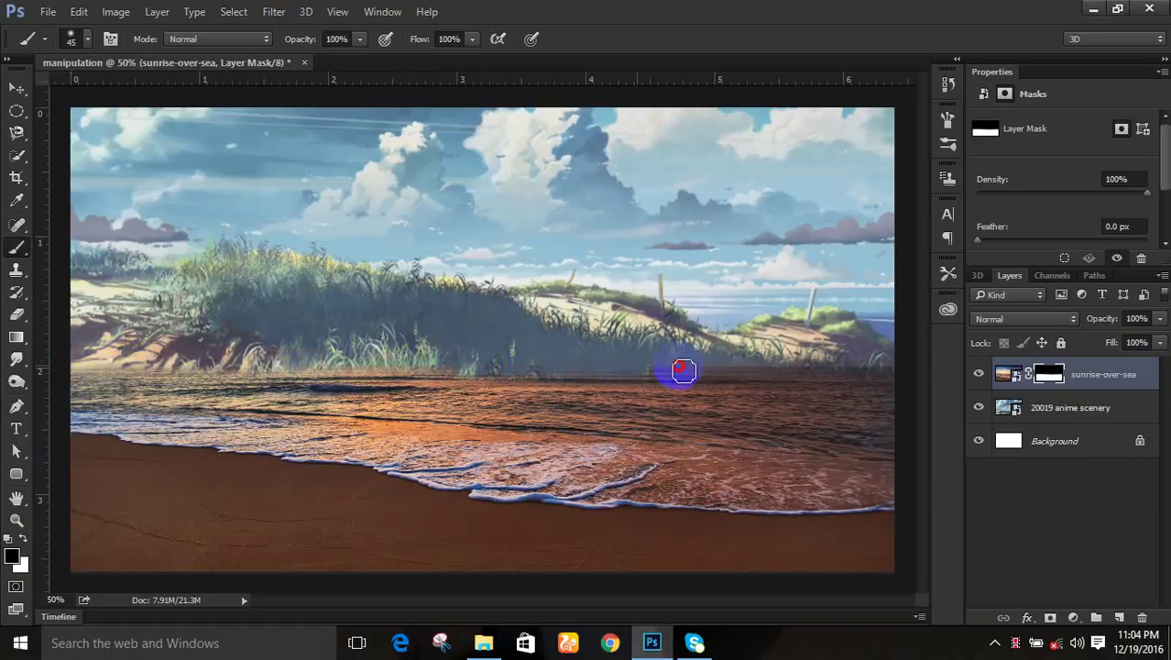
{"action": "mouse_move", "coordinate": [782, 368]}
{"action": "left_mouse_down"}
{"action": "mouse_move", "coordinate": [916, 365]}
{"action": "mouse_move", "coordinate": [666, 383]}
{"action": "left_mouse_up"}
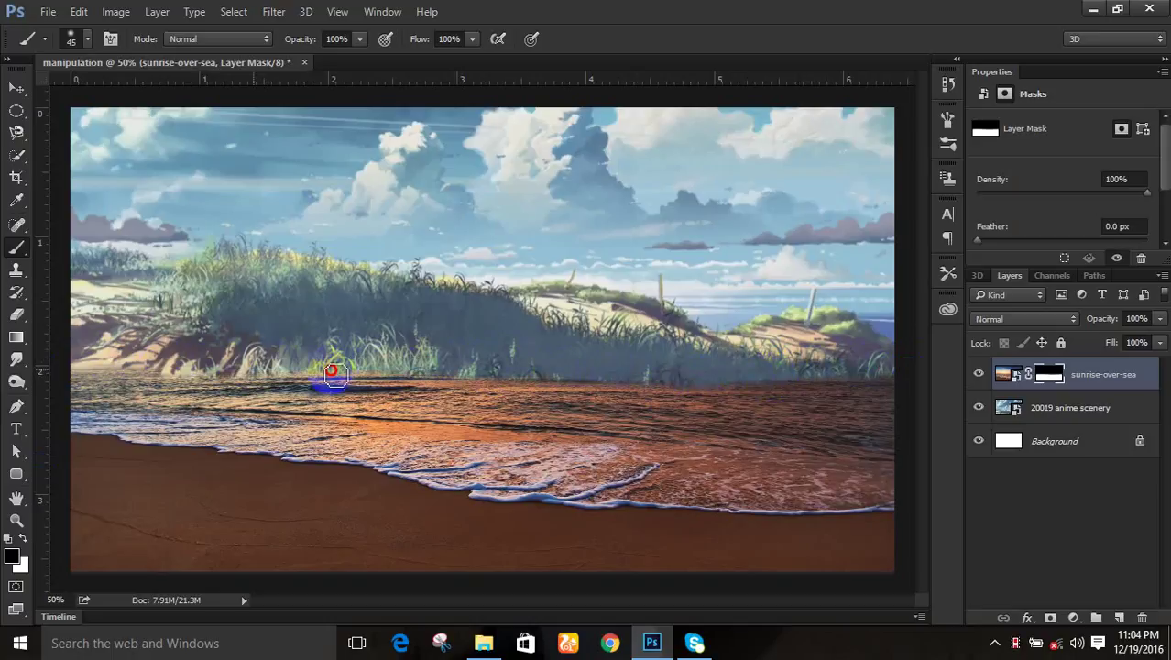
{"action": "left_click_drag", "start_coordinate": [669, 365], "coordinate": [618, 410]}
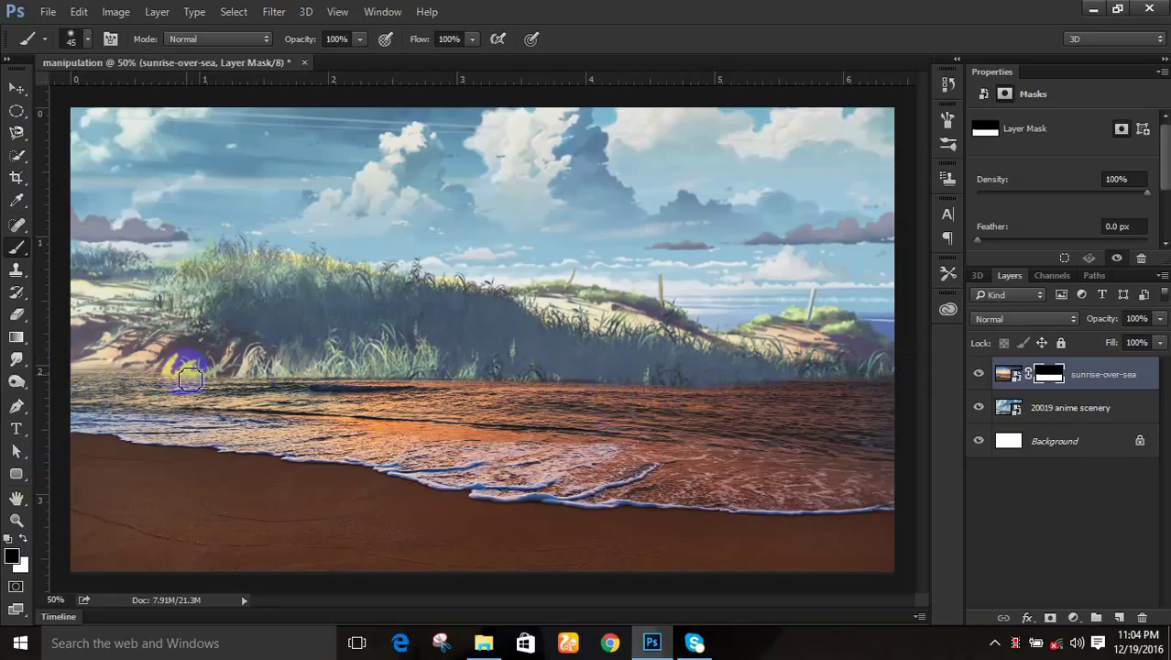
{"action": "mouse_move", "coordinate": [154, 375]}
{"action": "left_mouse_down"}
{"action": "mouse_move", "coordinate": [72, 368]}
{"action": "mouse_move", "coordinate": [130, 368]}
{"action": "left_mouse_up"}
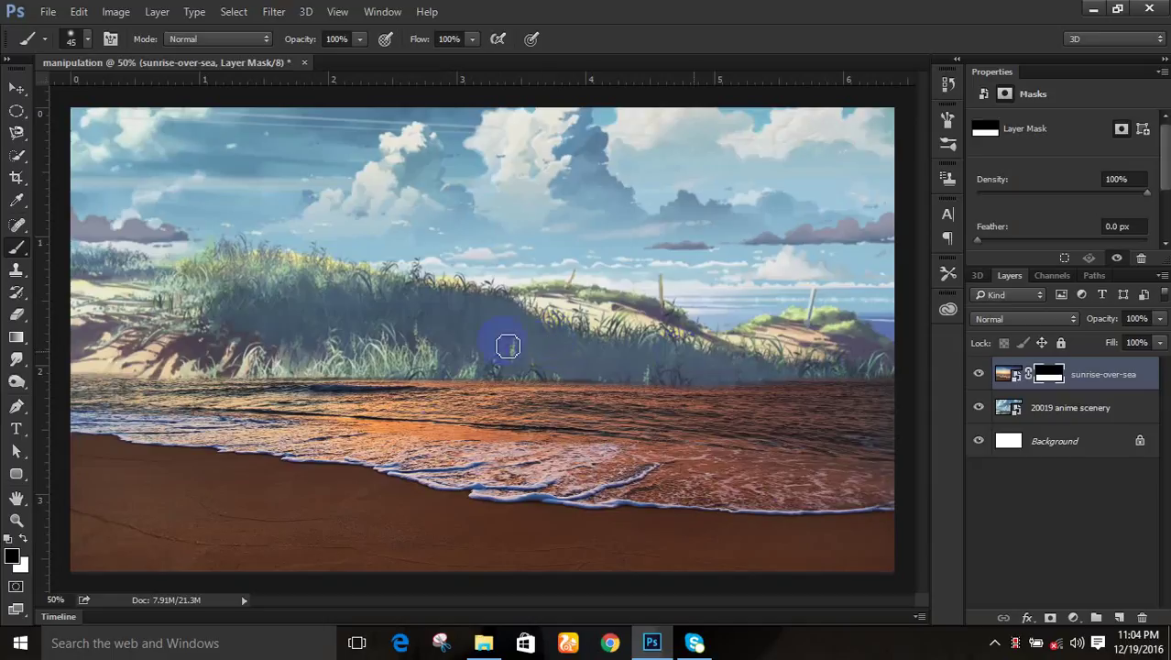
{"action": "left_click", "coordinate": [533, 495]}
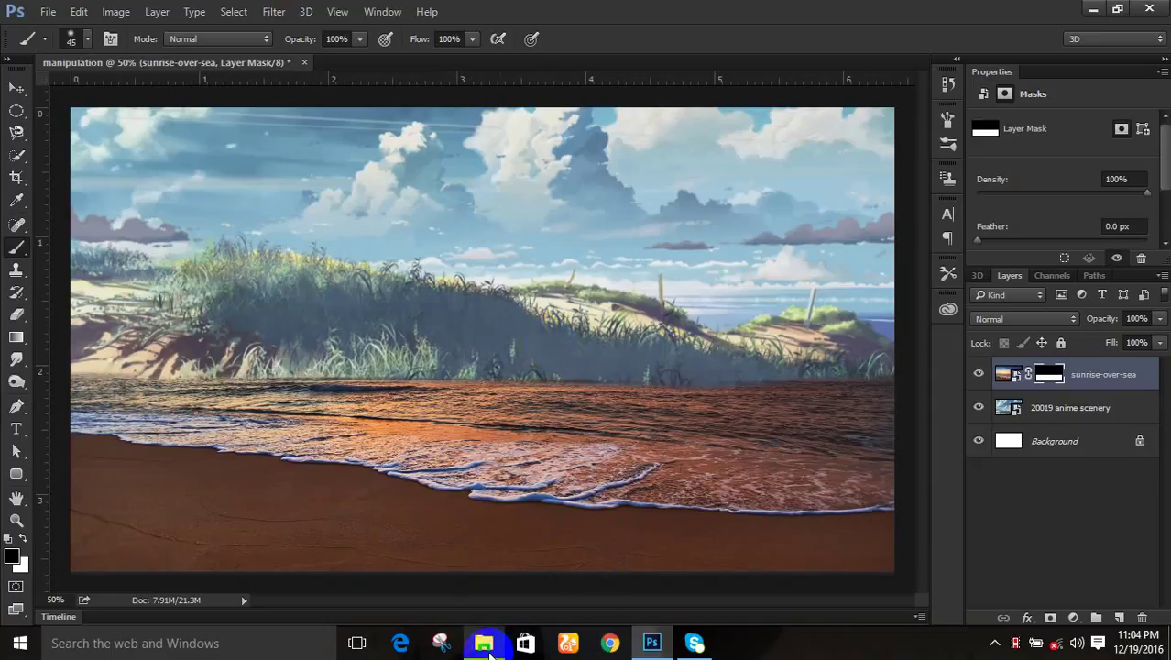
Step: Place Sun.png from New folder (4) into the manipulation document, with its center at X 1023 px, Y 278 px
{"action": "mouse_move", "coordinate": [490, 655]}
{"action": "left_click", "coordinate": [486, 560]}
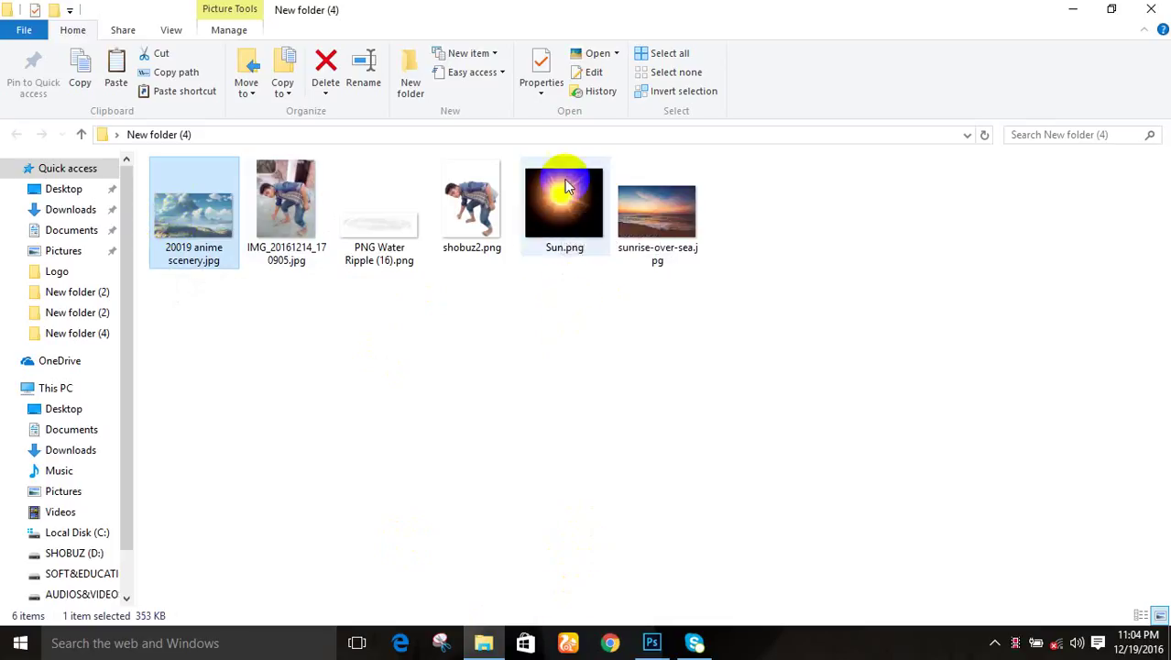
{"action": "left_click_drag", "start_coordinate": [561, 199], "coordinate": [559, 170]}
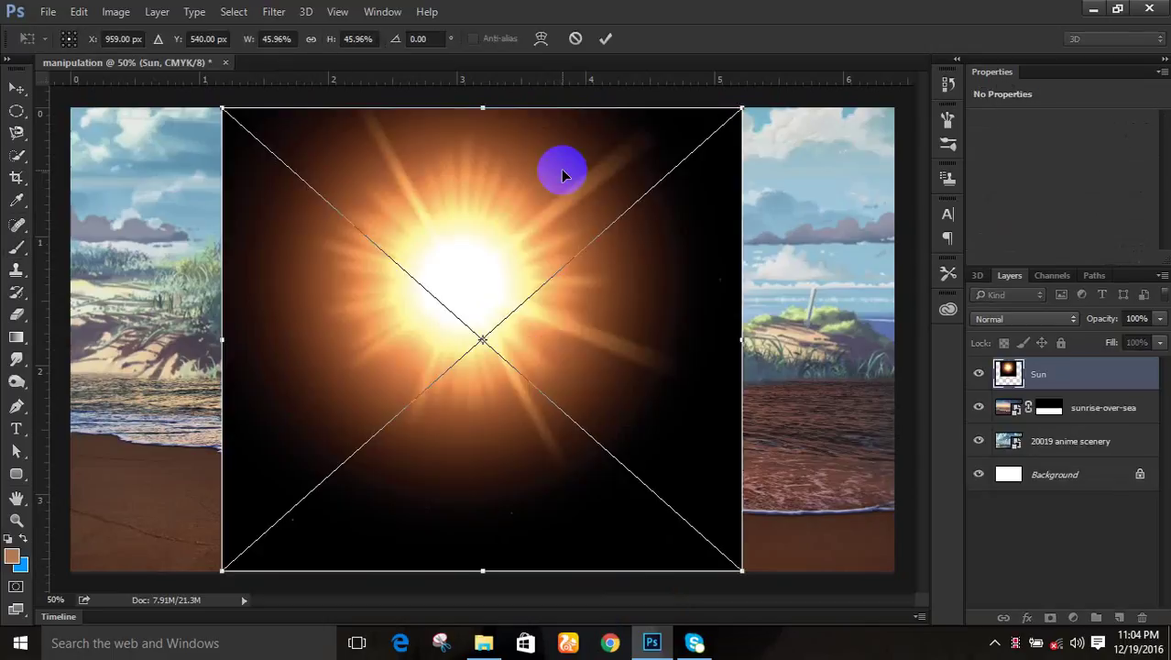
{"action": "left_click_drag", "start_coordinate": [570, 220], "coordinate": [550, 143]}
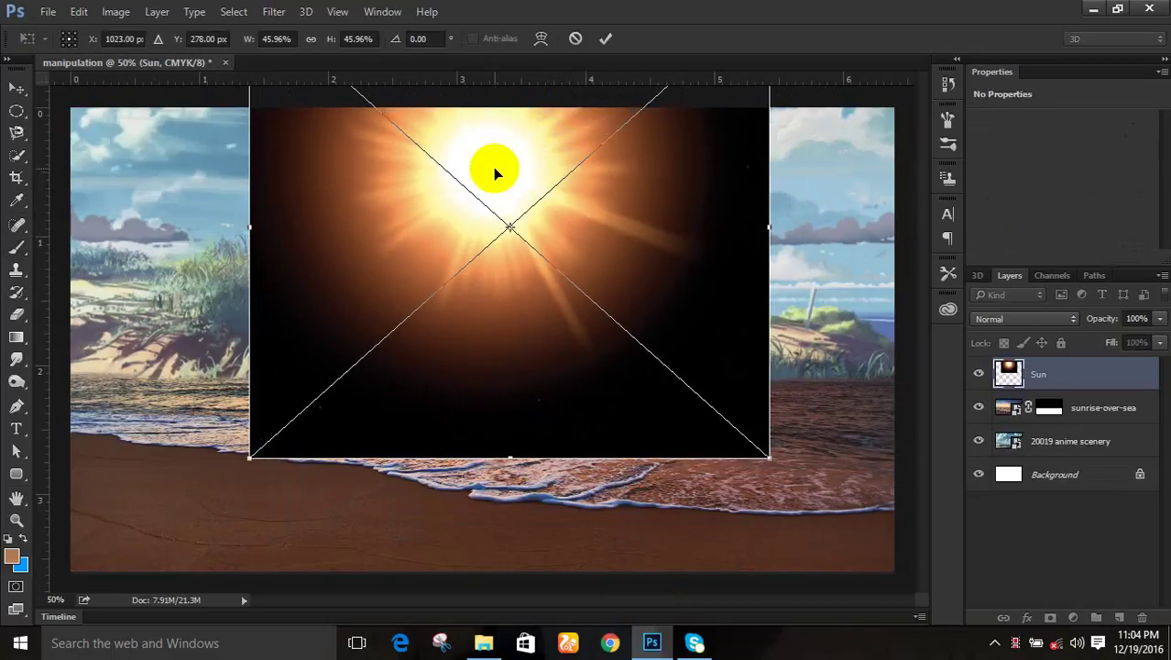
{"action": "key", "text": "b"}
{"action": "key", "text": "Return"}
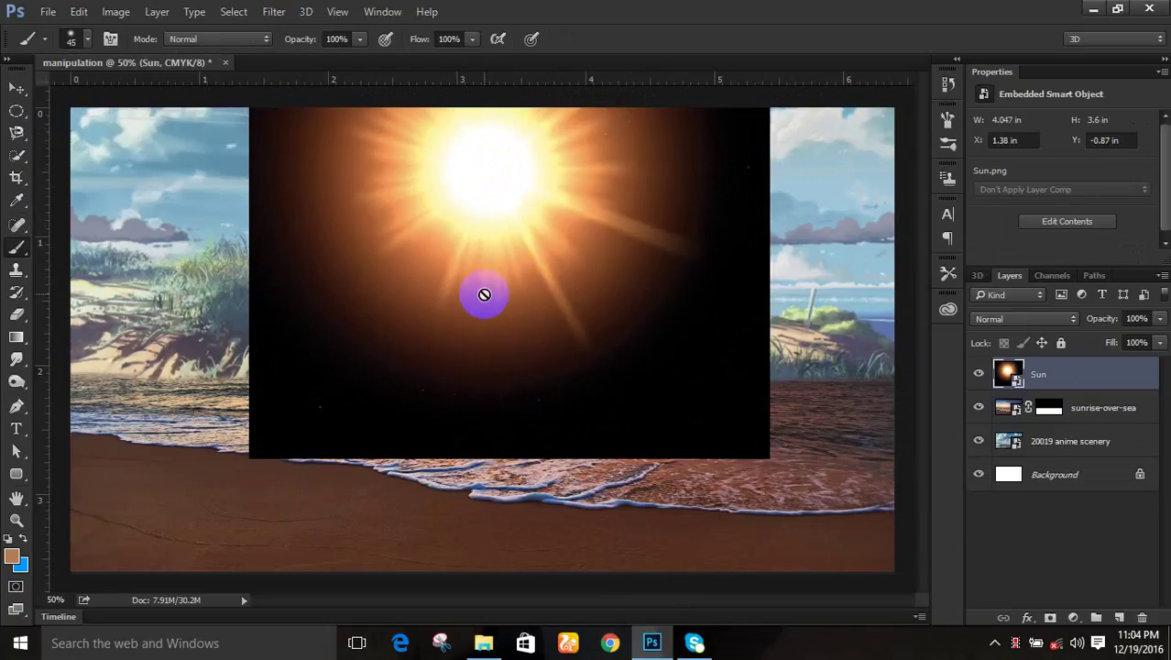
Step: Set the Sun layer's blend mode to Screen and scale it to 77.29% width and 57.11% height, centered at X 999 px, Y 171 px
{"action": "left_click", "coordinate": [1068, 320]}
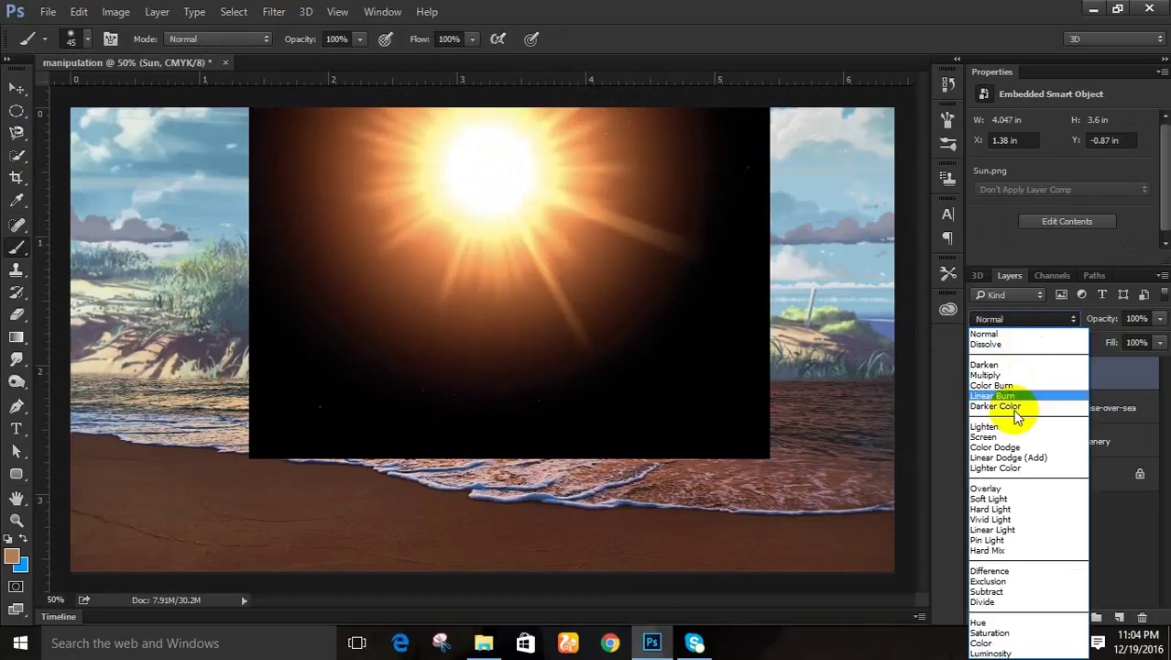
{"action": "left_click", "coordinate": [1013, 438]}
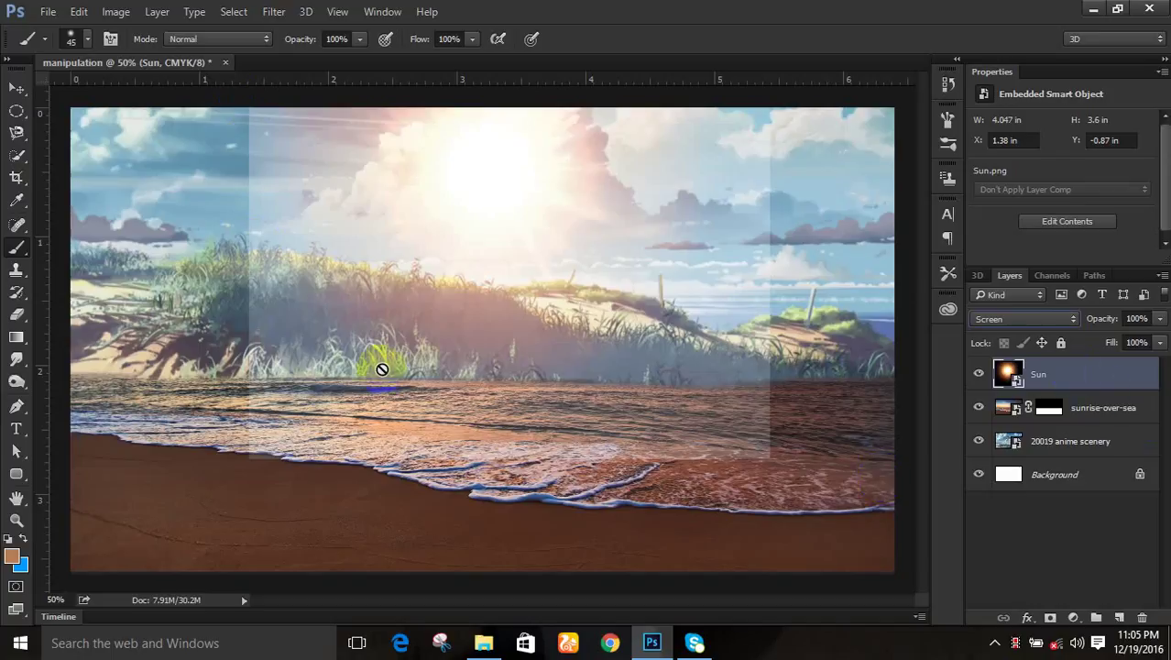
{"action": "key", "text": "ctrl+t"}
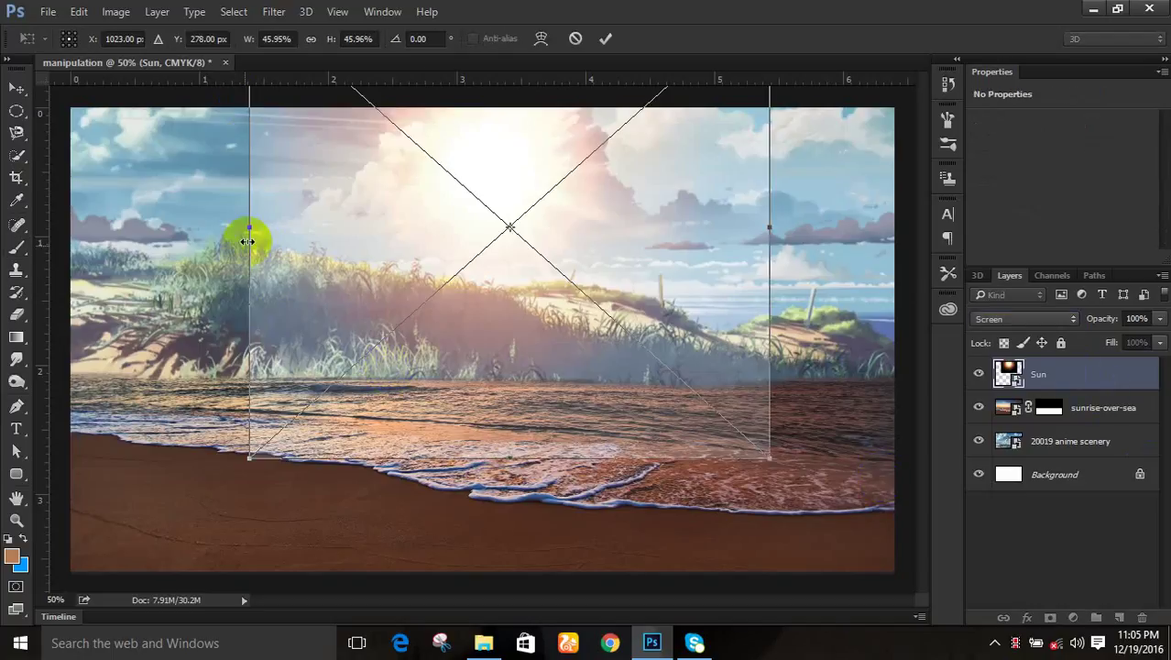
{"action": "left_click_drag", "start_coordinate": [241, 229], "coordinate": [61, 248]}
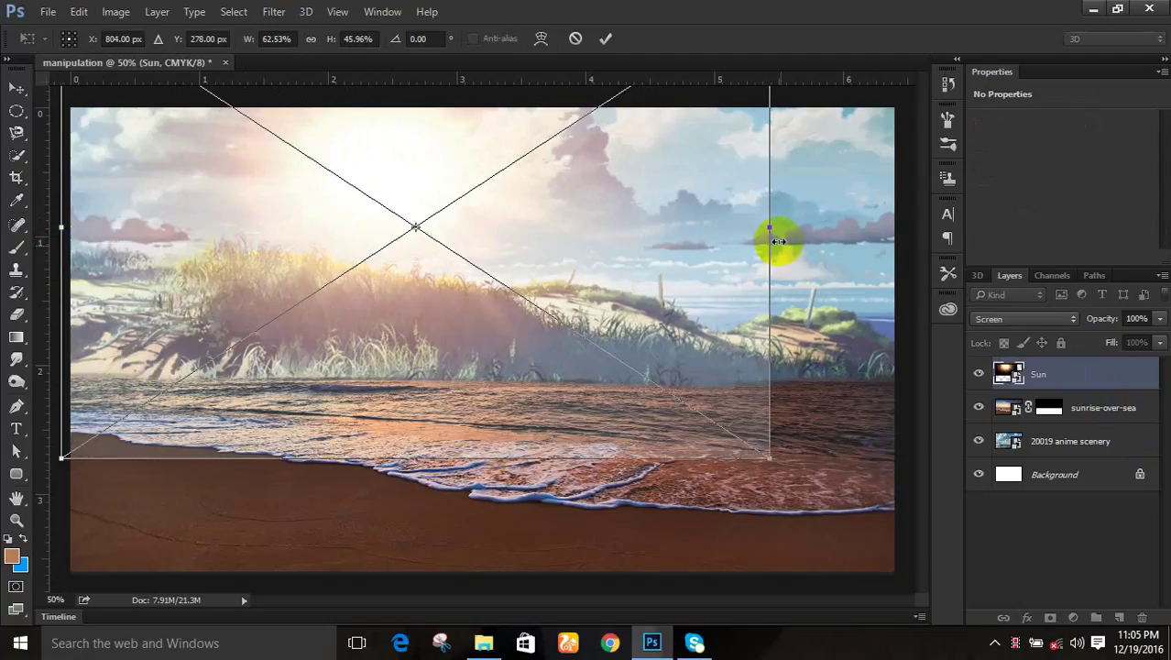
{"action": "left_click_drag", "start_coordinate": [778, 235], "coordinate": [911, 240]}
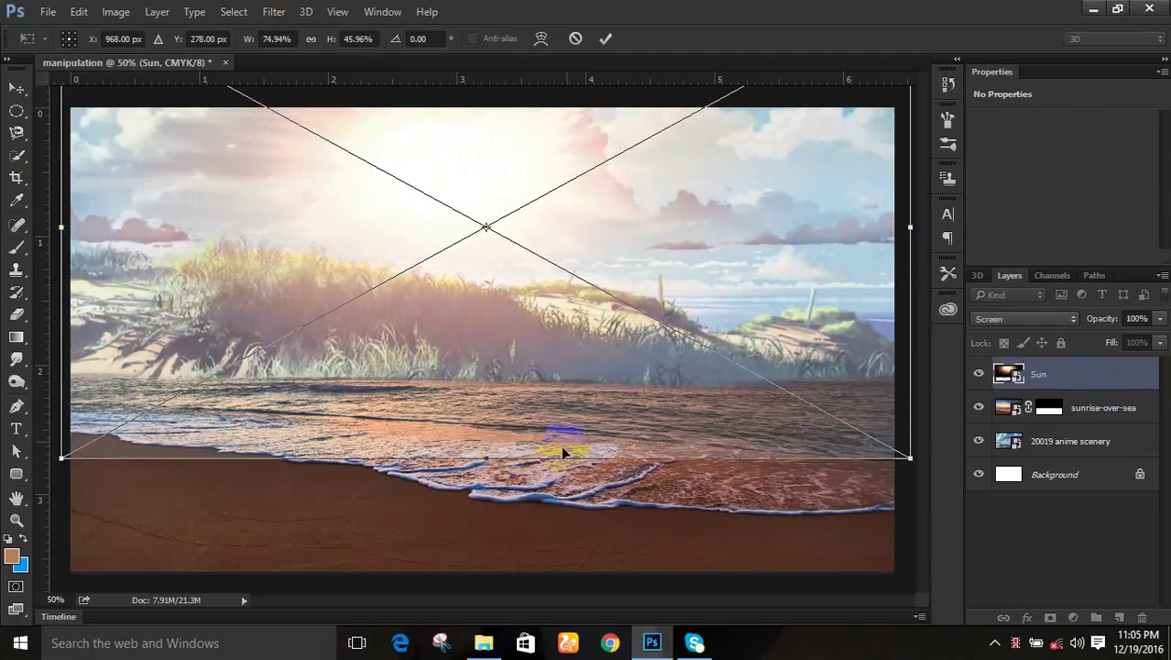
{"action": "left_click_drag", "start_coordinate": [486, 454], "coordinate": [491, 569]}
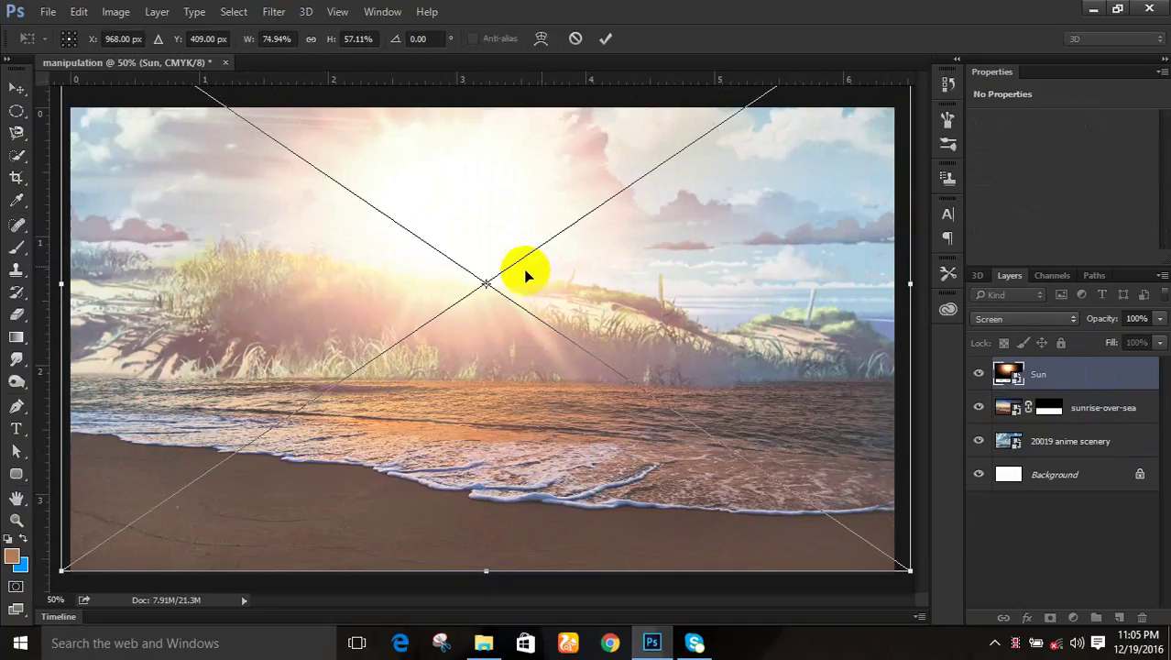
{"action": "left_click_drag", "start_coordinate": [512, 382], "coordinate": [541, 283]}
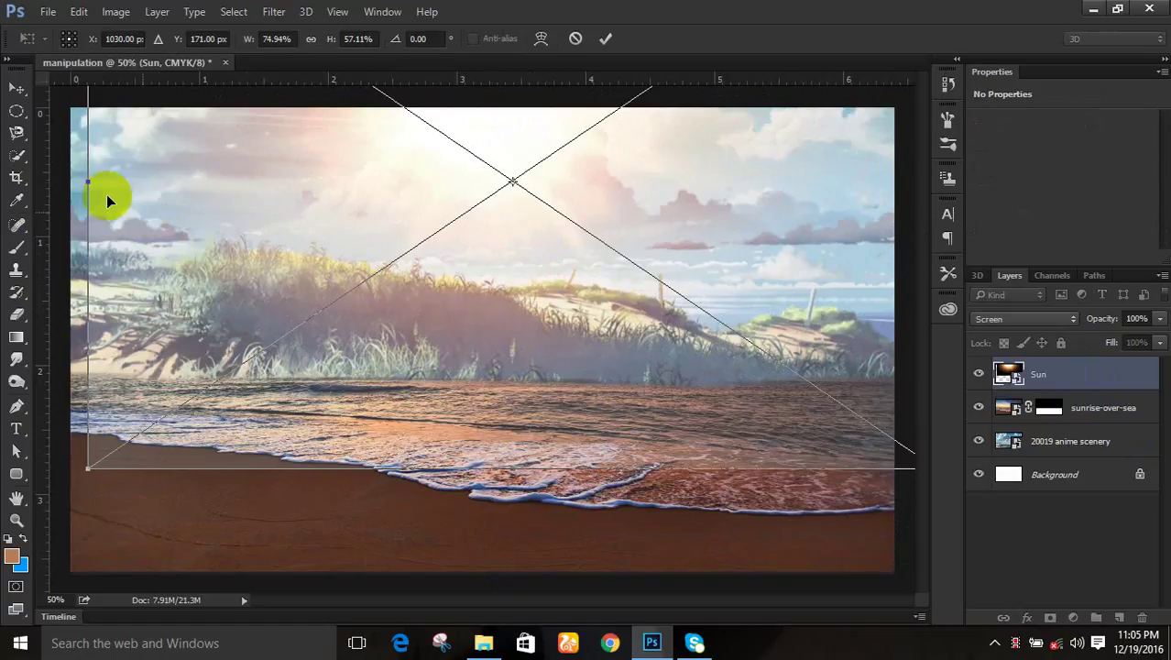
{"action": "left_click_drag", "start_coordinate": [92, 183], "coordinate": [58, 174]}
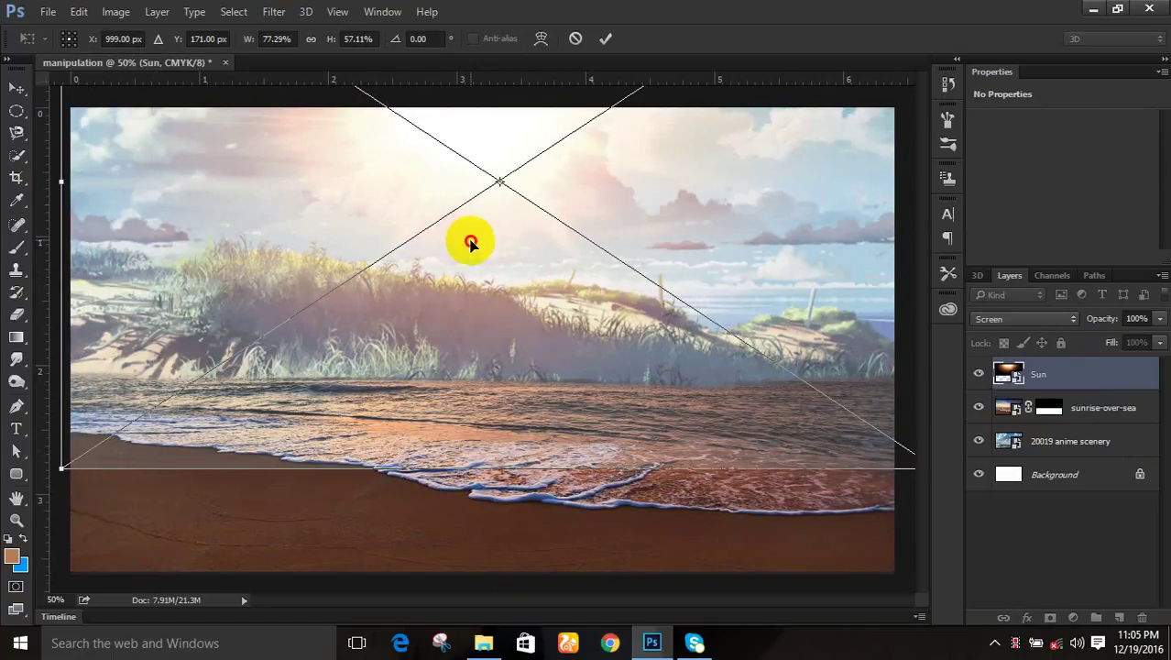
{"action": "key", "text": "Return"}
Step: Add a layer mask to the Sun layer and paint black over the sea and sand, enlarging the brush to 90 px
{"action": "key", "text": "b"}
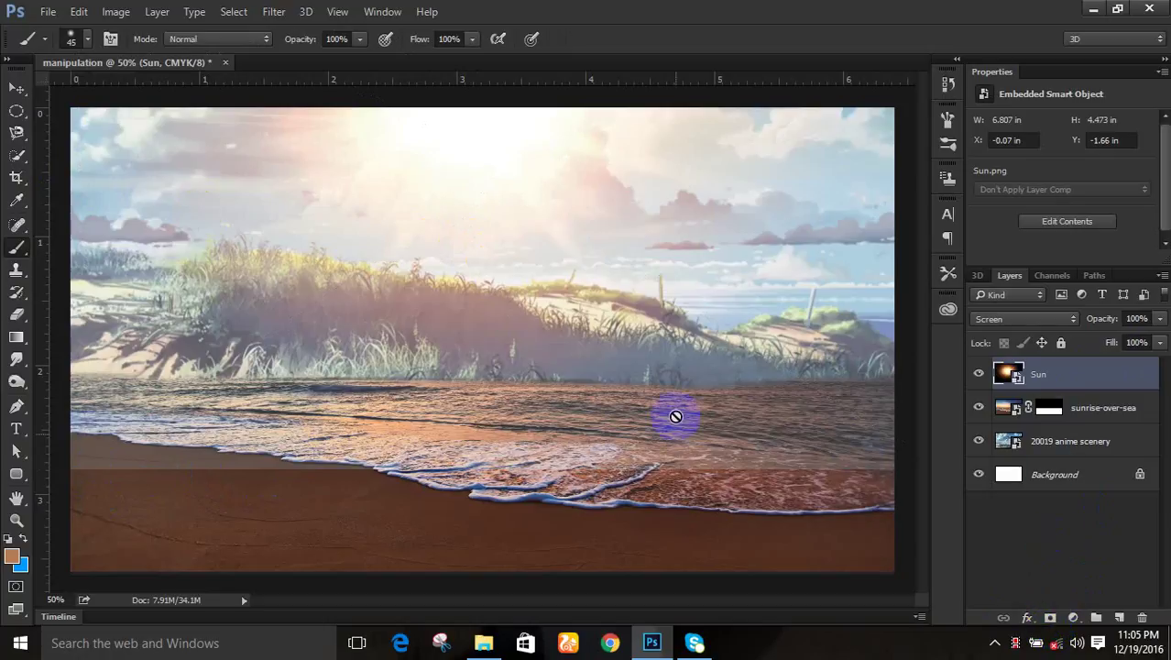
{"action": "left_click", "coordinate": [1049, 616]}
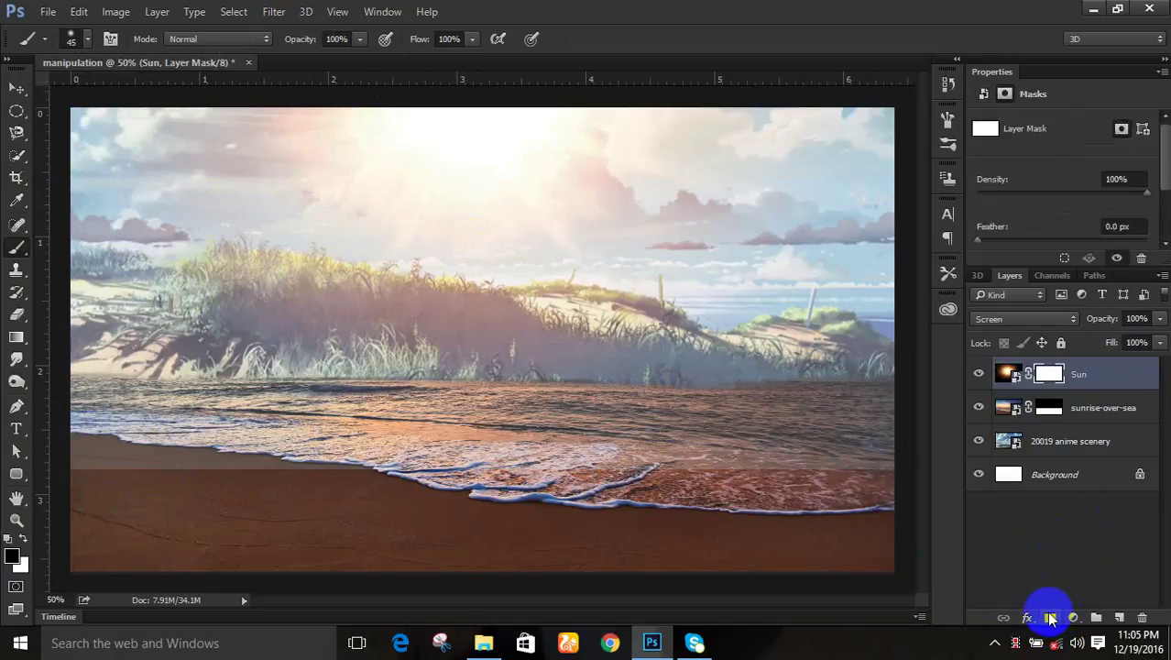
{"action": "left_click", "coordinate": [13, 556]}
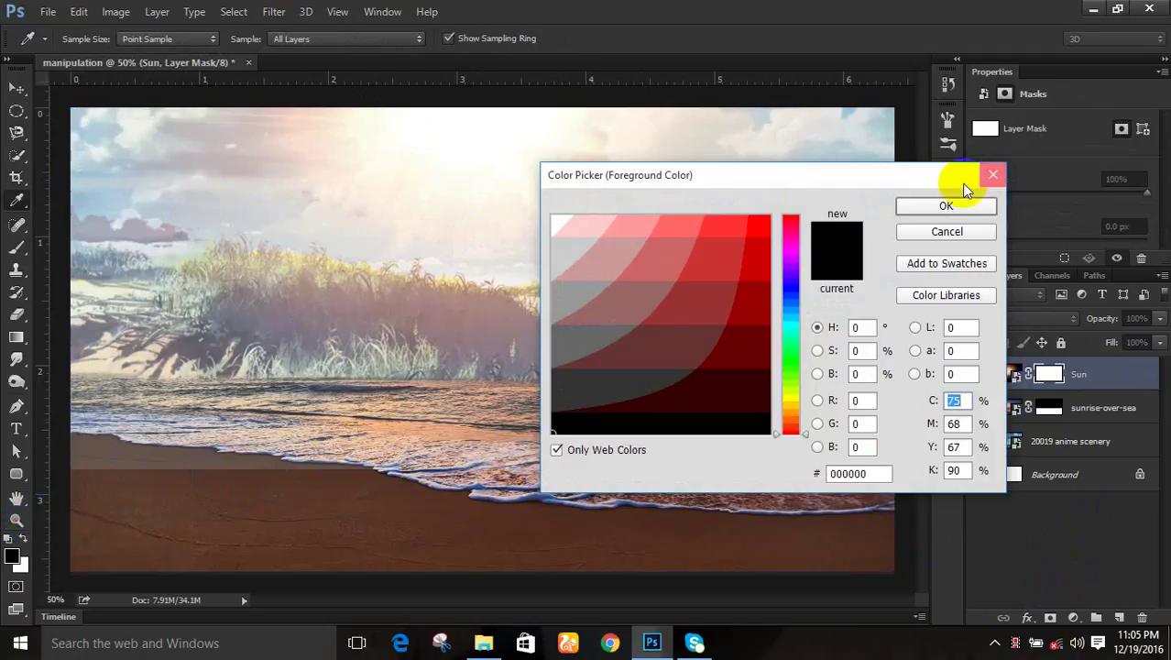
{"action": "left_click", "coordinate": [992, 175]}
{"action": "key", "text": "b"}
{"action": "right_click", "coordinate": [7, 242]}
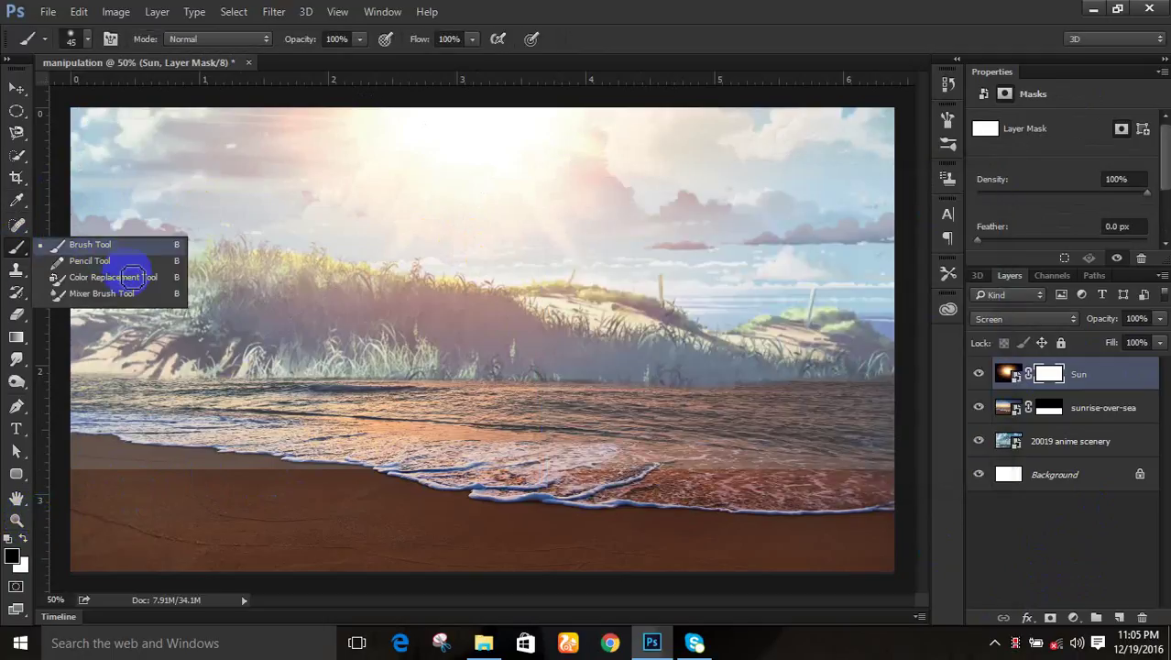
{"action": "left_click", "coordinate": [101, 244]}
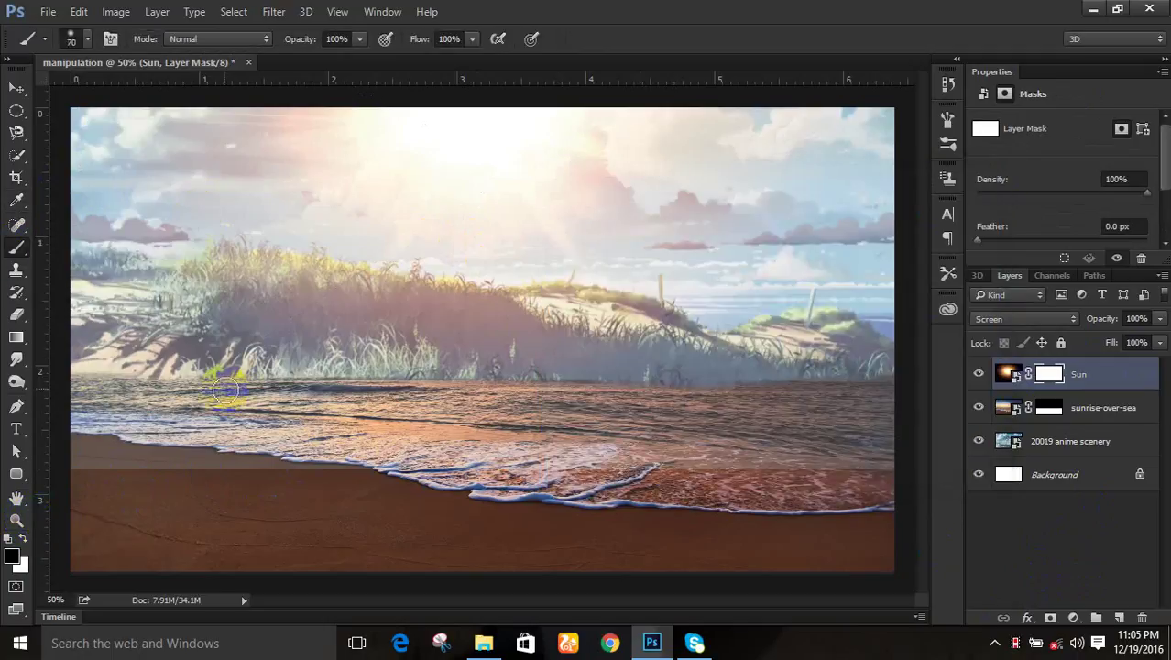
{"action": "mouse_move", "coordinate": [263, 412]}
{"action": "left_mouse_down"}
{"action": "mouse_move", "coordinate": [273, 441]}
{"action": "mouse_move", "coordinate": [153, 457]}
{"action": "mouse_move", "coordinate": [241, 458]}
{"action": "mouse_move", "coordinate": [90, 482]}
{"action": "mouse_move", "coordinate": [413, 460]}
{"action": "mouse_move", "coordinate": [296, 470]}
{"action": "mouse_move", "coordinate": [66, 438]}
{"action": "mouse_move", "coordinate": [582, 500]}
{"action": "mouse_move", "coordinate": [393, 493]}
{"action": "mouse_move", "coordinate": [674, 456]}
{"action": "mouse_move", "coordinate": [892, 465]}
{"action": "mouse_move", "coordinate": [783, 442]}
{"action": "mouse_move", "coordinate": [512, 444]}
{"action": "mouse_move", "coordinate": [754, 435]}
{"action": "mouse_move", "coordinate": [699, 442]}
{"action": "mouse_move", "coordinate": [535, 401]}
{"action": "mouse_move", "coordinate": [648, 385]}
{"action": "mouse_move", "coordinate": [222, 373]}
{"action": "mouse_move", "coordinate": [40, 401]}
{"action": "mouse_move", "coordinate": [79, 420]}
{"action": "mouse_move", "coordinate": [272, 423]}
{"action": "mouse_move", "coordinate": [343, 442]}
{"action": "mouse_move", "coordinate": [656, 438]}
{"action": "mouse_move", "coordinate": [868, 413]}
{"action": "mouse_move", "coordinate": [621, 404]}
{"action": "mouse_move", "coordinate": [849, 405]}
{"action": "mouse_move", "coordinate": [821, 418]}
{"action": "mouse_move", "coordinate": [906, 426]}
{"action": "mouse_move", "coordinate": [778, 438]}
{"action": "mouse_move", "coordinate": [879, 447]}
{"action": "mouse_move", "coordinate": [309, 455]}
{"action": "mouse_move", "coordinate": [88, 437]}
{"action": "mouse_move", "coordinate": [65, 405]}
{"action": "mouse_move", "coordinate": [392, 414]}
{"action": "mouse_move", "coordinate": [230, 432]}
{"action": "mouse_move", "coordinate": [692, 451]}
{"action": "mouse_move", "coordinate": [918, 494]}
{"action": "mouse_move", "coordinate": [659, 431]}
{"action": "mouse_move", "coordinate": [452, 456]}
{"action": "left_mouse_up"}
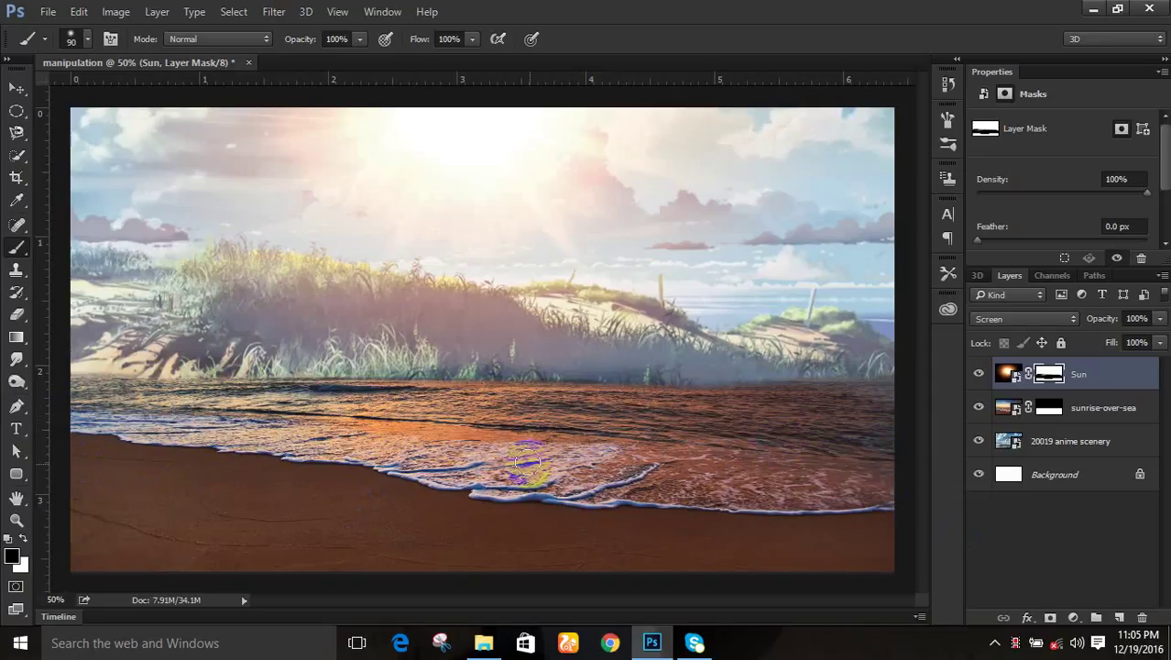
{"action": "key", "text": "ctrl+minus"}
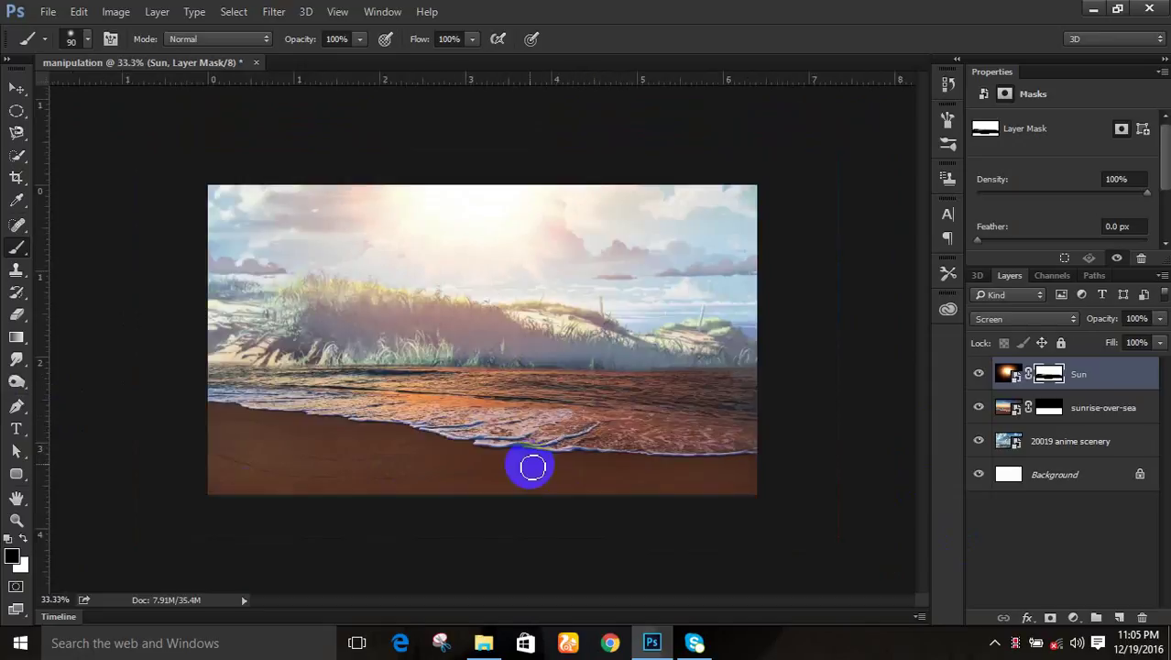
{"action": "left_click_drag", "start_coordinate": [533, 468], "coordinate": [486, 411]}
{"action": "key", "text": "ctrl+plus"}
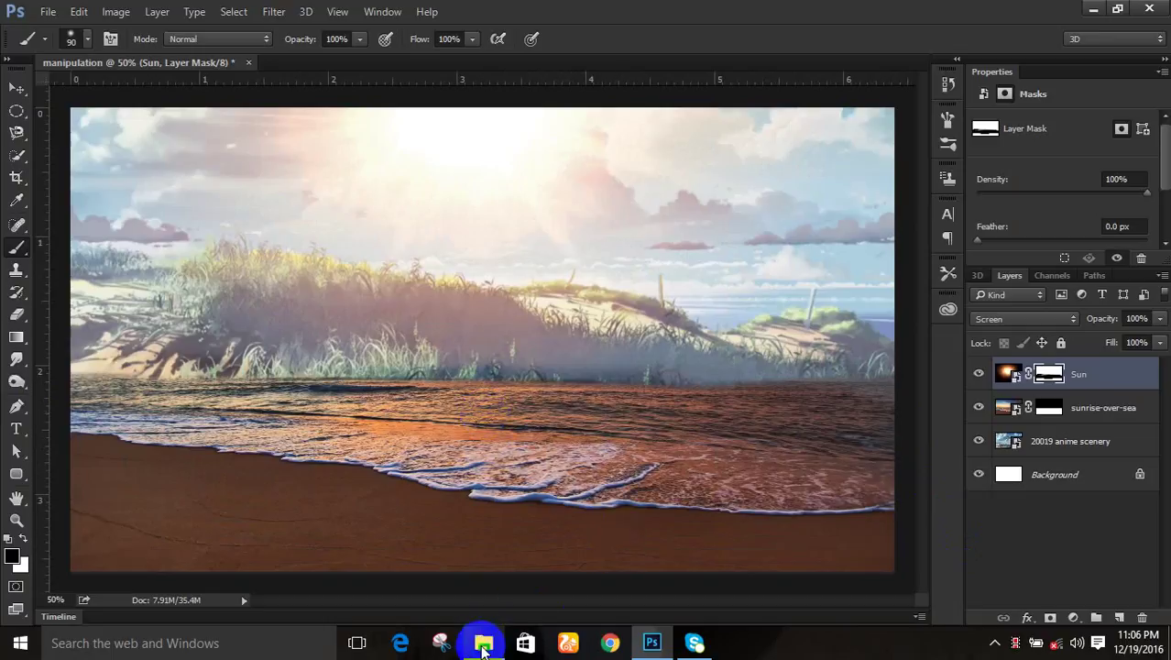
Step: Preview the original photo IMG_20161214_170905.jpg and the cut-out image of the crouching man in New folder (4)
{"action": "left_click", "coordinate": [483, 643]}
{"action": "double_click", "coordinate": [281, 222]}
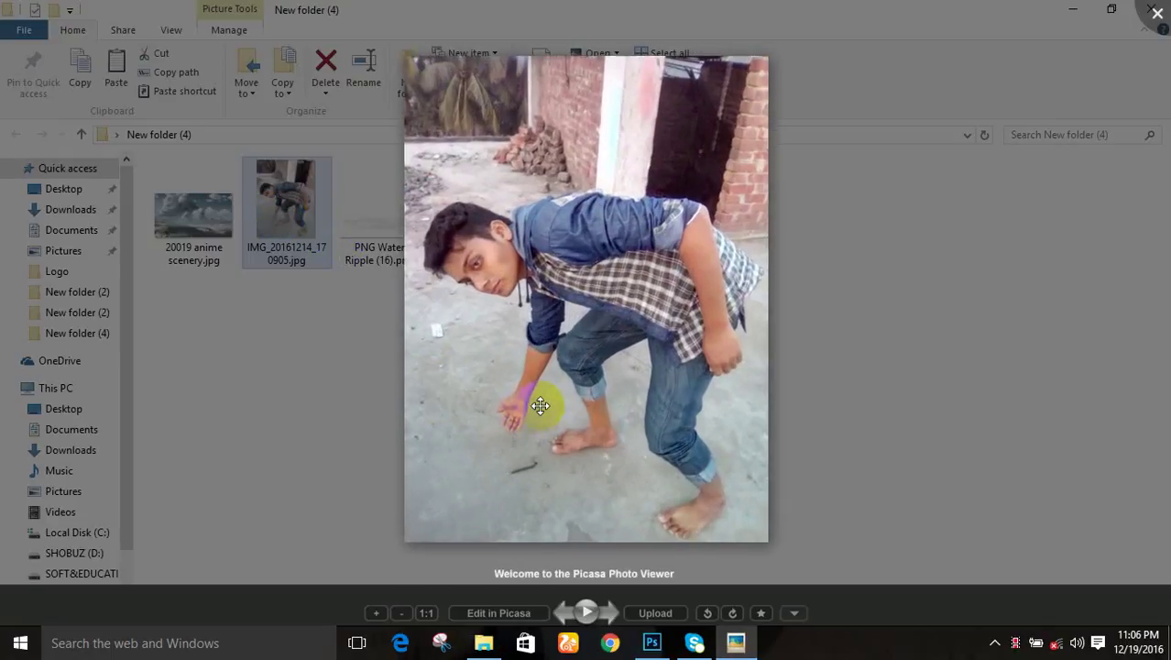
{"action": "left_click", "coordinate": [574, 368]}
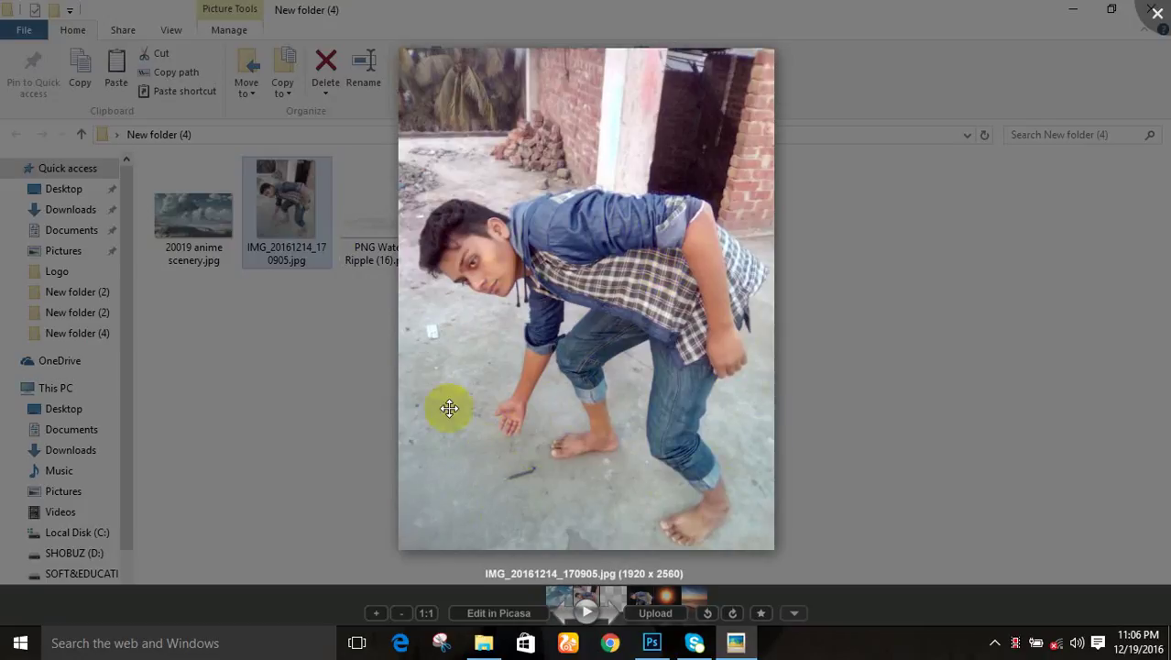
{"action": "left_click", "coordinate": [1155, 14]}
{"action": "double_click", "coordinate": [486, 209]}
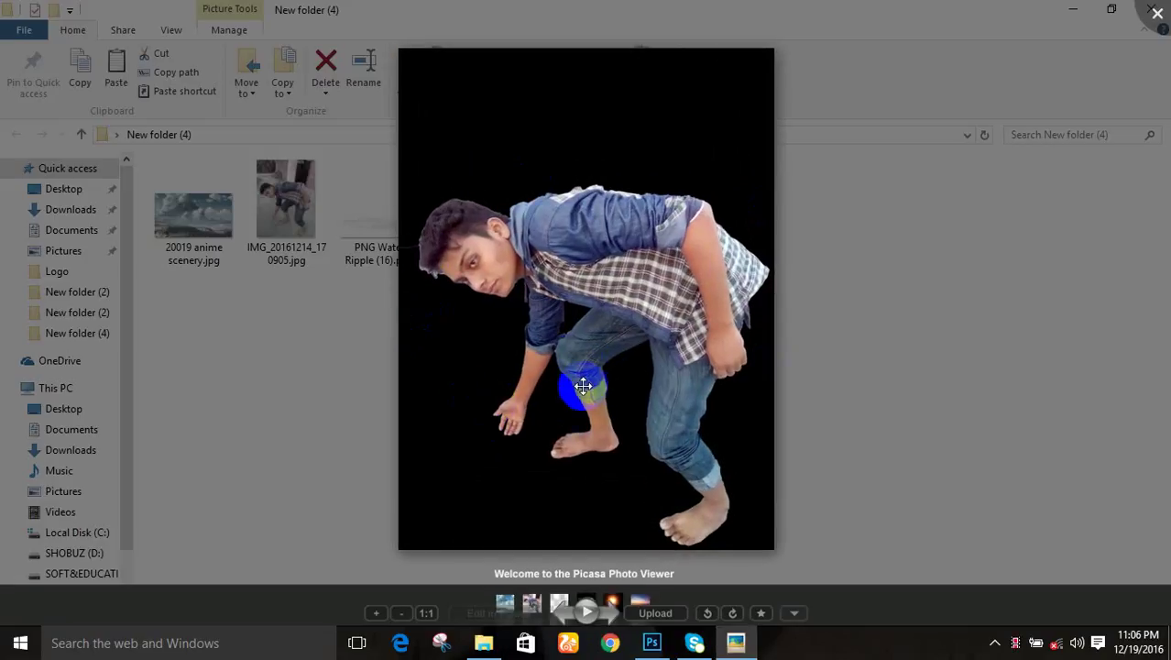
{"action": "left_click", "coordinate": [1157, 15]}
Step: Place the cut-out PNG of the crouching man into the manipulation document and flip it horizontally
{"action": "left_click_drag", "start_coordinate": [475, 240], "coordinate": [453, 427]}
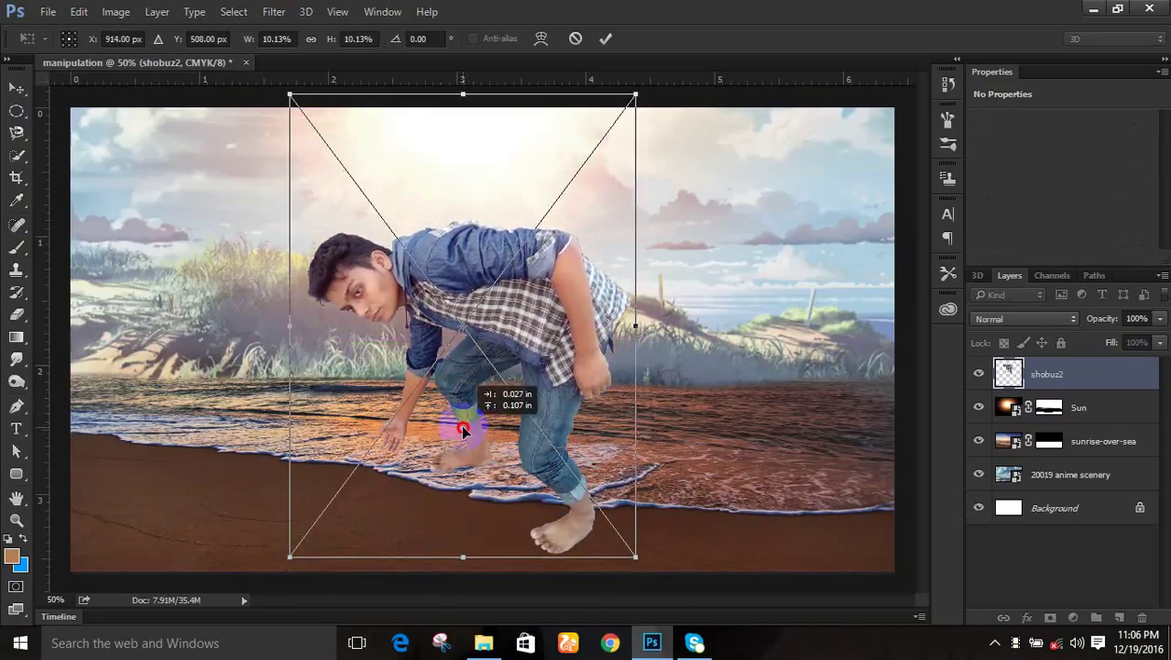
{"action": "right_click", "coordinate": [552, 319]}
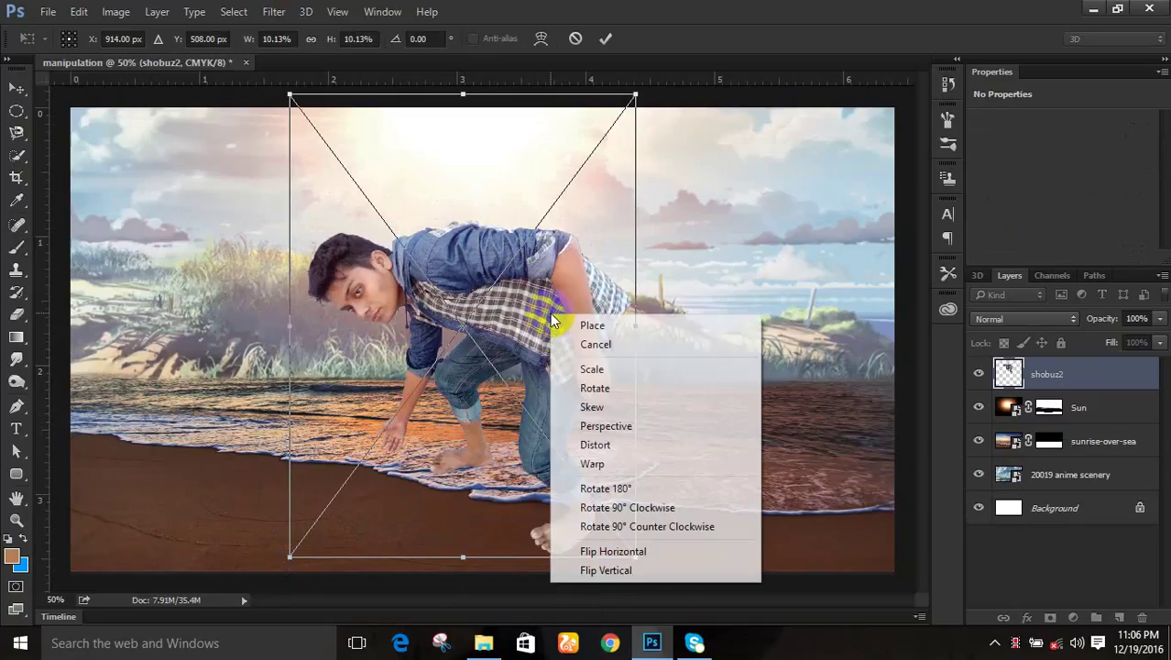
{"action": "left_click", "coordinate": [636, 550]}
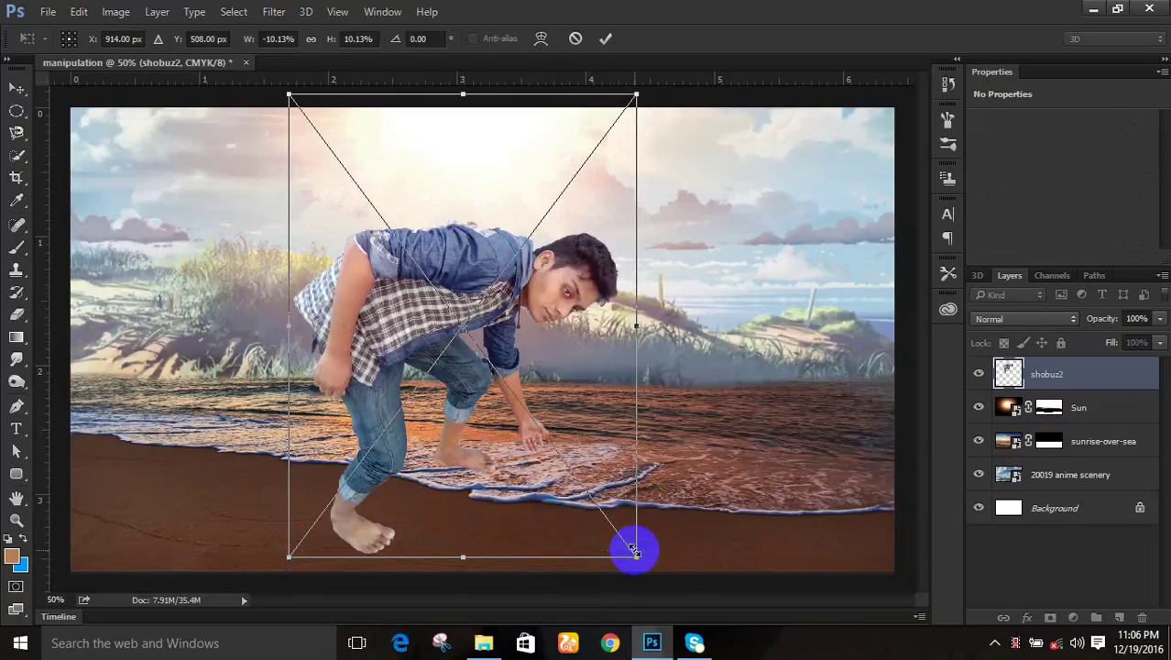
{"action": "right_click", "coordinate": [470, 403]}
{"action": "left_click", "coordinate": [414, 418]}
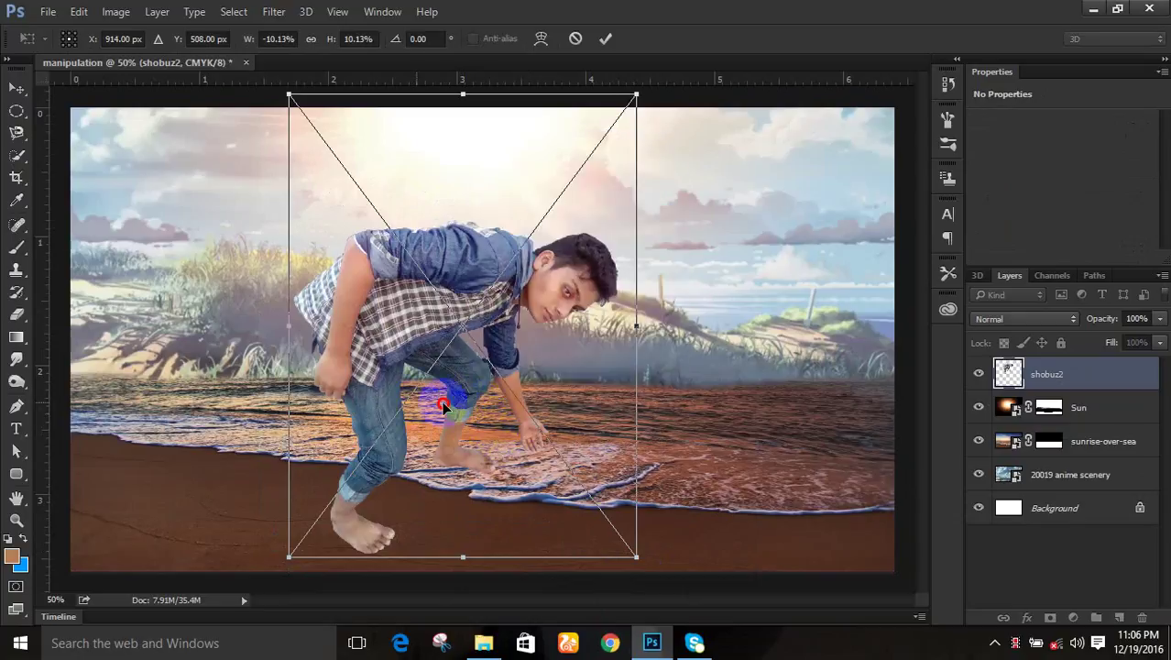
{"action": "left_click_drag", "start_coordinate": [441, 401], "coordinate": [468, 402]}
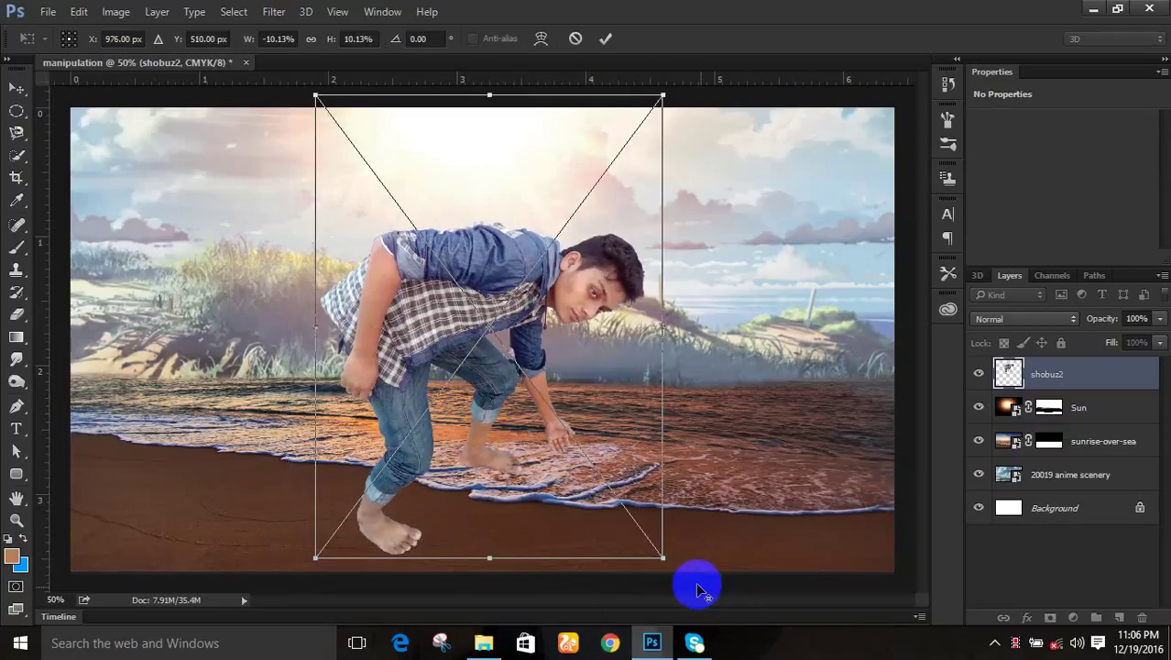
Step: Scale the placed man down to 3.37% and position him at the water's edge around X 924 px, Y 739.5 px
{"action": "left_click_drag", "start_coordinate": [664, 558], "coordinate": [469, 480]}
{"action": "key", "text": "b"}
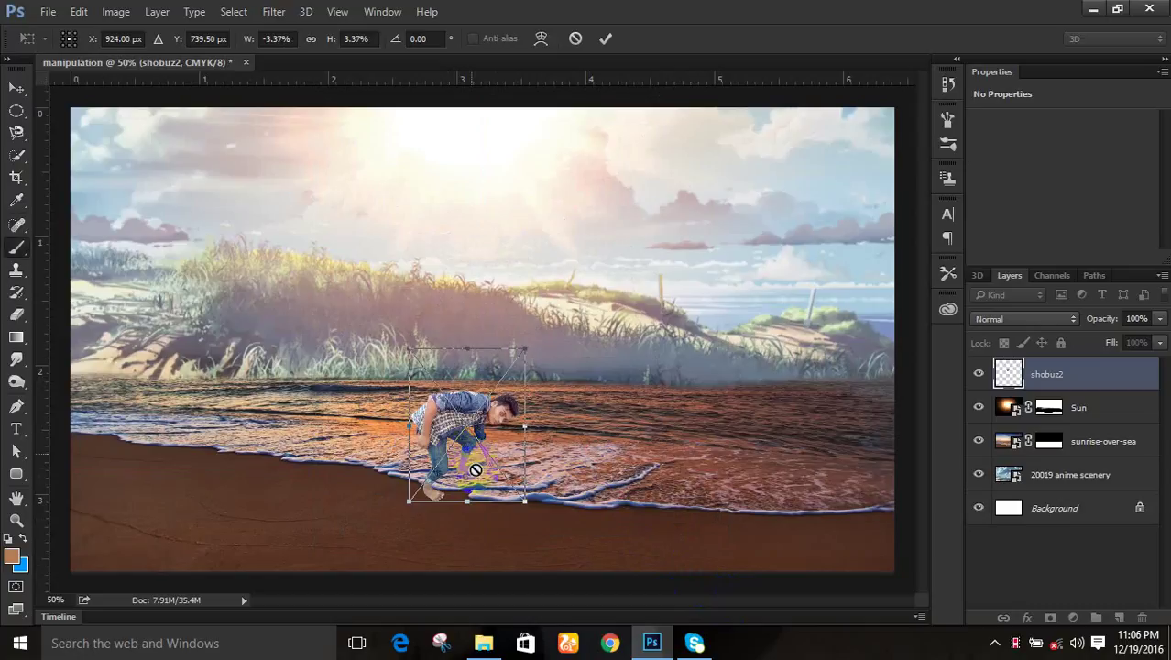
{"action": "key", "text": "ctrl+plus"}
{"action": "key", "text": "ctrl+plus"}
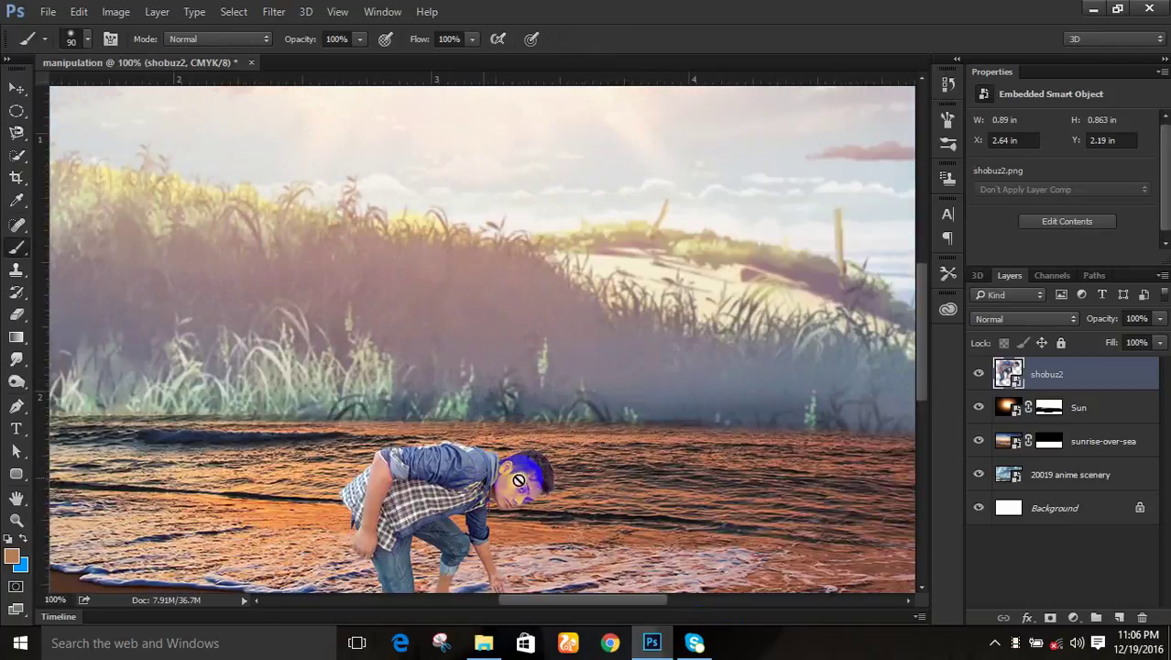
{"action": "left_click_drag", "start_coordinate": [614, 523], "coordinate": [635, 356]}
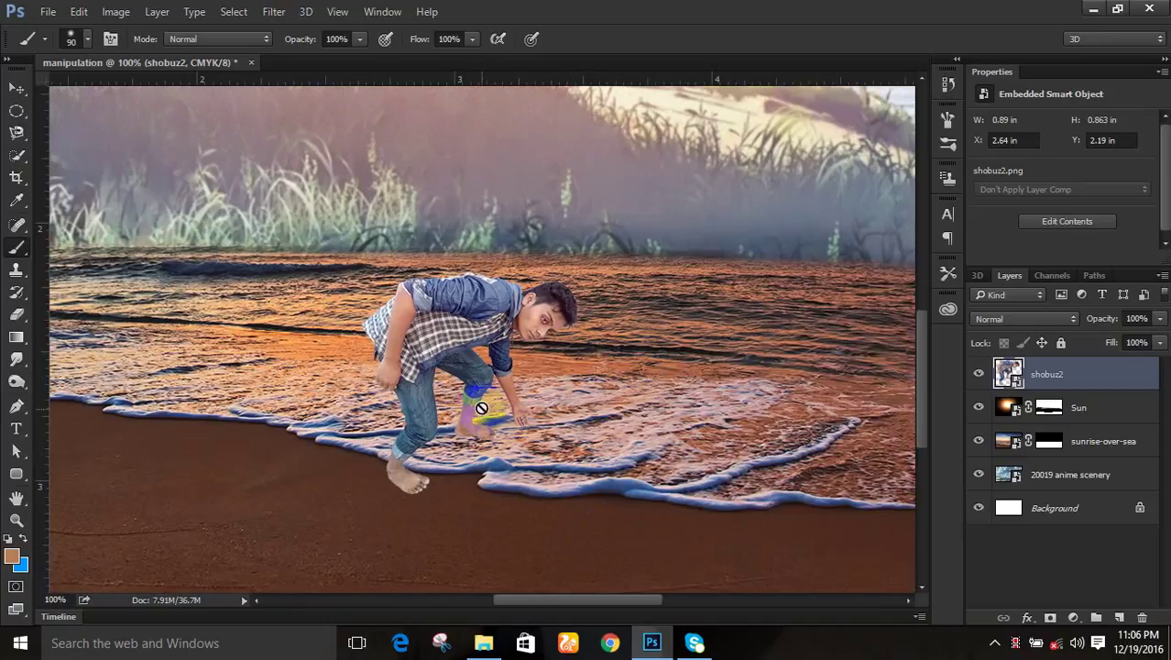
Step: Select the sunrise-over-sea layer's image with the Clone Stamp tool active and unlink the layer's mask
{"action": "left_click", "coordinate": [1045, 409]}
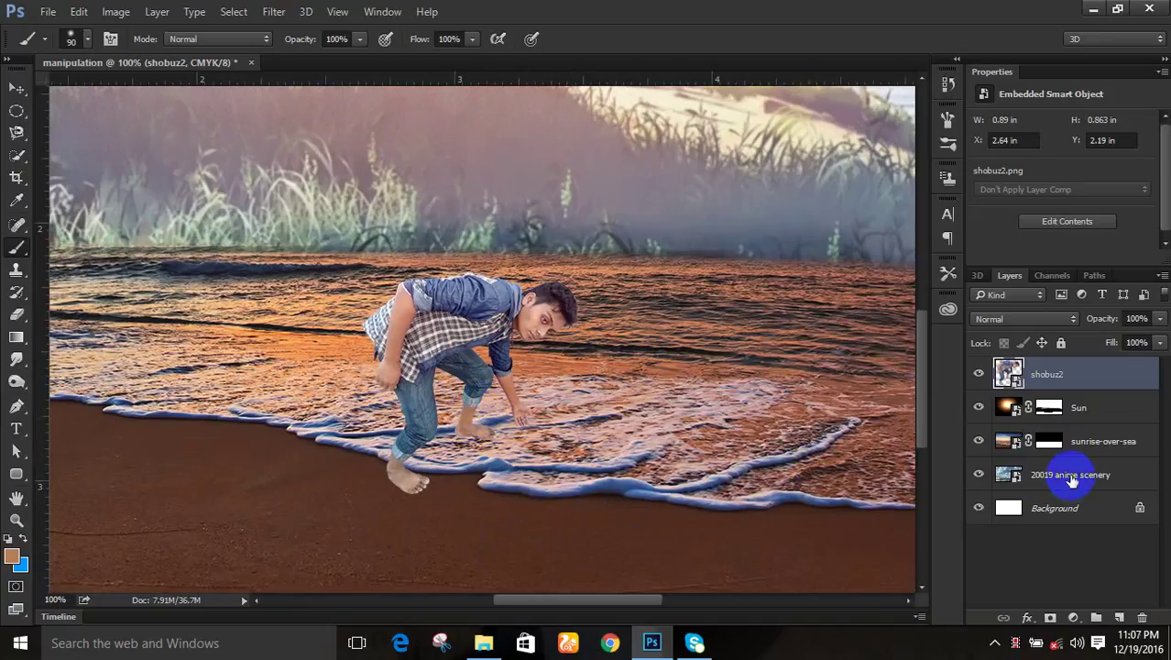
{"action": "left_click", "coordinate": [1036, 507]}
{"action": "left_click", "coordinate": [1033, 444]}
{"action": "left_click", "coordinate": [1092, 447]}
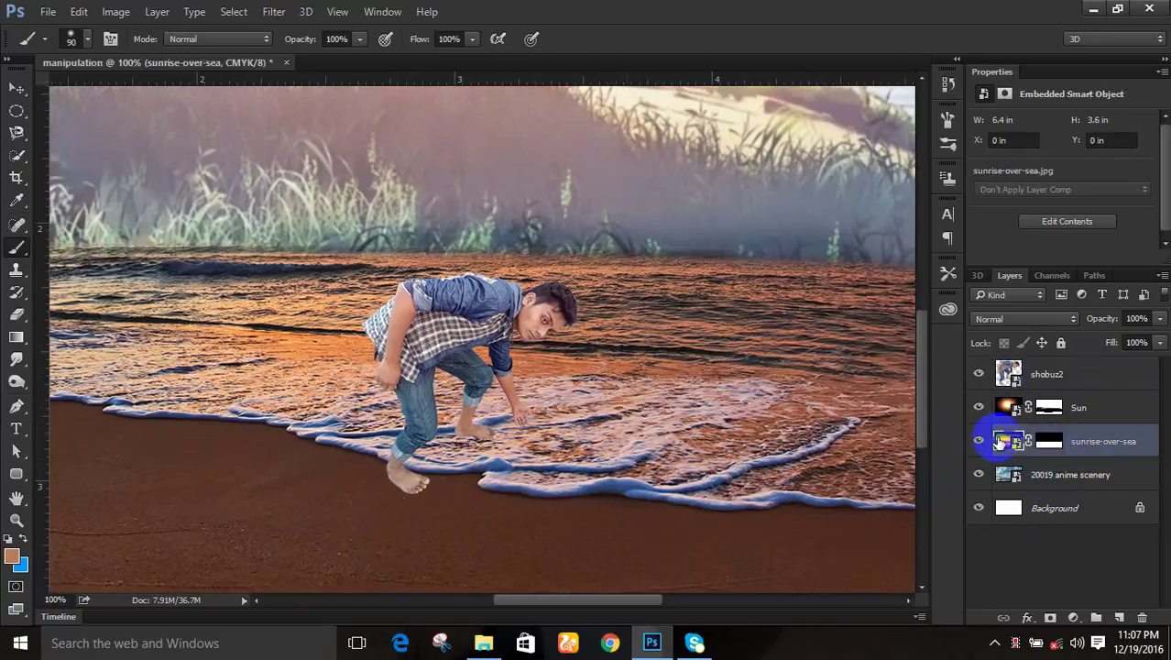
{"action": "left_click", "coordinate": [21, 269]}
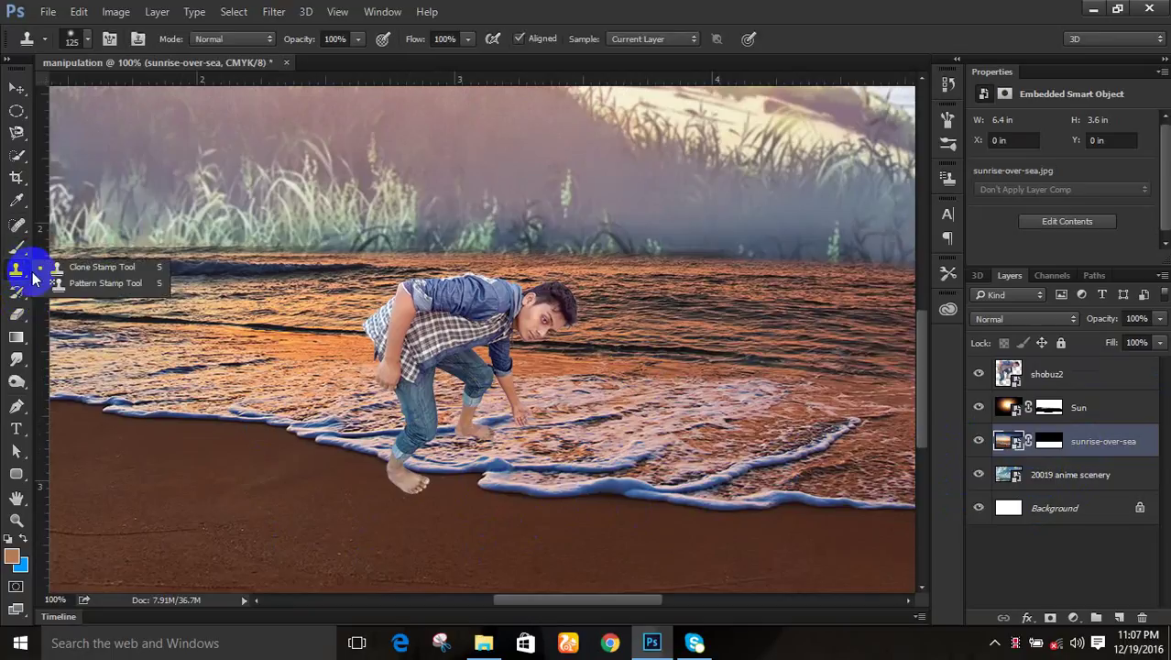
{"action": "left_click", "coordinate": [106, 267]}
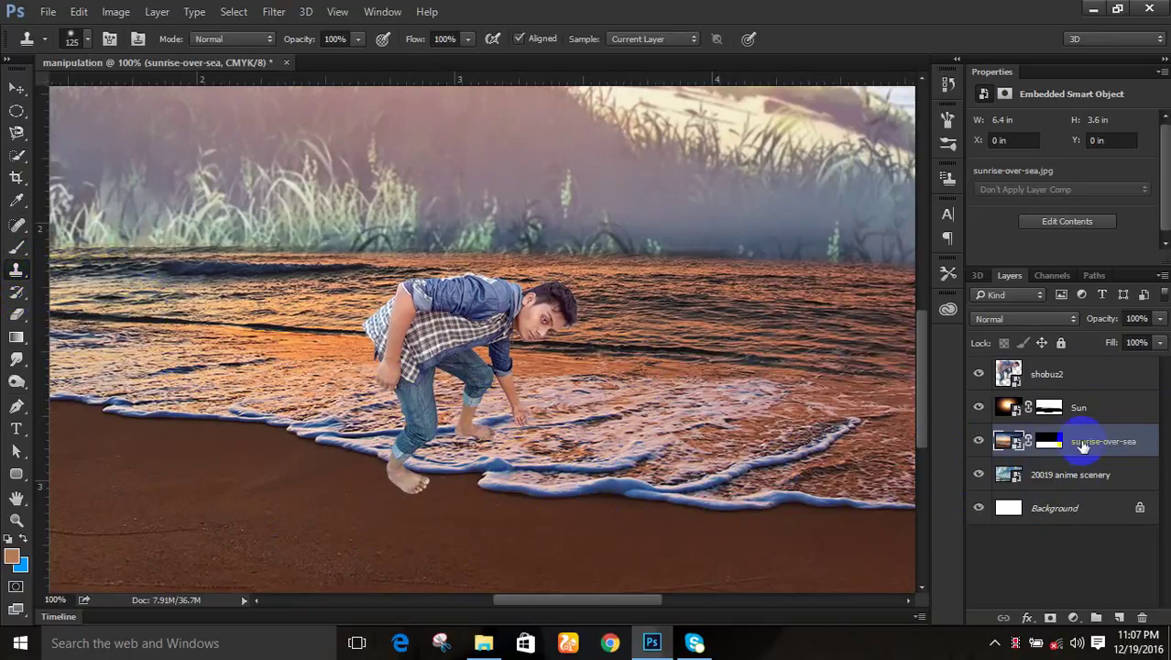
{"action": "left_click", "coordinate": [1027, 440]}
{"action": "right_click", "coordinate": [16, 269]}
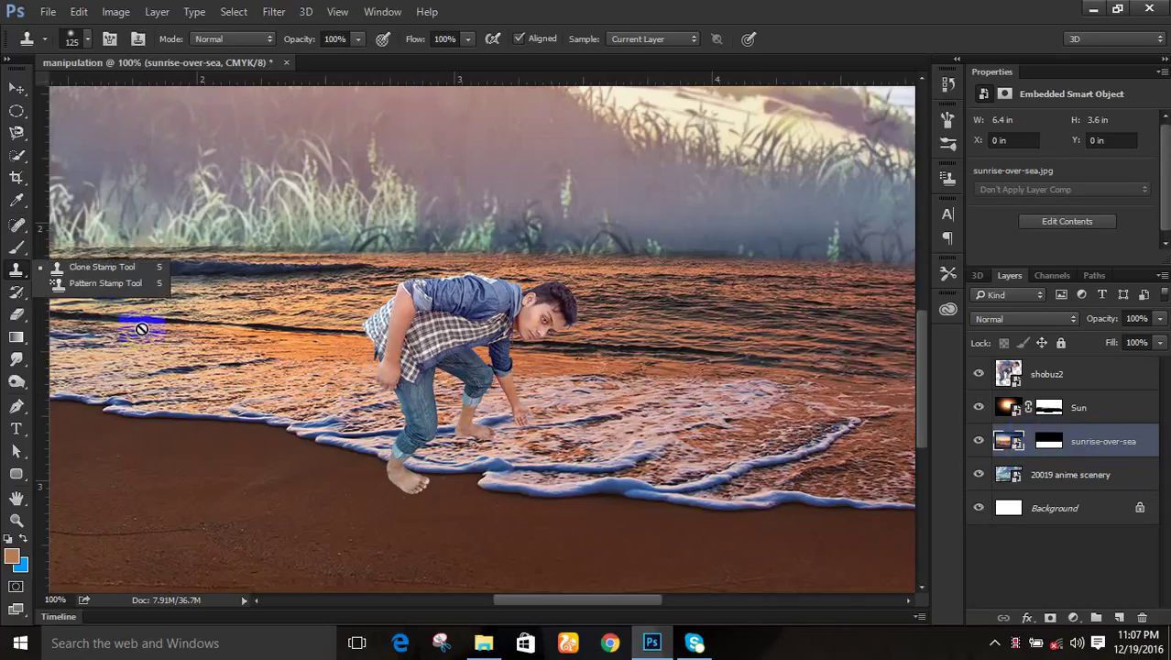
{"action": "left_click", "coordinate": [126, 267]}
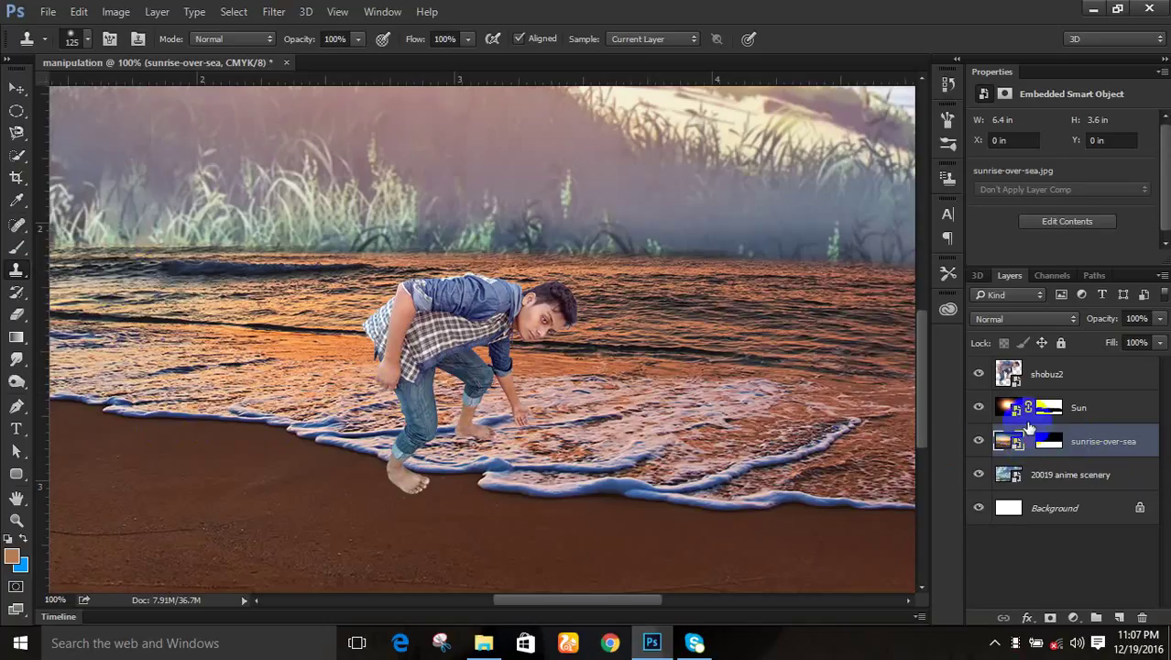
Step: Move the crouching man off the sand into the shallow foam, to about X 2.85 in, Y 2.07 in
{"action": "left_click", "coordinate": [1072, 413]}
{"action": "left_click", "coordinate": [1082, 475]}
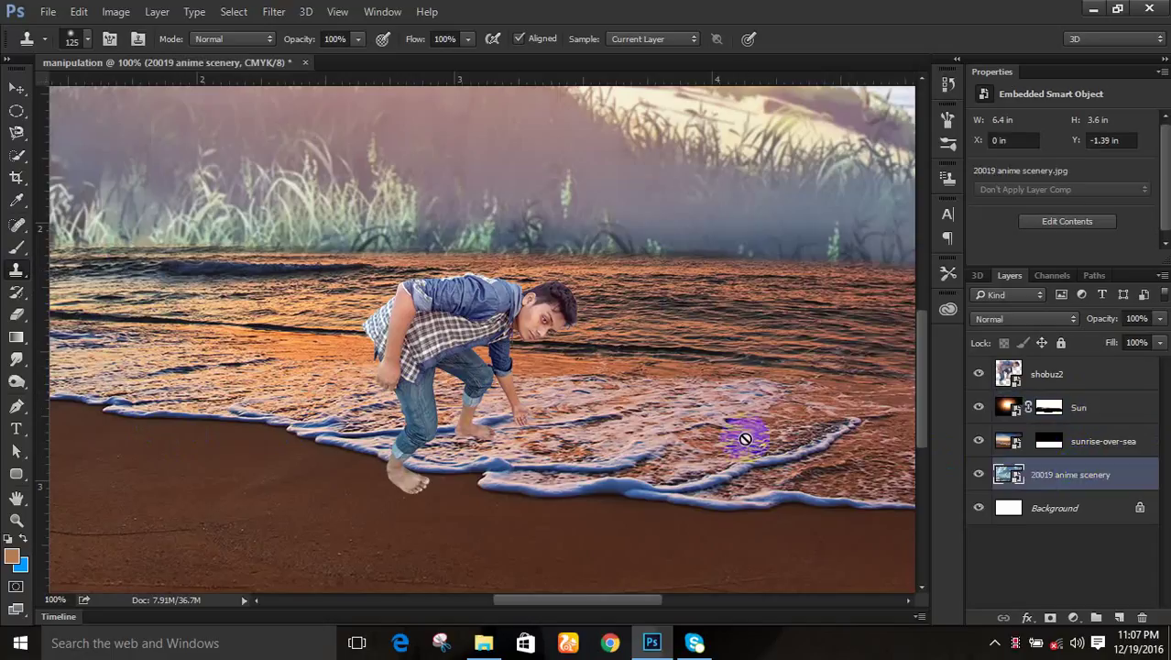
{"action": "left_click", "coordinate": [1036, 375]}
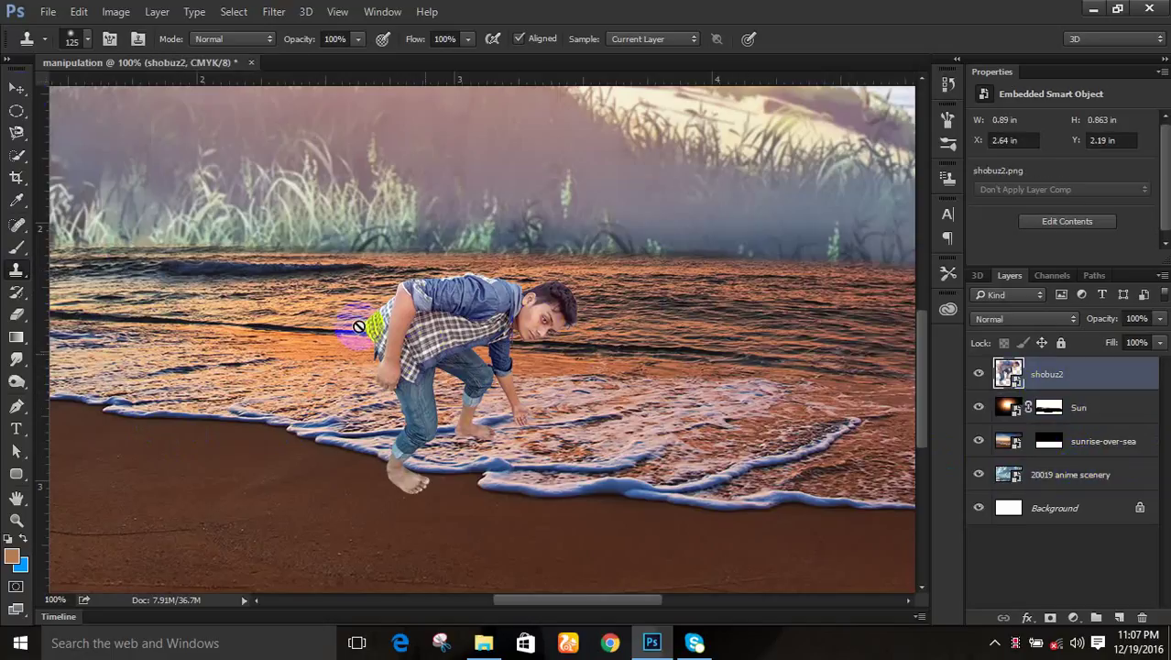
{"action": "left_click", "coordinate": [16, 87]}
{"action": "left_click_drag", "start_coordinate": [421, 372], "coordinate": [489, 333]}
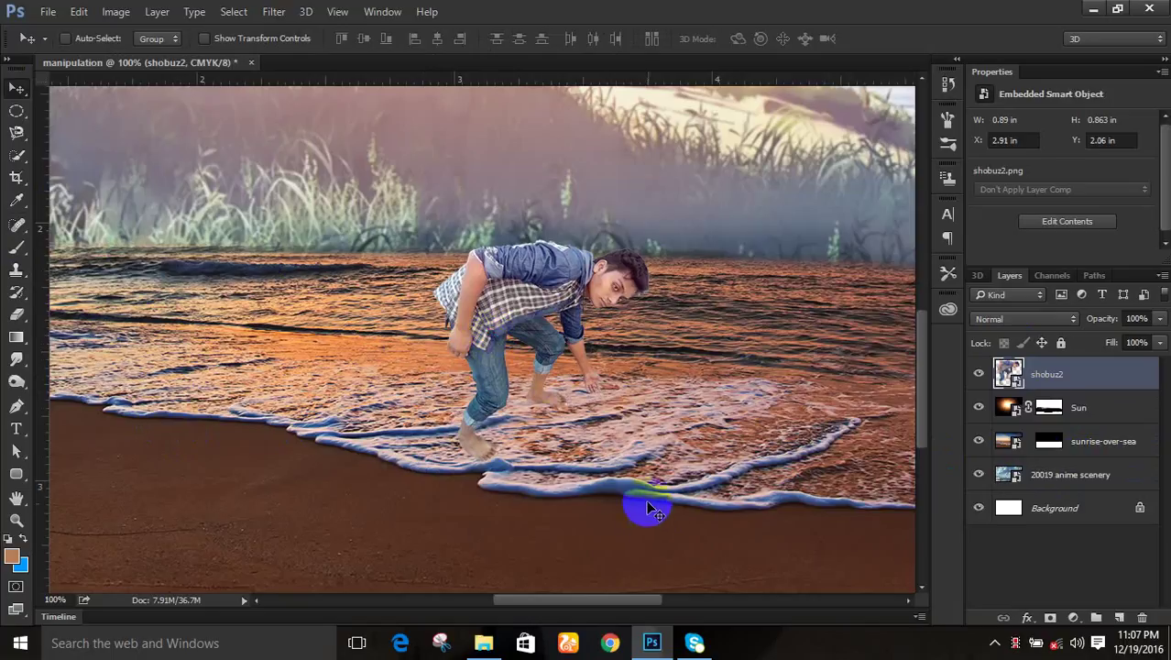
{"action": "key", "text": "ctrl"}
{"action": "key", "text": "ctrl+plus"}
{"action": "left_click_drag", "start_coordinate": [646, 495], "coordinate": [589, 420]}
{"action": "left_click_drag", "start_coordinate": [521, 229], "coordinate": [480, 213]}
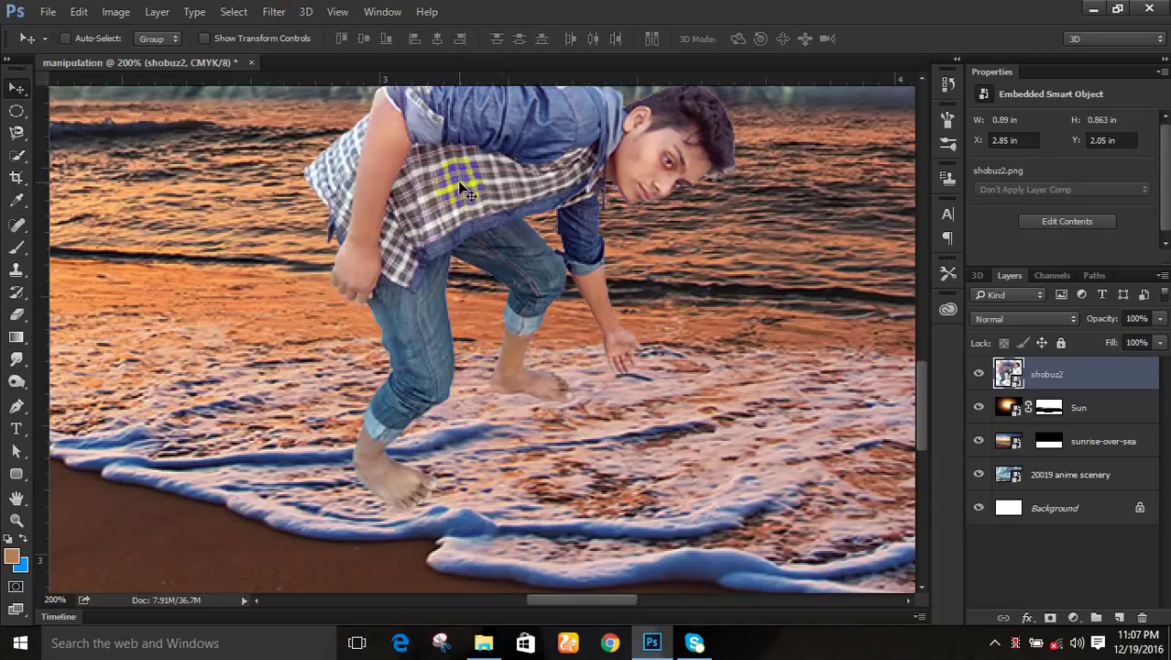
{"action": "left_click_drag", "start_coordinate": [457, 182], "coordinate": [460, 191]}
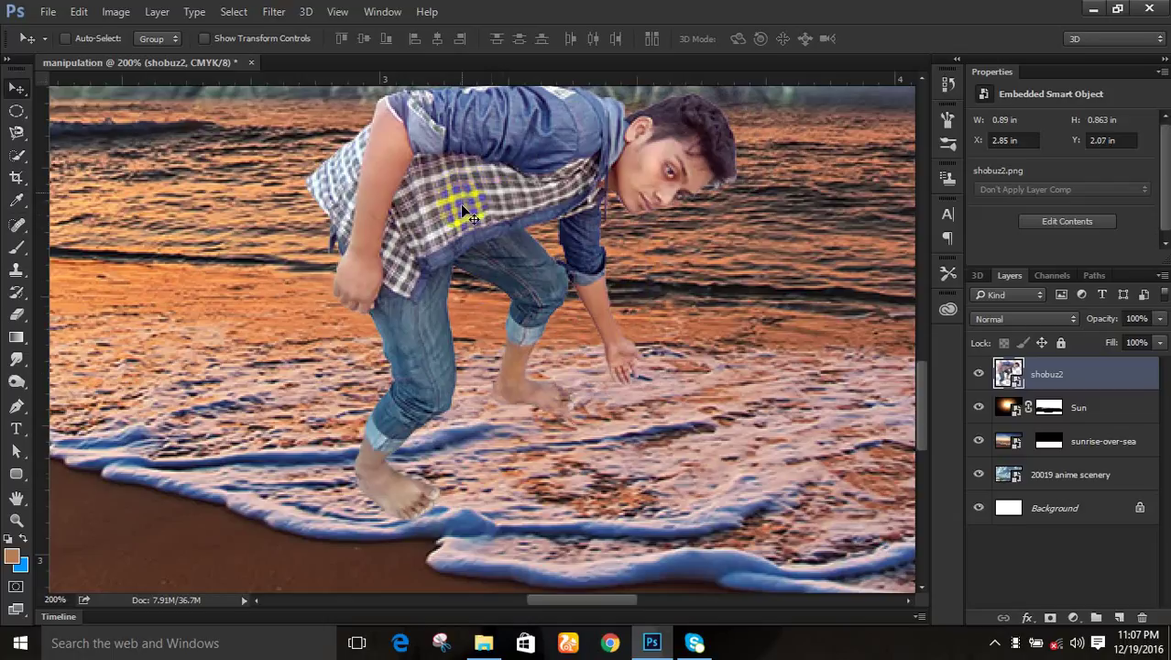
Step: Add a layer mask to the crouching man and paint his feet and fingertips out with a 90 px black brush so they sink into the water
{"action": "left_click", "coordinate": [1052, 619]}
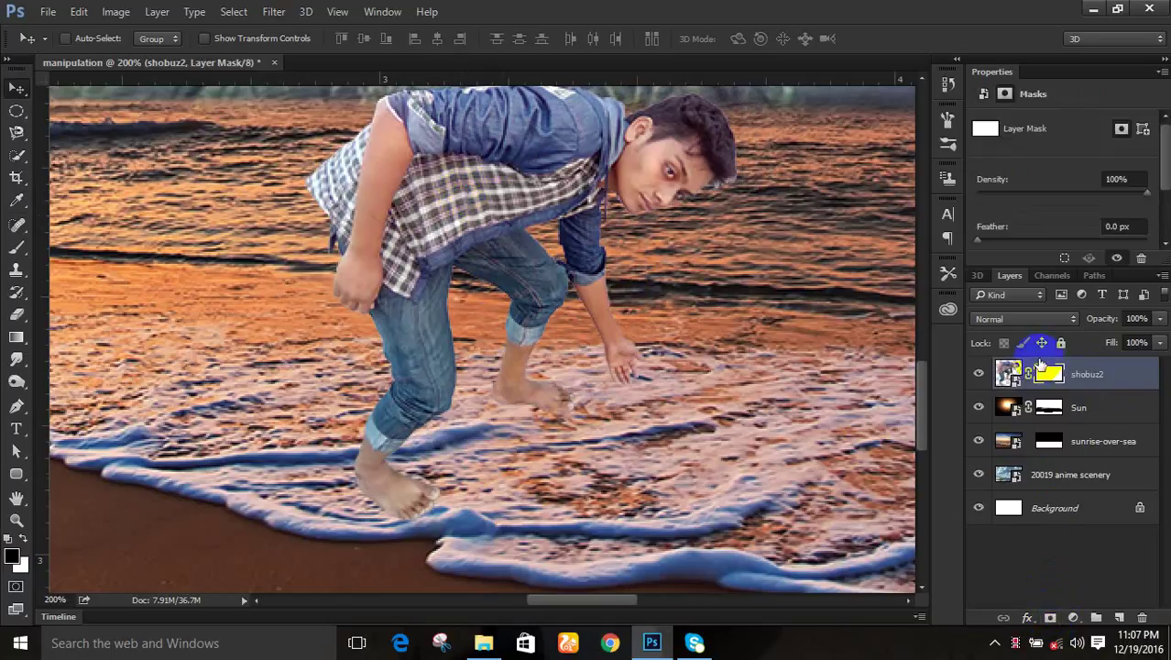
{"action": "left_click", "coordinate": [7, 258]}
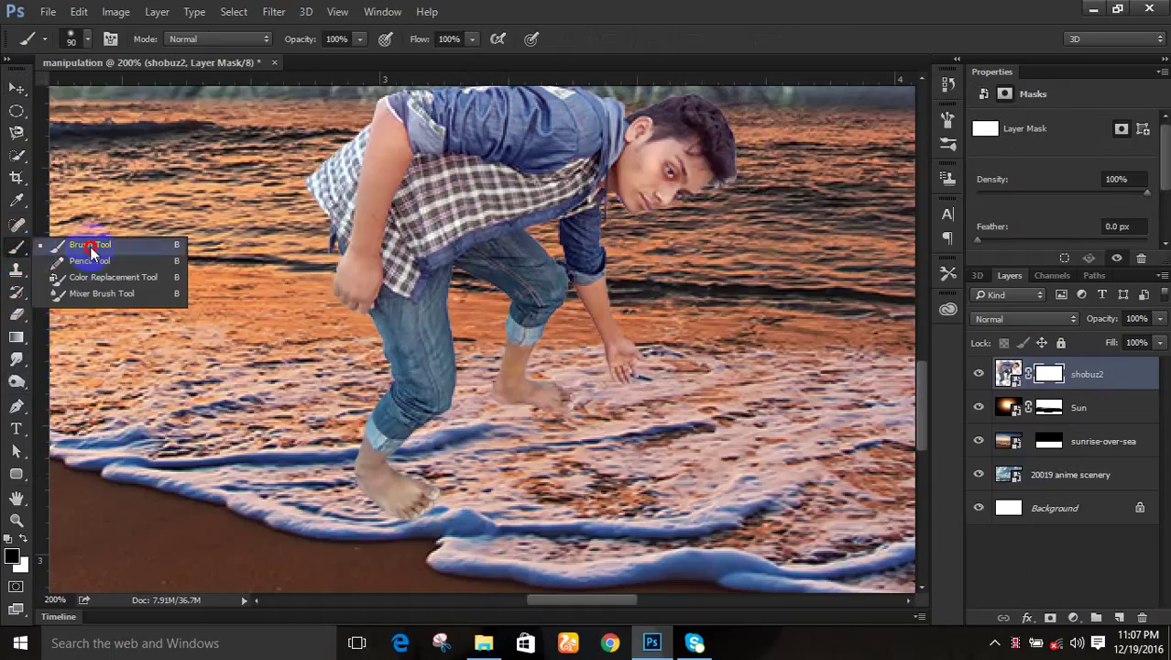
{"action": "left_click", "coordinate": [84, 244]}
{"action": "mouse_move", "coordinate": [406, 463]}
{"action": "left_mouse_down"}
{"action": "mouse_move", "coordinate": [379, 505]}
{"action": "mouse_move", "coordinate": [392, 518]}
{"action": "mouse_move", "coordinate": [536, 479]}
{"action": "mouse_move", "coordinate": [497, 390]}
{"action": "left_mouse_up"}
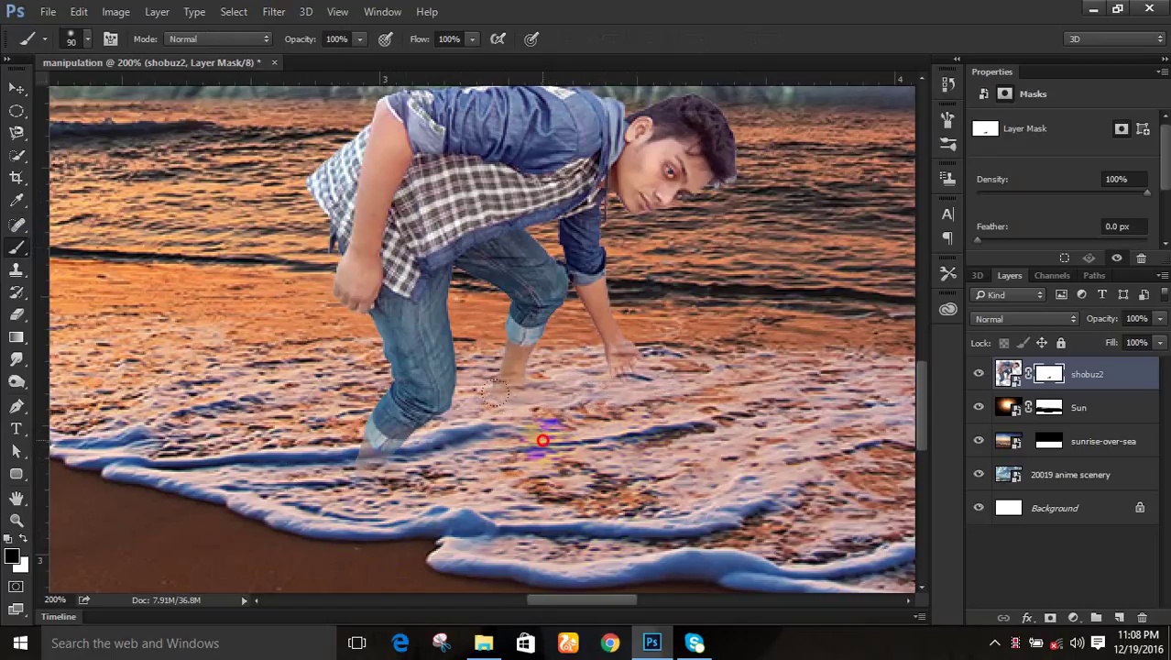
{"action": "scroll", "coordinate": [578, 509], "scroll_direction": "up", "scroll_amount": 2}
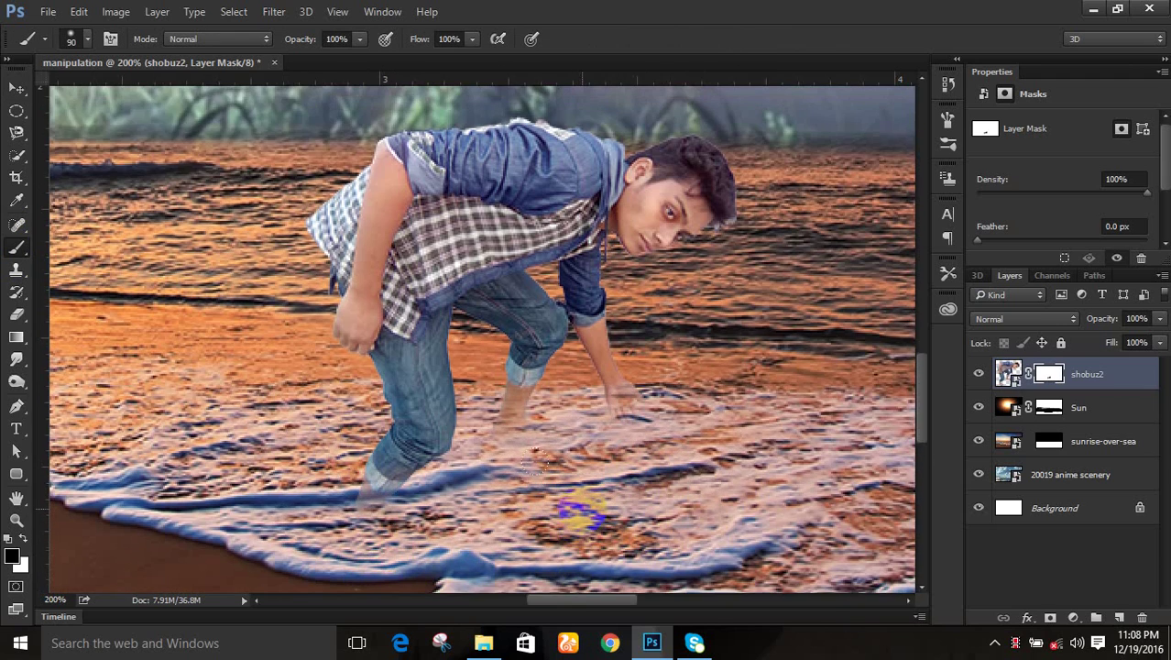
{"action": "key", "text": "ctrl+minus"}
{"action": "key", "text": "ctrl+minus"}
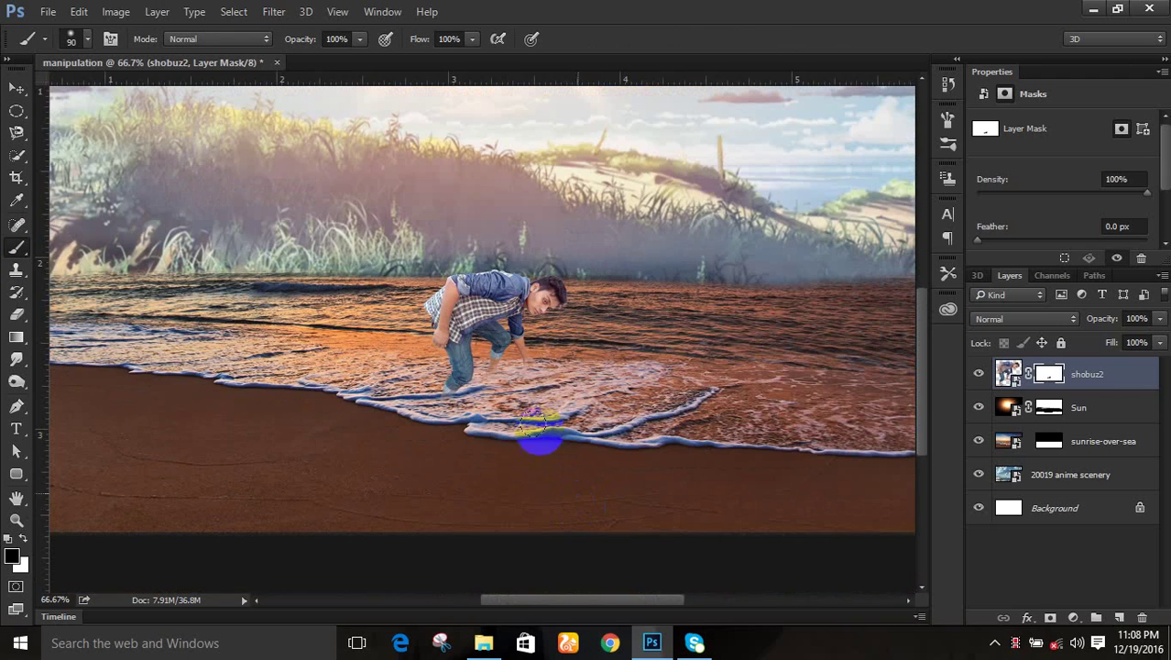
{"action": "left_click", "coordinate": [526, 423]}
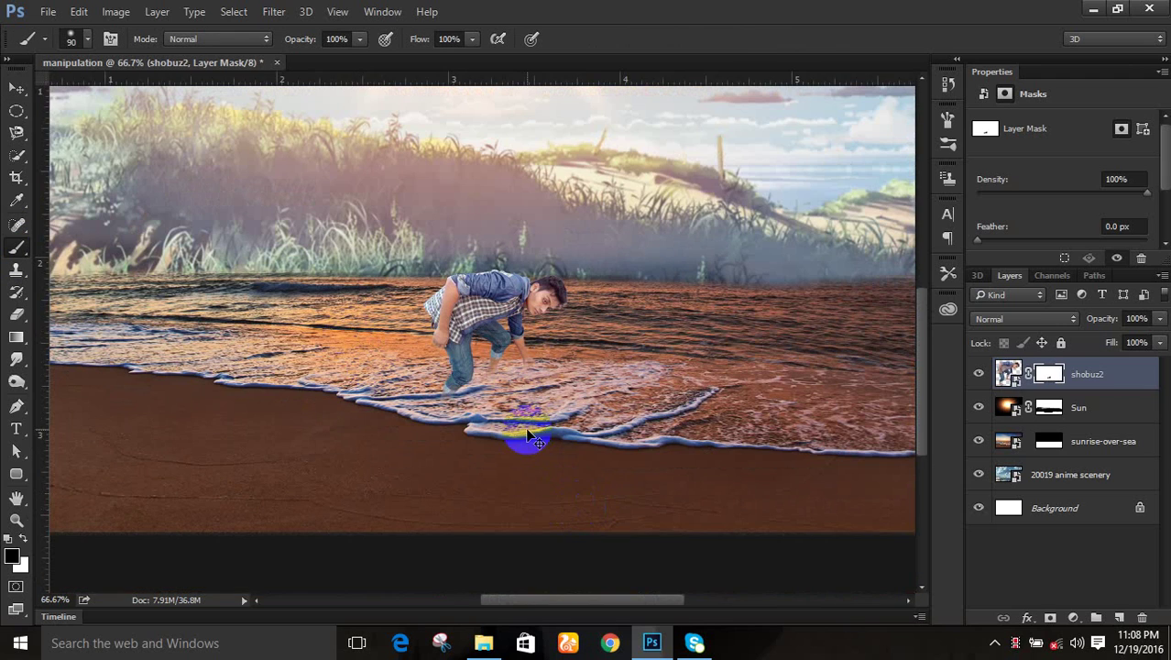
{"action": "key", "text": "ctrl+plus"}
{"action": "key", "text": "ctrl+plus"}
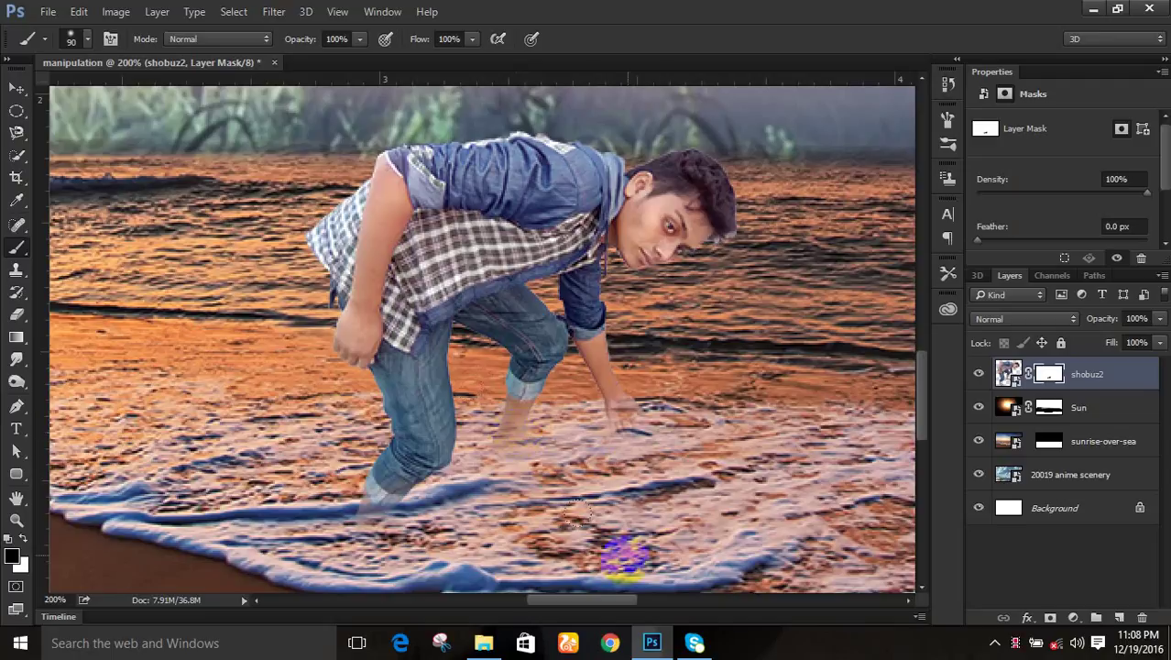
Step: Place PNG Water Ripple (16).png from New folder (4) into the manipulation document
{"action": "left_click", "coordinate": [484, 643]}
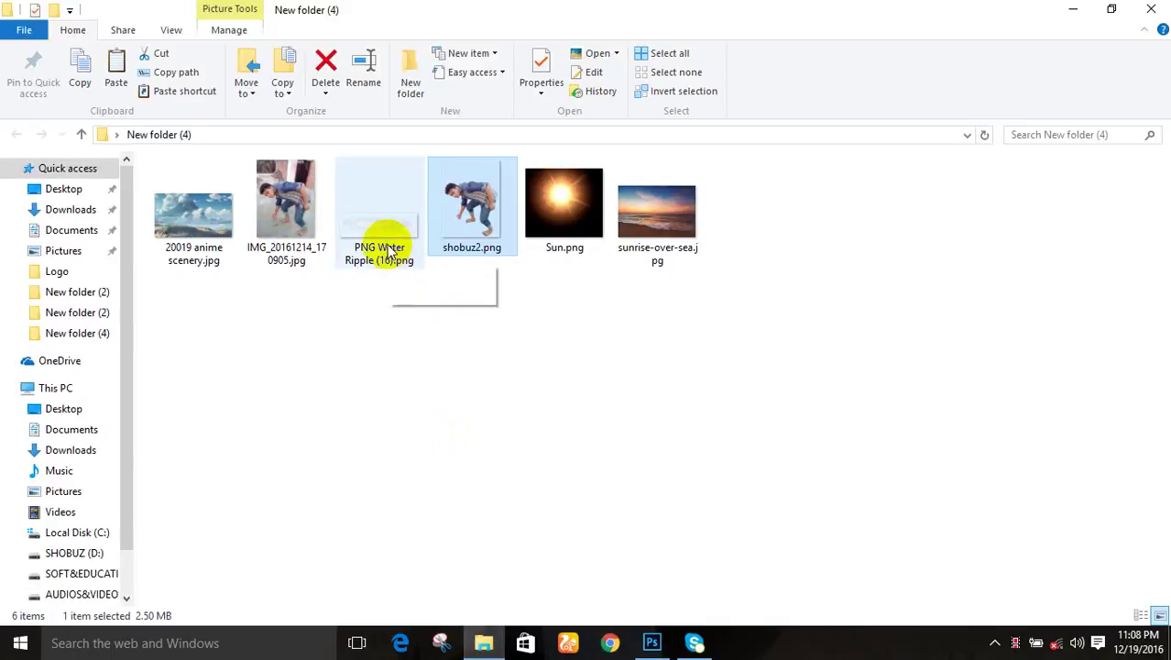
{"action": "left_click", "coordinate": [378, 280]}
{"action": "left_click_drag", "start_coordinate": [378, 281], "coordinate": [638, 506]}
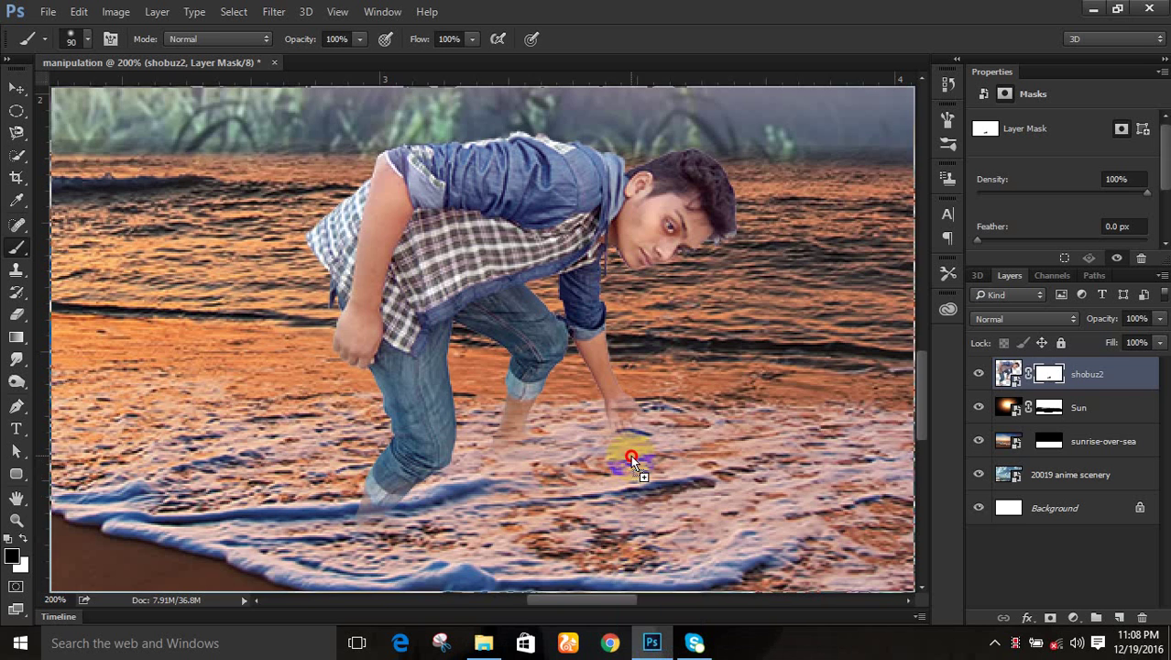
{"action": "left_click_drag", "start_coordinate": [630, 454], "coordinate": [629, 452]}
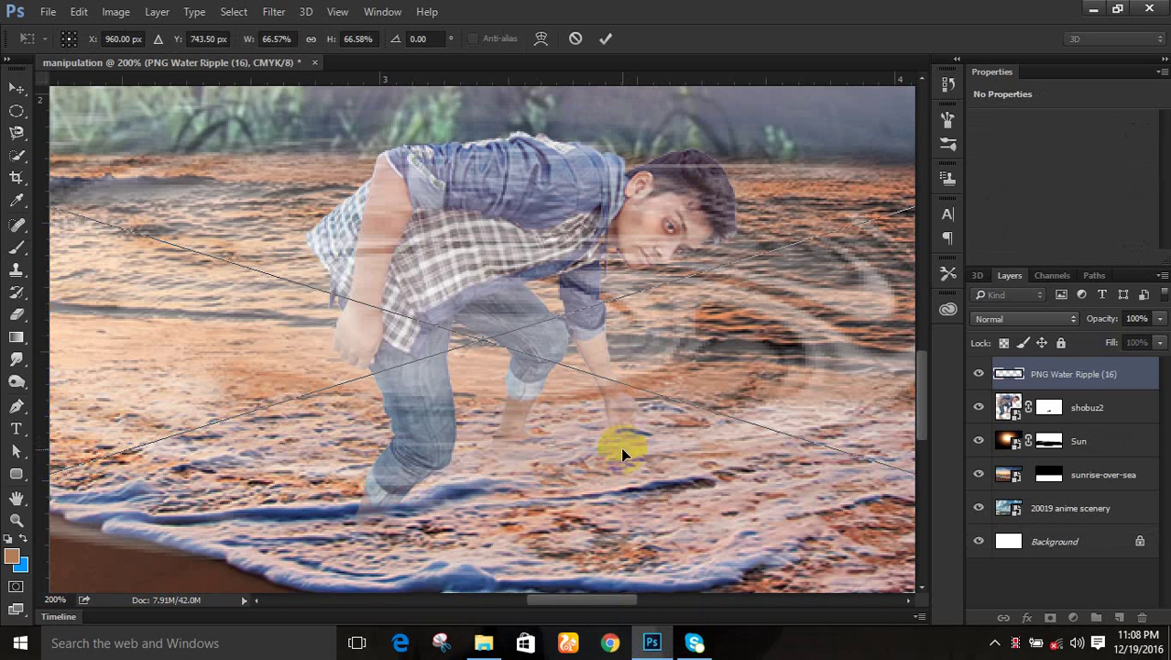
Step: Scale the placed water ripple down to about 15% and position it by the man's hand around X 1068.5 px, Y 806.5 px
{"action": "key", "text": "ctrl+minus"}
{"action": "key", "text": "ctrl+minus"}
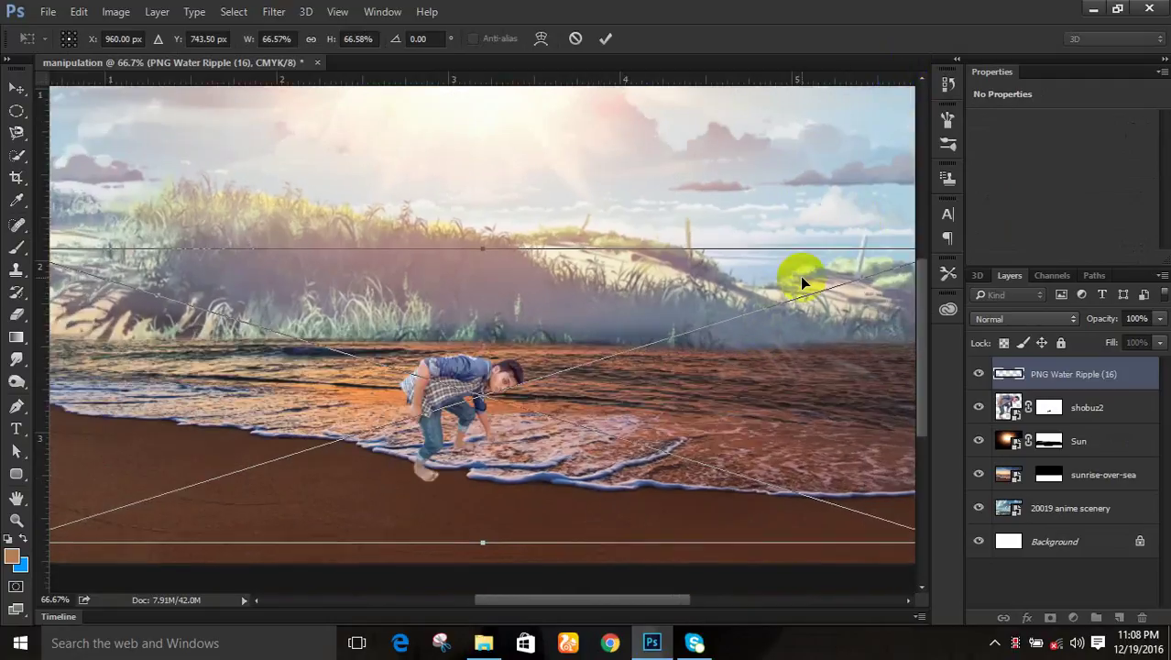
{"action": "key", "text": "ctrl+minus"}
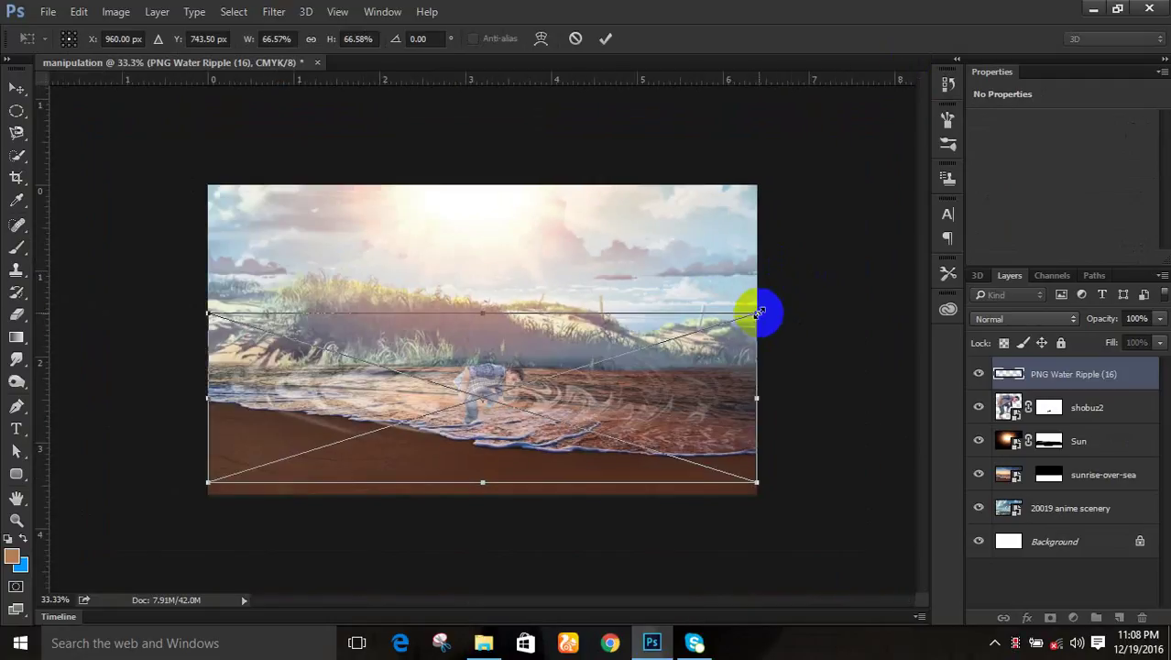
{"action": "left_click_drag", "start_coordinate": [760, 314], "coordinate": [570, 409]}
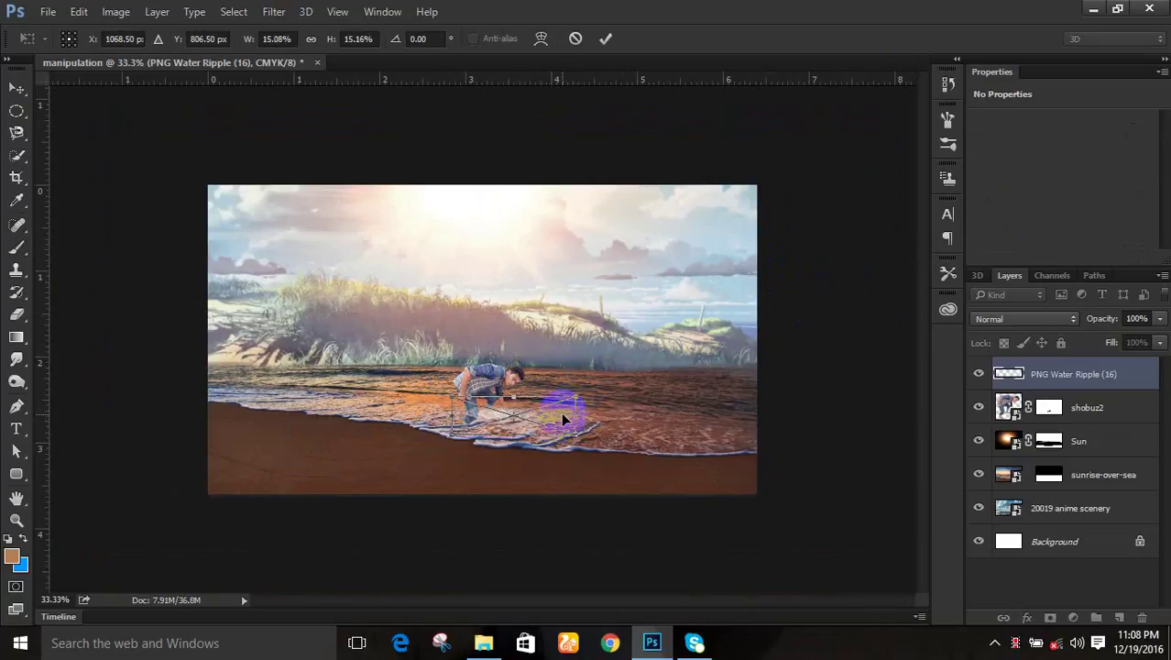
{"action": "scroll", "coordinate": [560, 413], "scroll_direction": "up", "scroll_amount": 4}
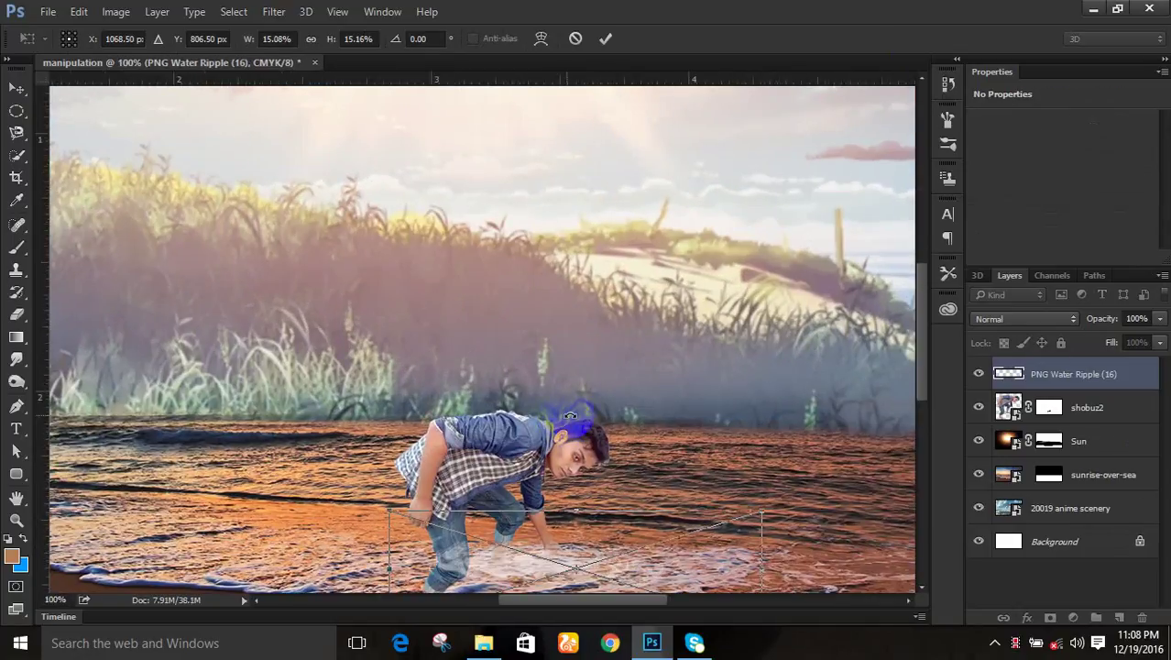
{"action": "left_click_drag", "start_coordinate": [627, 478], "coordinate": [639, 378]}
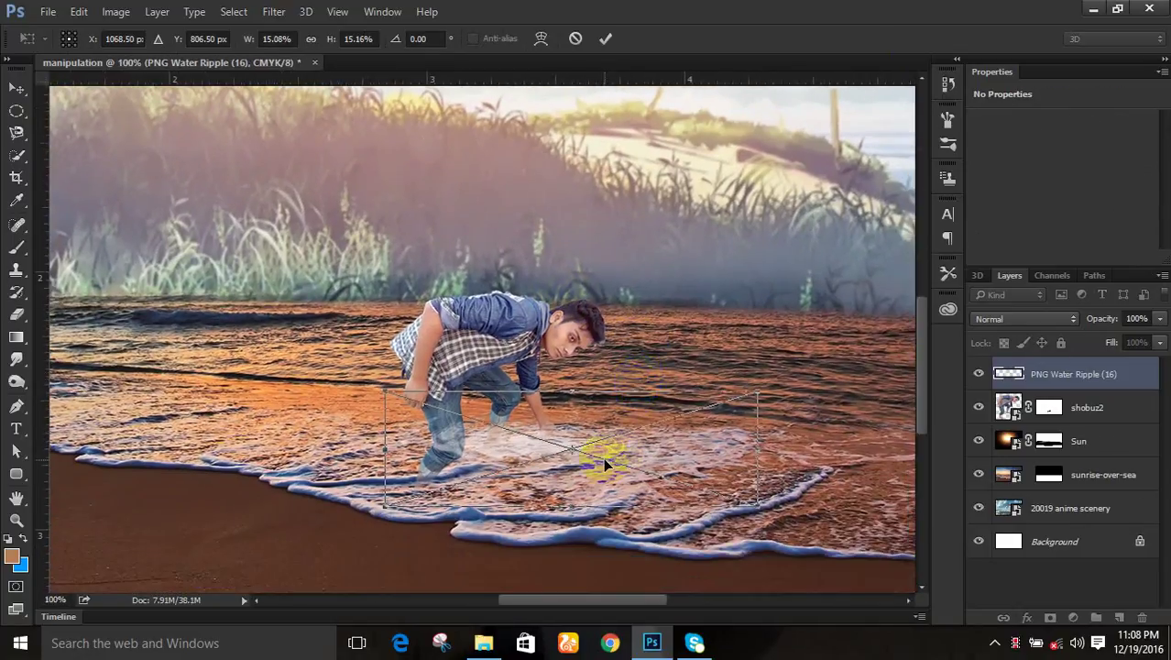
{"action": "key", "text": "Return"}
{"action": "key", "text": "b"}
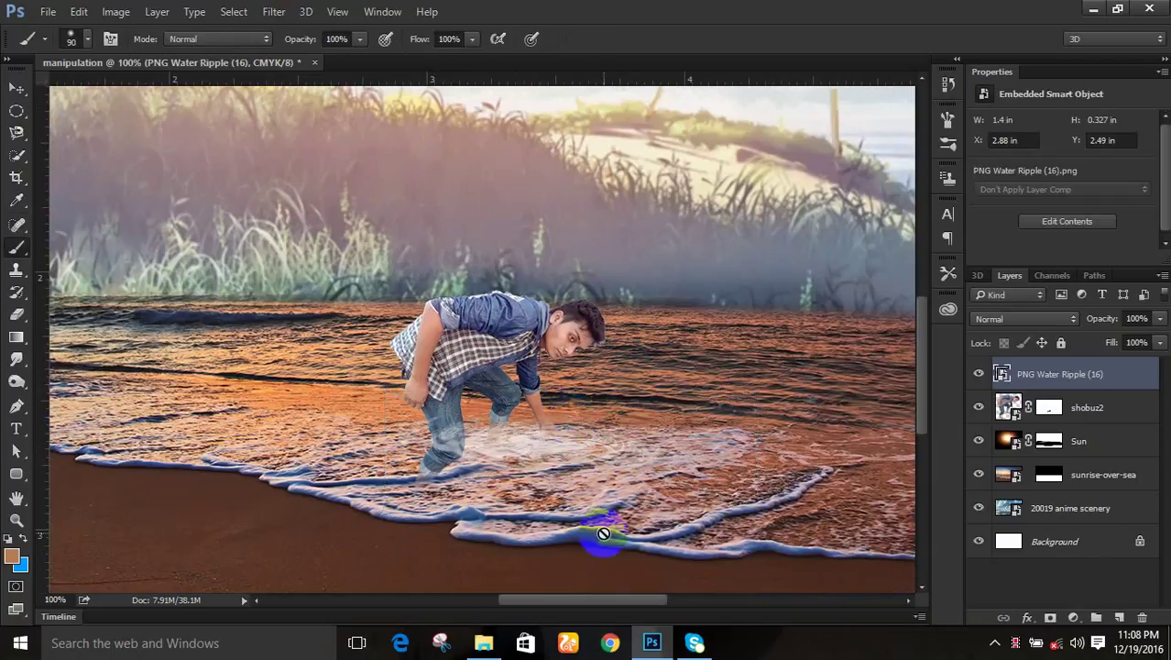
{"action": "mouse_move", "coordinate": [561, 437]}
{"action": "left_mouse_down"}
{"action": "mouse_move", "coordinate": [493, 454]}
{"action": "mouse_move", "coordinate": [533, 438]}
{"action": "mouse_move", "coordinate": [467, 430]}
{"action": "left_mouse_up"}
{"action": "mouse_move", "coordinate": [443, 468]}
{"action": "left_mouse_down"}
{"action": "mouse_move", "coordinate": [445, 445]}
{"action": "mouse_move", "coordinate": [439, 463]}
{"action": "mouse_move", "coordinate": [467, 432]}
{"action": "left_mouse_up"}
{"action": "left_click", "coordinate": [1008, 476]}
{"action": "left_click", "coordinate": [1043, 379]}
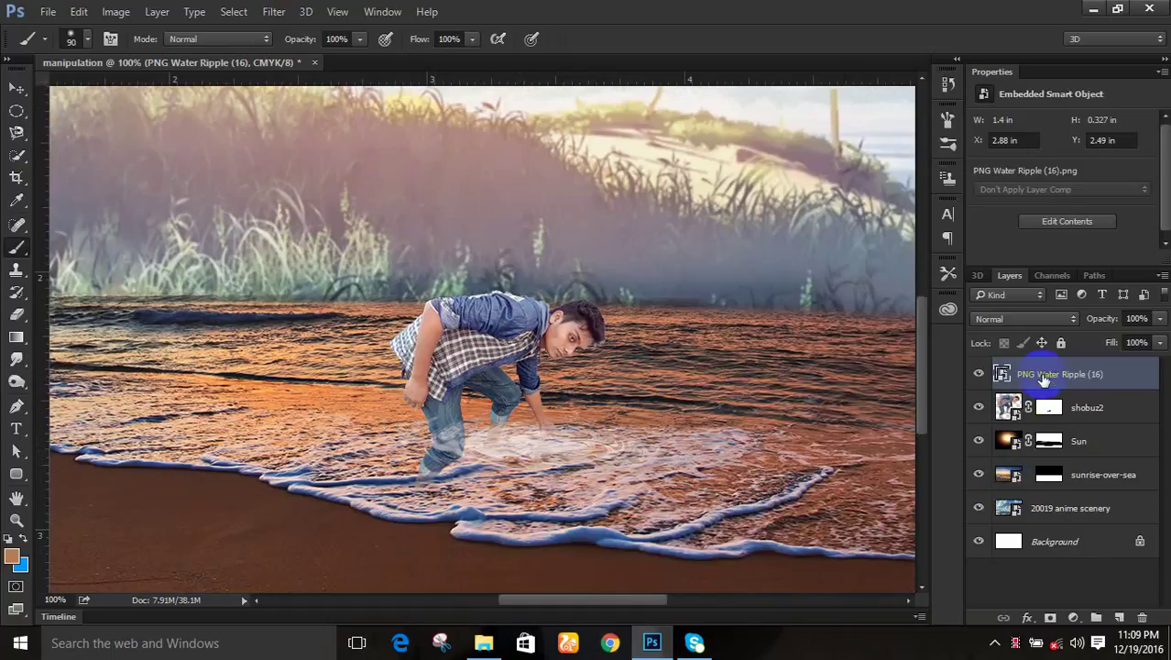
Step: Add a layer mask to the water ripple and brush away its parts over the man's leg and its outer edges in black
{"action": "left_click", "coordinate": [1074, 607]}
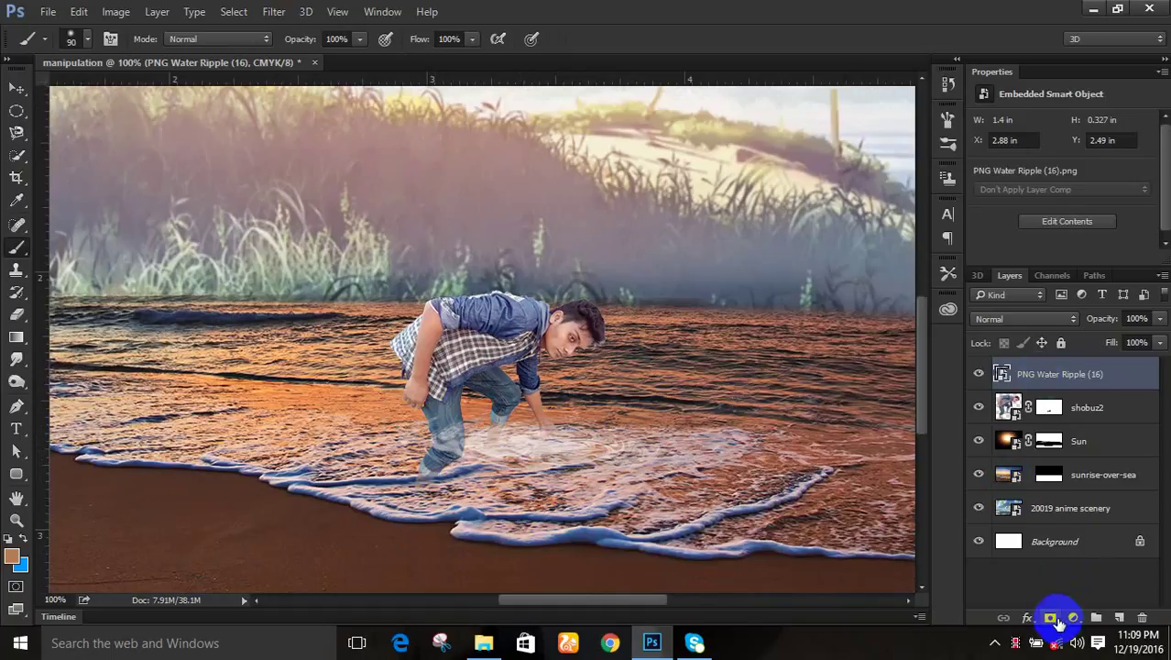
{"action": "left_click", "coordinate": [1051, 618]}
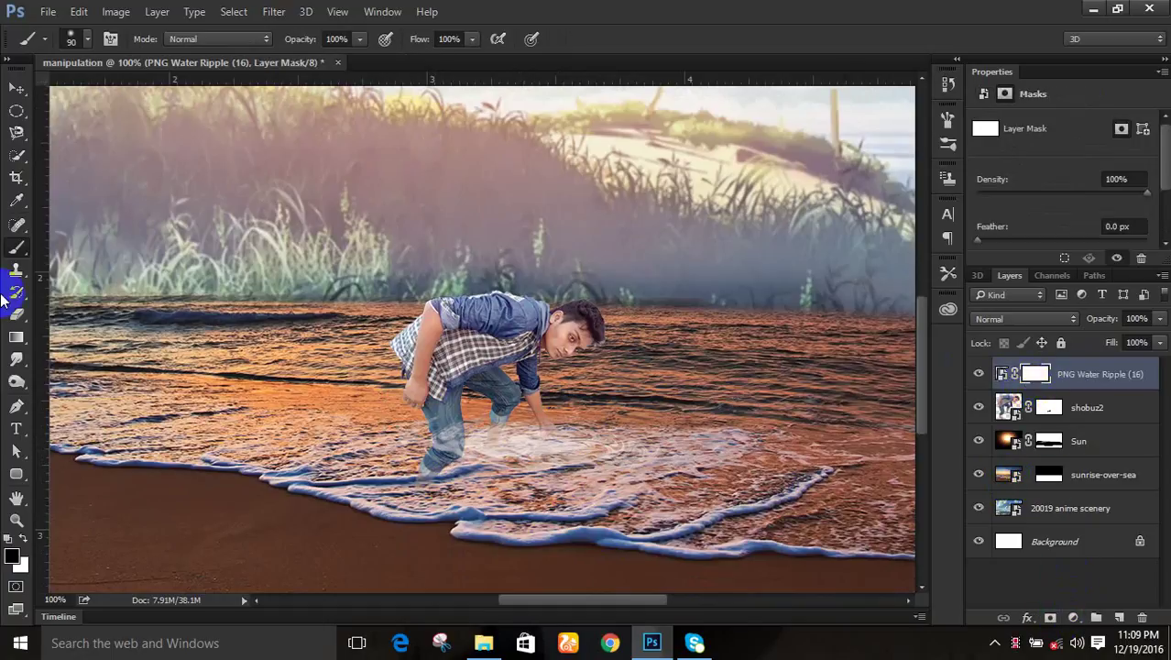
{"action": "left_click", "coordinate": [14, 248]}
{"action": "right_click", "coordinate": [15, 248]}
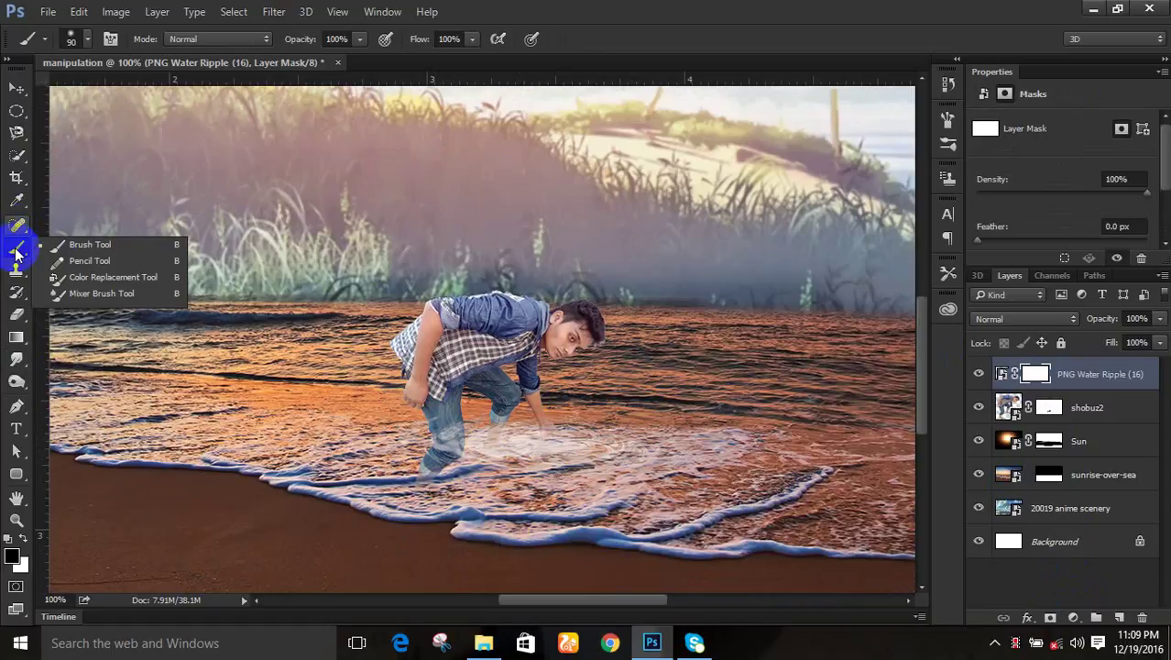
{"action": "left_click", "coordinate": [68, 243]}
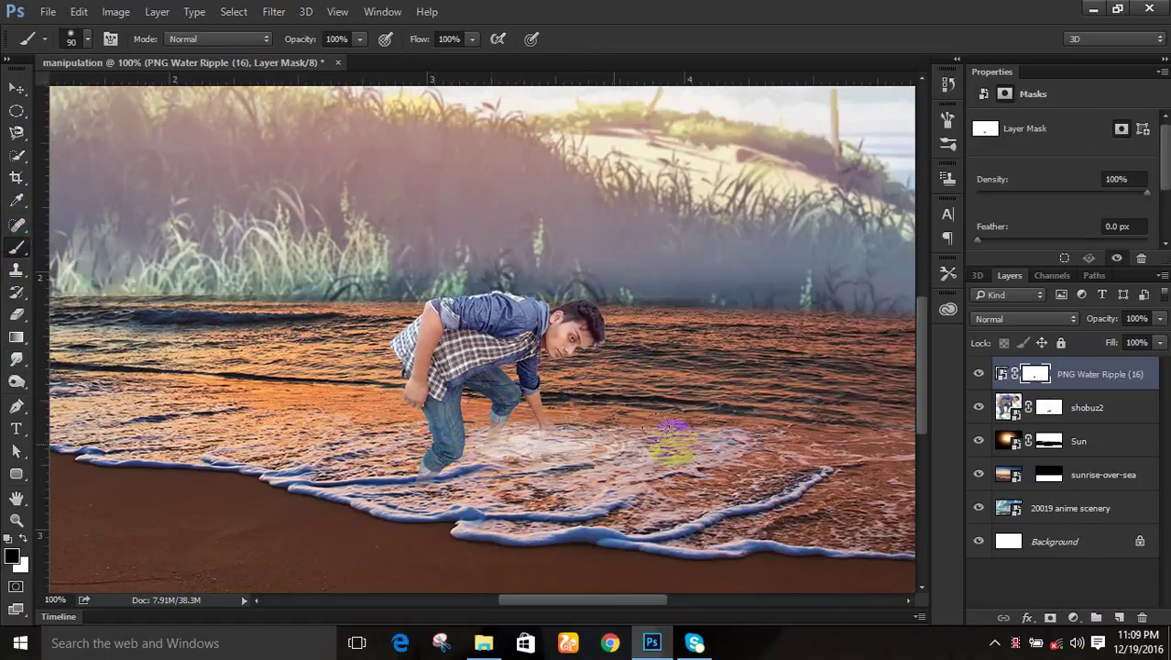
{"action": "mouse_move", "coordinate": [678, 422]}
{"action": "left_mouse_down"}
{"action": "mouse_move", "coordinate": [653, 494]}
{"action": "mouse_move", "coordinate": [673, 454]}
{"action": "mouse_move", "coordinate": [660, 469]}
{"action": "mouse_move", "coordinate": [659, 454]}
{"action": "mouse_move", "coordinate": [664, 467]}
{"action": "mouse_move", "coordinate": [634, 509]}
{"action": "mouse_move", "coordinate": [500, 506]}
{"action": "mouse_move", "coordinate": [610, 509]}
{"action": "mouse_move", "coordinate": [665, 456]}
{"action": "mouse_move", "coordinate": [663, 427]}
{"action": "mouse_move", "coordinate": [612, 401]}
{"action": "mouse_move", "coordinate": [654, 419]}
{"action": "left_mouse_up"}
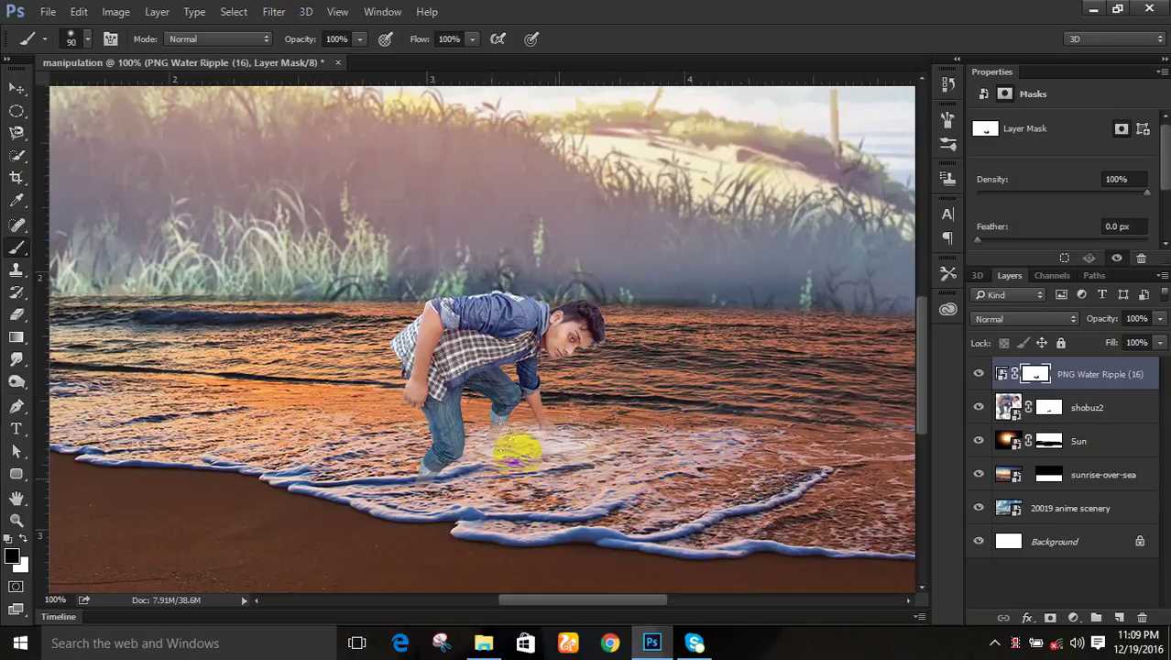
Step: Toggle the water ripple layer's visibility to compare the water around the man's hand with and without it
{"action": "left_click", "coordinate": [984, 376]}
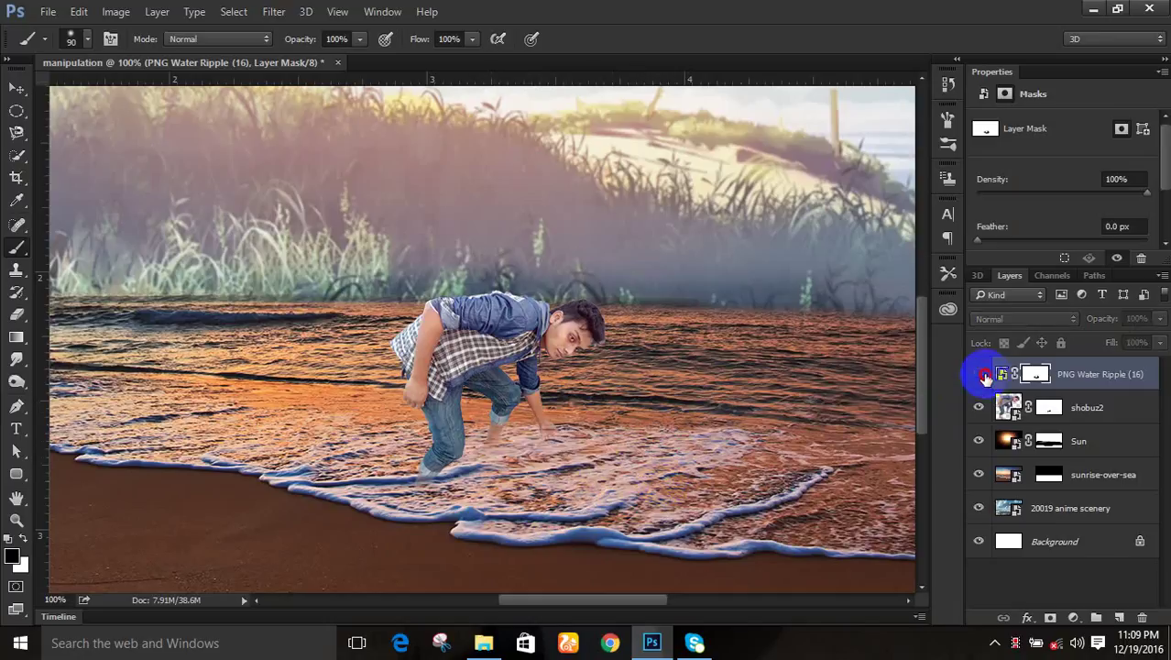
{"action": "left_click", "coordinate": [985, 376]}
{"action": "left_click", "coordinate": [984, 376]}
{"action": "left_click", "coordinate": [985, 376]}
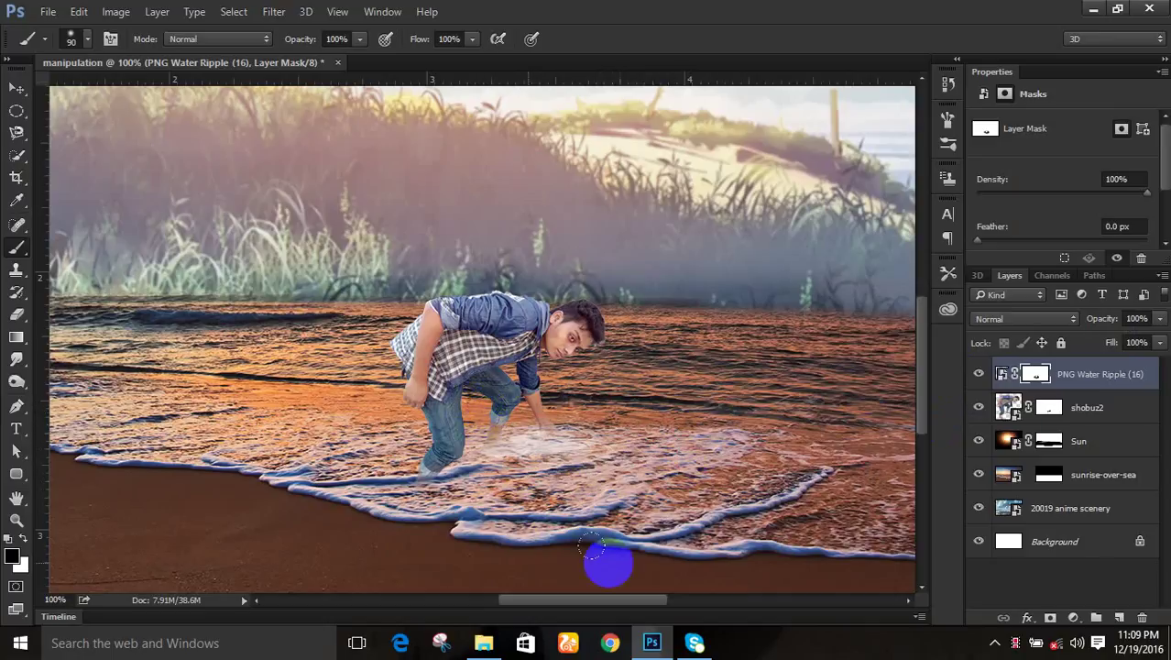
{"action": "left_click", "coordinate": [1036, 376]}
{"action": "left_click", "coordinate": [978, 374]}
{"action": "left_click", "coordinate": [978, 374]}
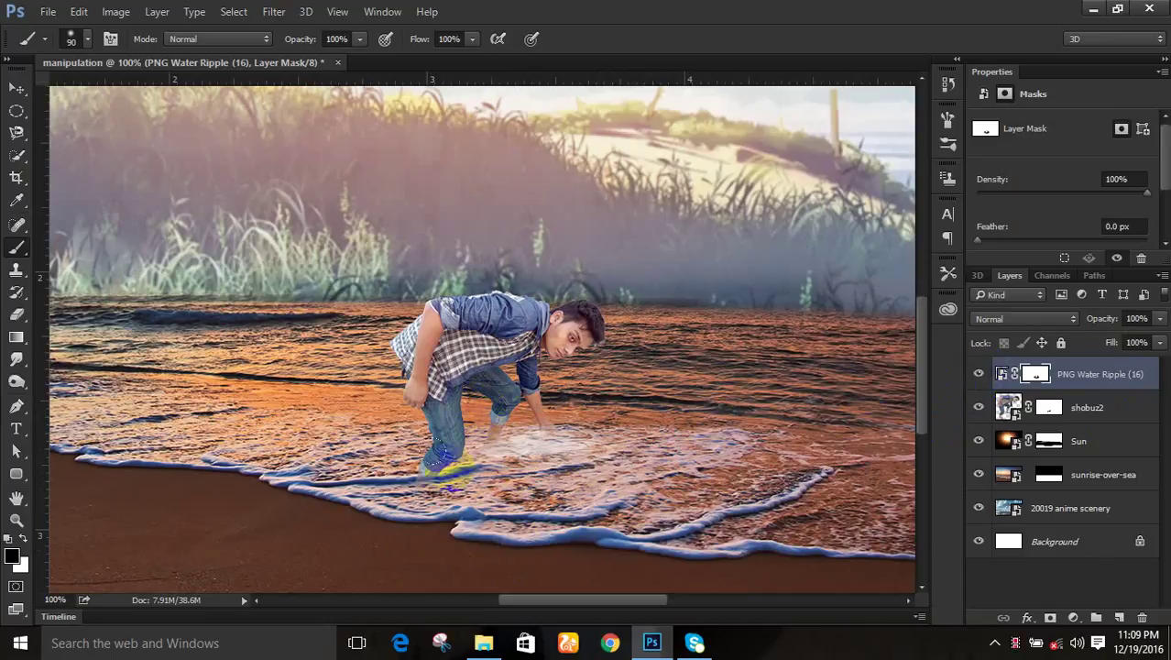
Step: Touch up the water ripple's mask with the black brush between the man's front leg and his hand
{"action": "left_click_drag", "start_coordinate": [445, 458], "coordinate": [554, 439]}
{"action": "scroll", "coordinate": [558, 440], "scroll_direction": "up", "scroll_amount": 2}
{"action": "scroll", "coordinate": [561, 448], "scroll_direction": "down", "scroll_amount": 2}
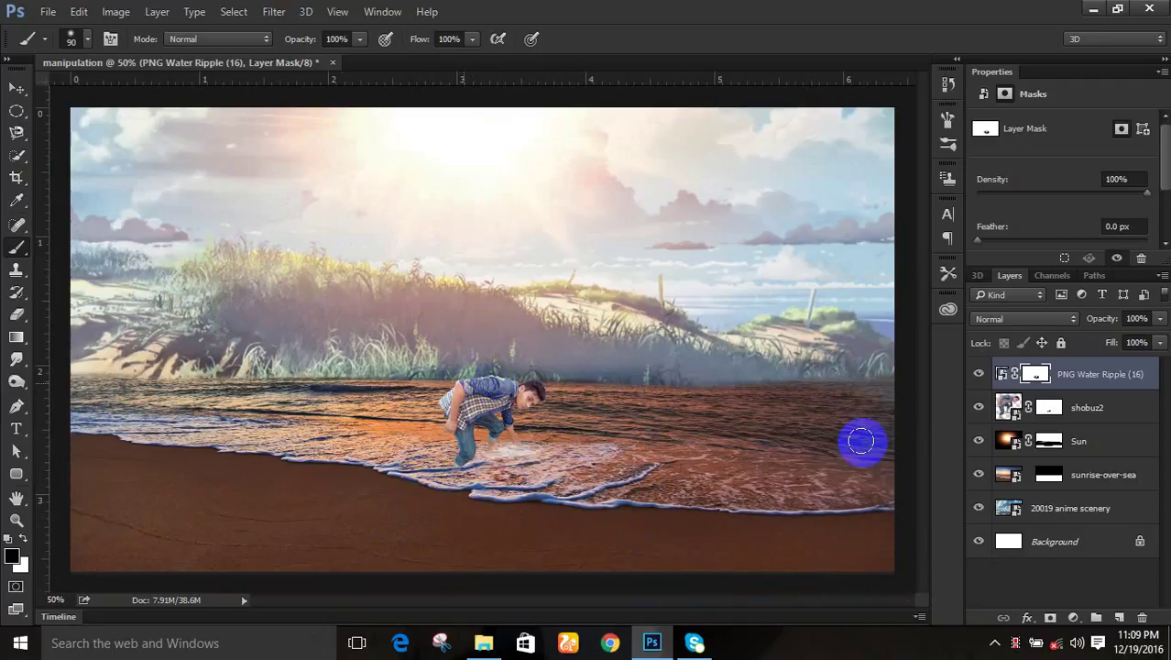
Step: Stamp all visible layers into a new merged layer at the top of the stack and hide every layer beneath it
{"action": "left_click", "coordinate": [1069, 407]}
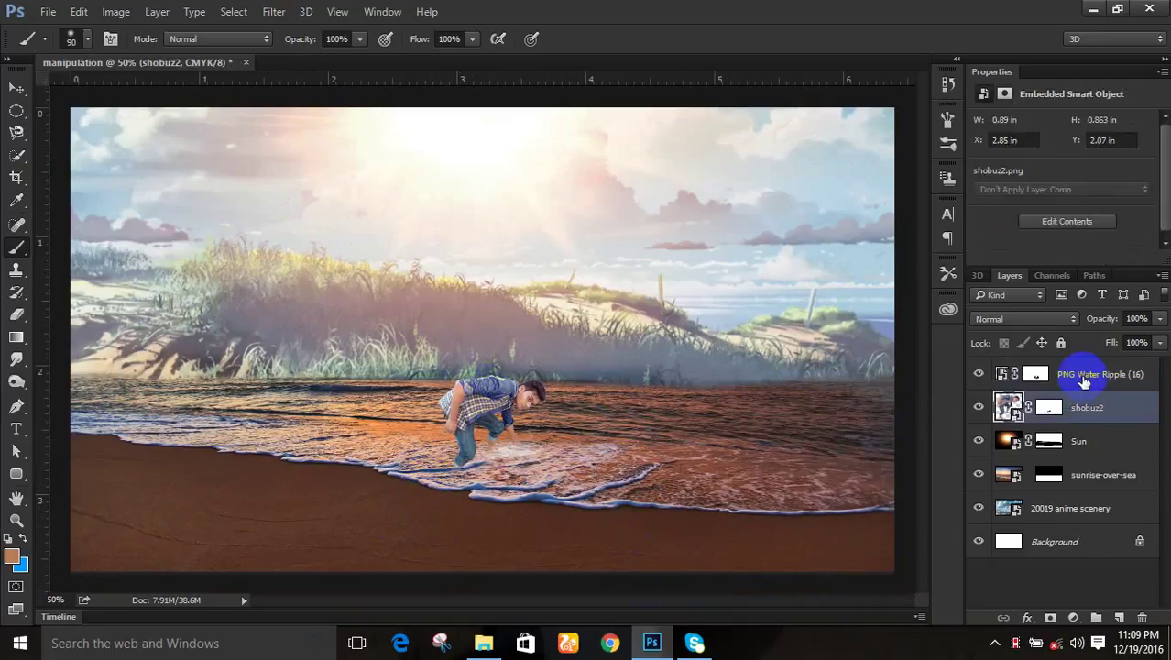
{"action": "left_click", "coordinate": [1085, 376]}
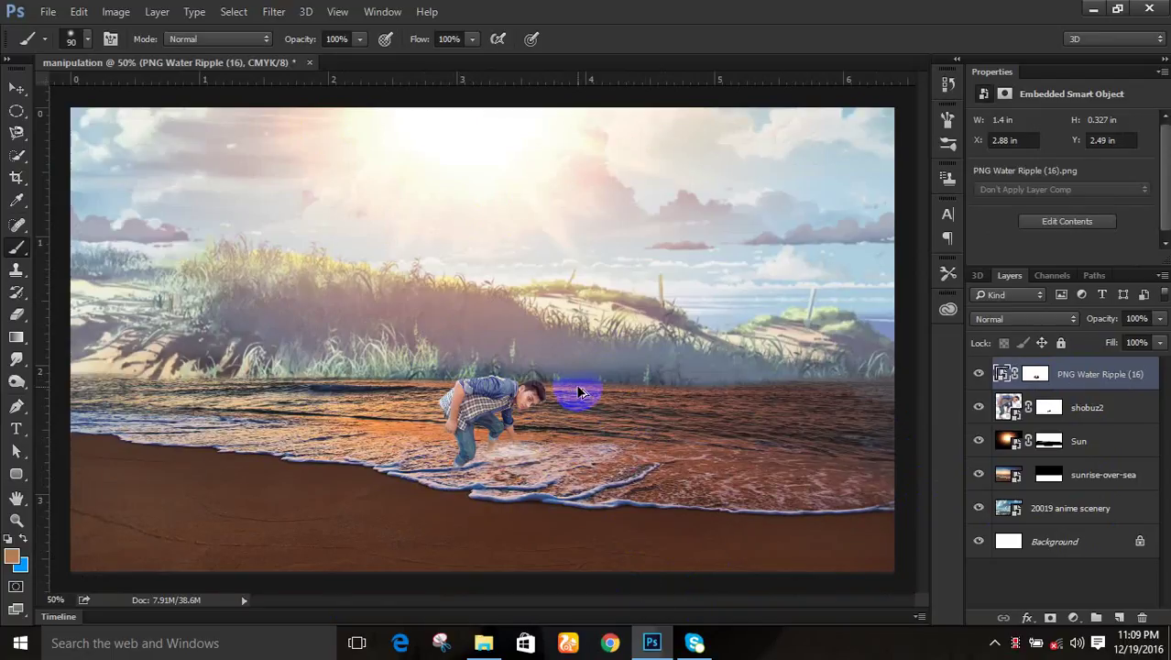
{"action": "key", "text": "ctrl+shift+alt+e"}
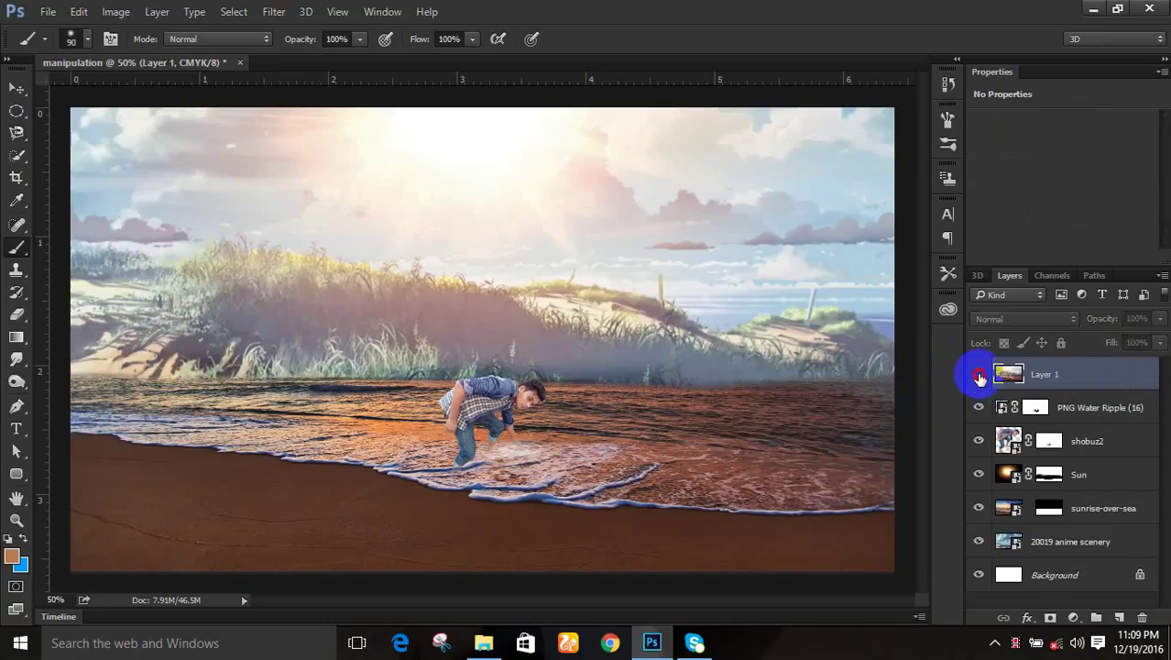
{"action": "left_click", "coordinate": [979, 407]}
{"action": "left_click_drag", "start_coordinate": [982, 444], "coordinate": [979, 577]}
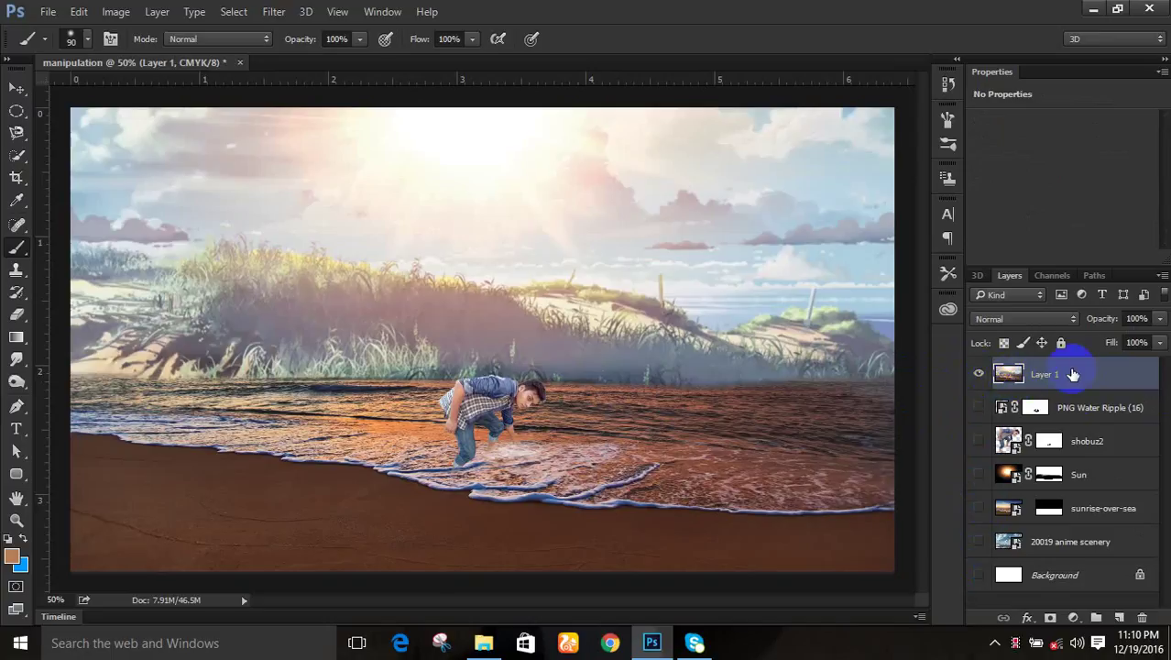
Step: Make every layer beneath the merged layer visible again, from the water ripple down to the background
{"action": "left_click", "coordinate": [276, 12]}
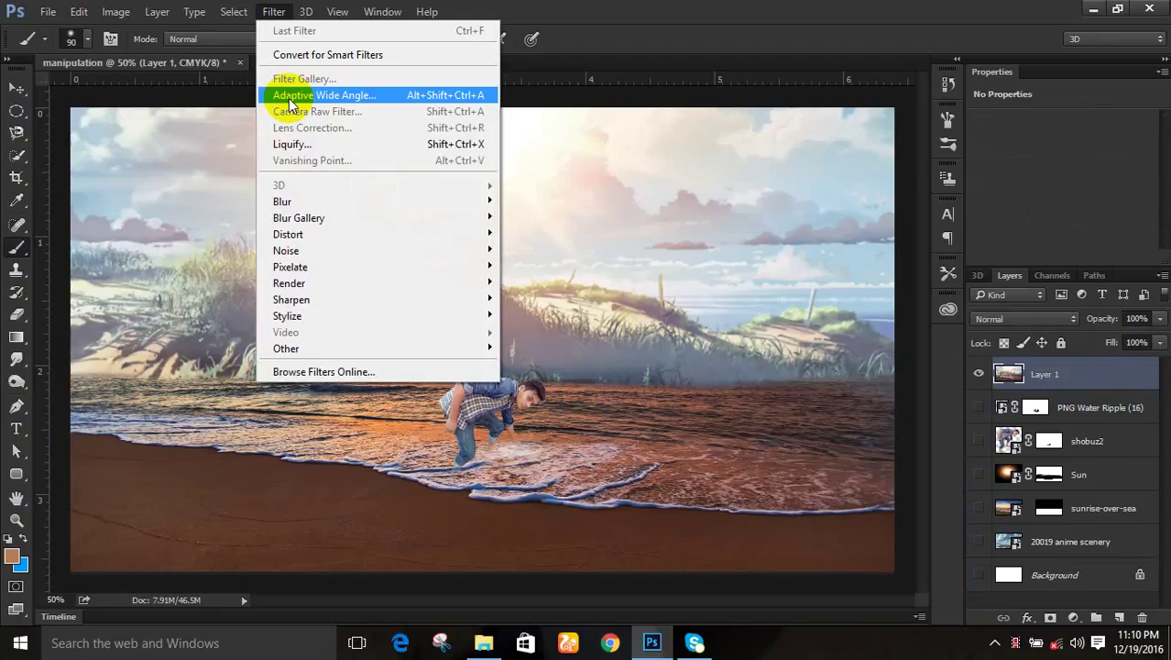
{"action": "left_click", "coordinate": [1084, 444]}
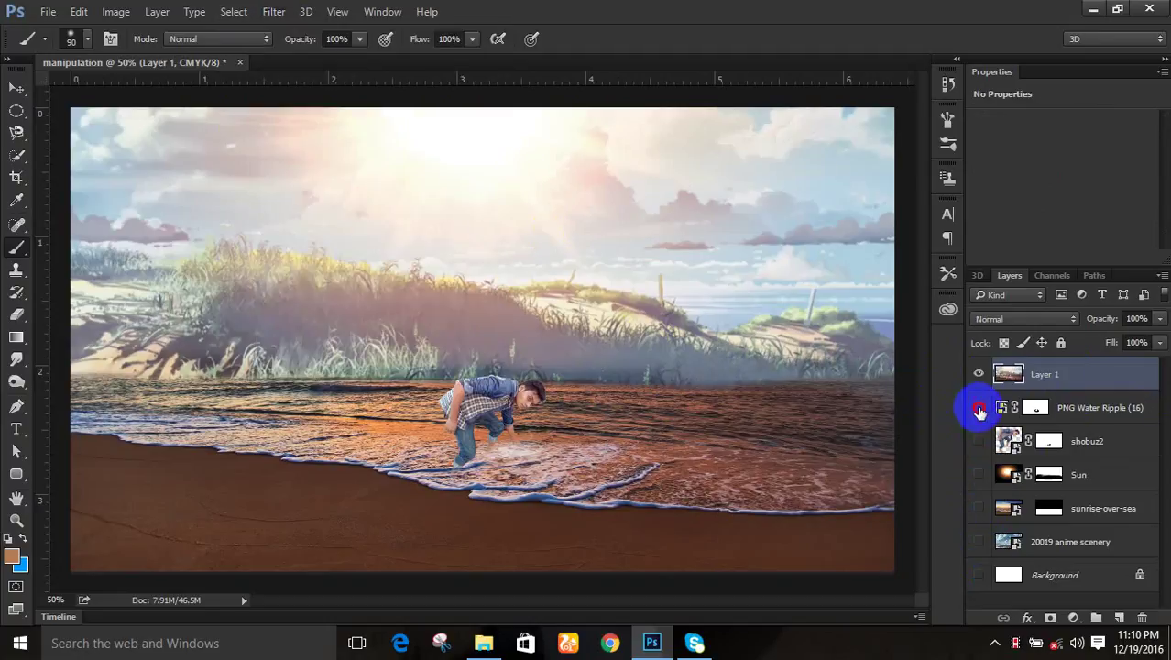
{"action": "left_click_drag", "start_coordinate": [980, 410], "coordinate": [977, 572]}
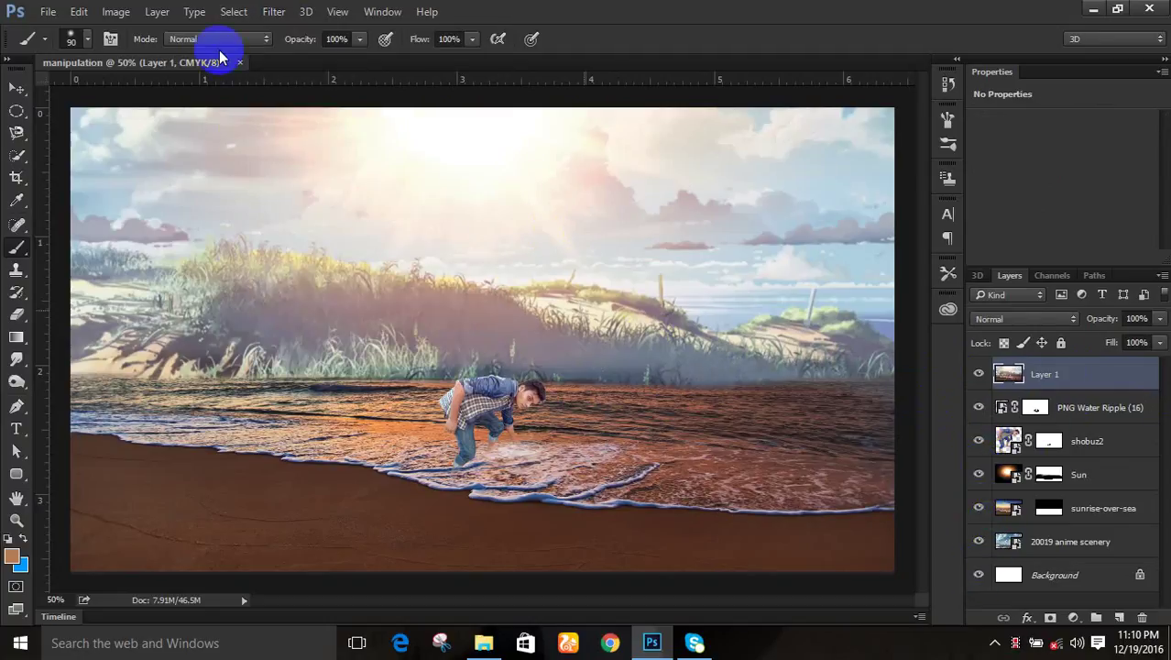
Step: Apply a slight Gaussian Blur to the merged layer, with a radius of about 0.7 pixels
{"action": "left_click", "coordinate": [274, 13]}
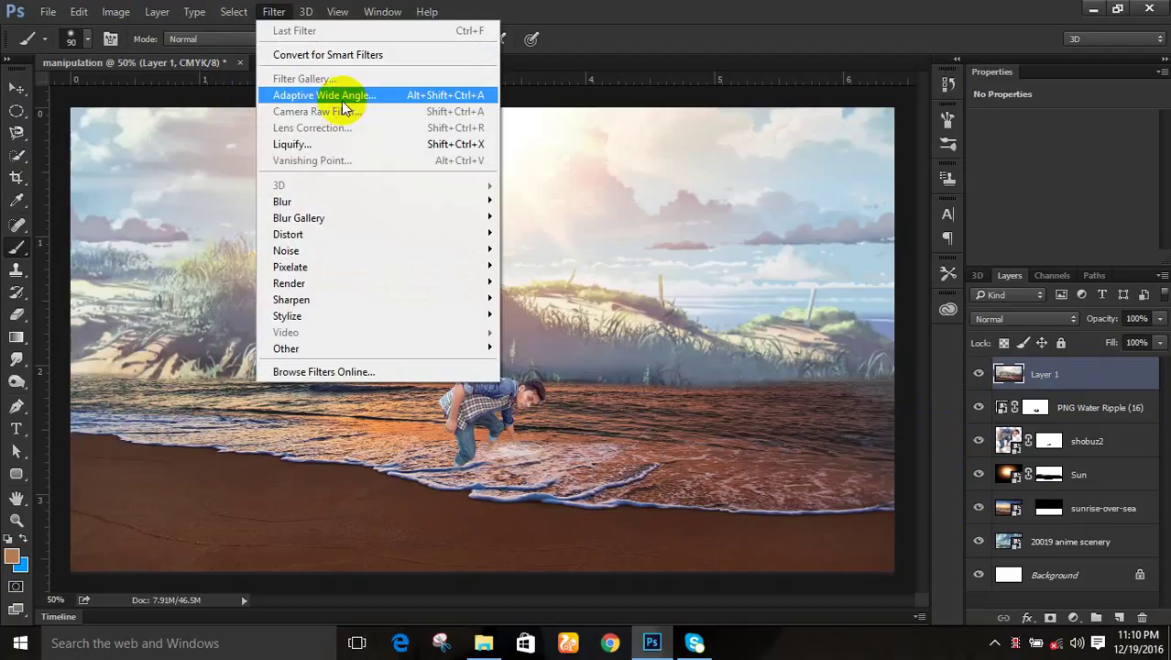
{"action": "mouse_move", "coordinate": [332, 202]}
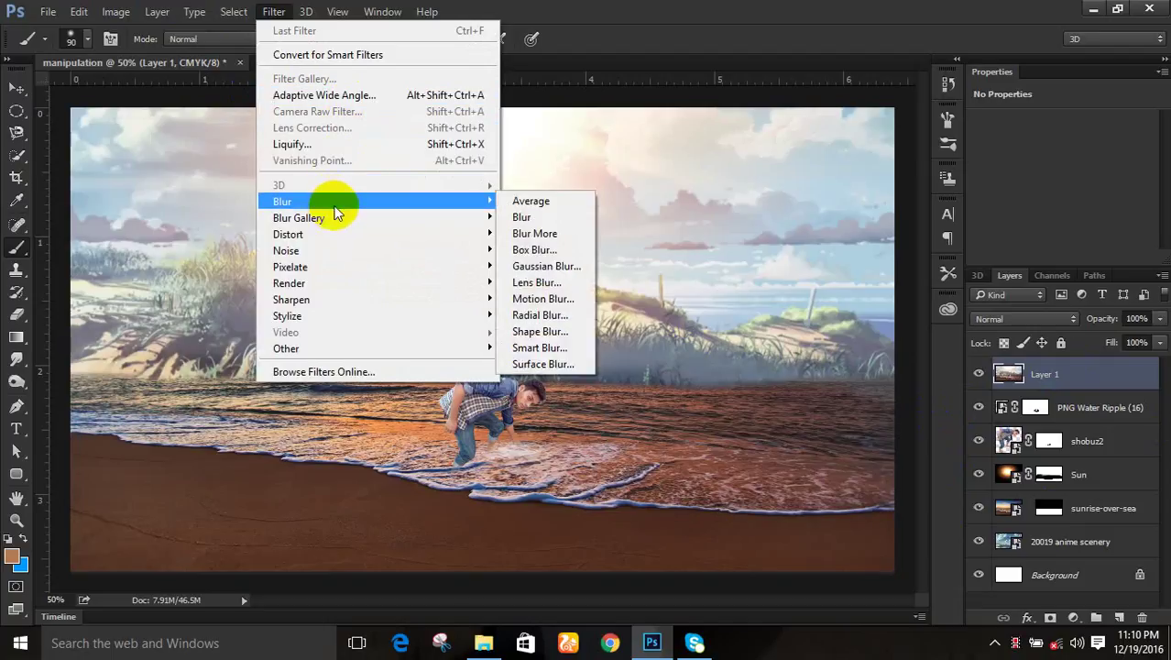
{"action": "left_click", "coordinate": [547, 265]}
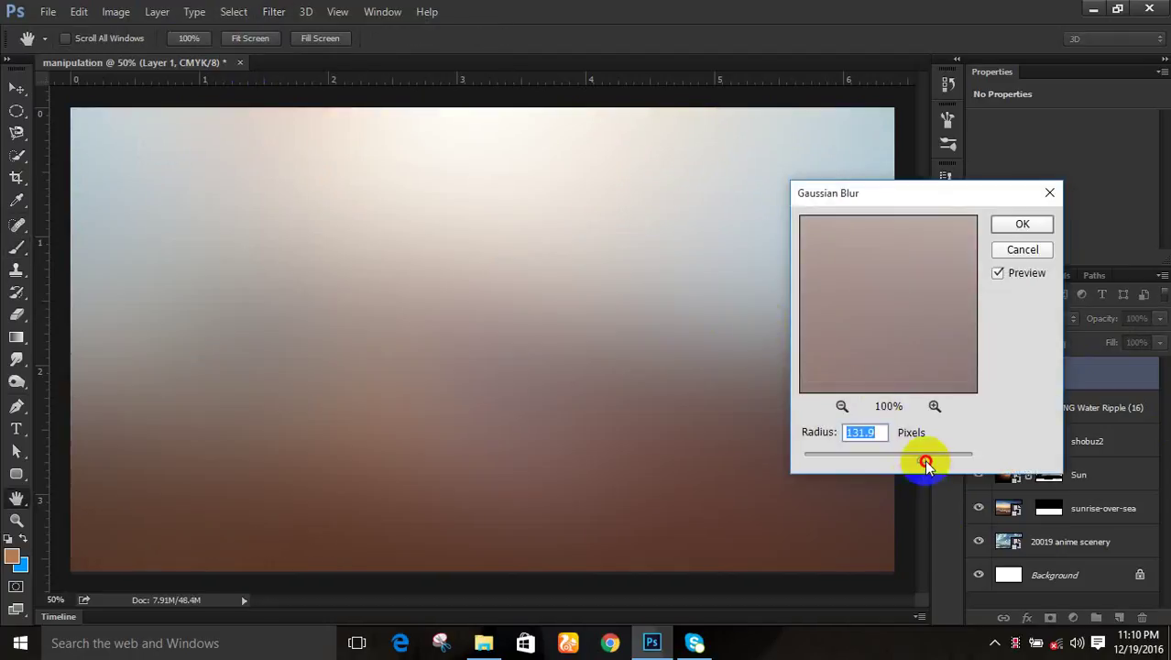
{"action": "left_click_drag", "start_coordinate": [928, 465], "coordinate": [811, 466]}
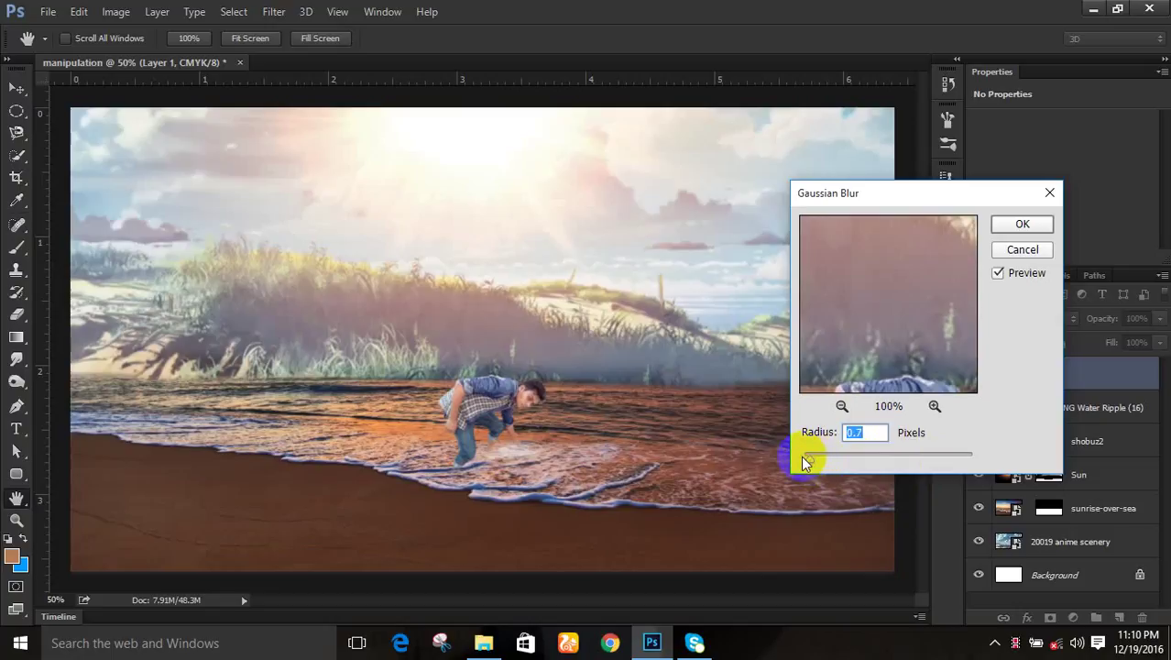
{"action": "left_click_drag", "start_coordinate": [814, 461], "coordinate": [811, 454]}
{"action": "left_click", "coordinate": [1017, 229]}
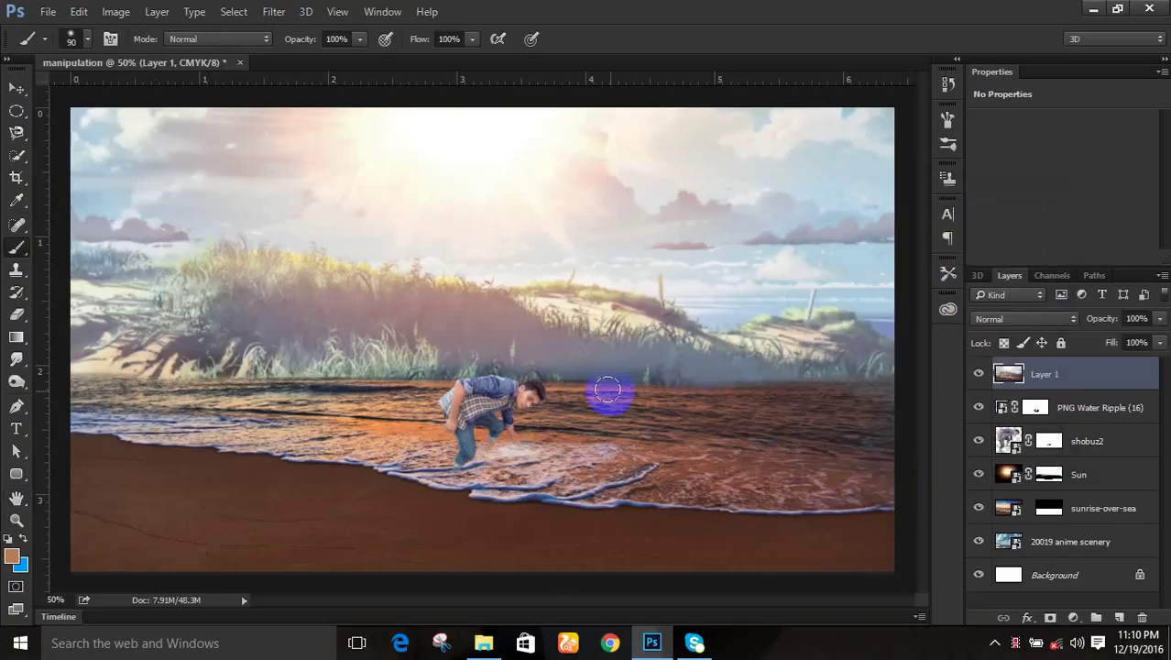